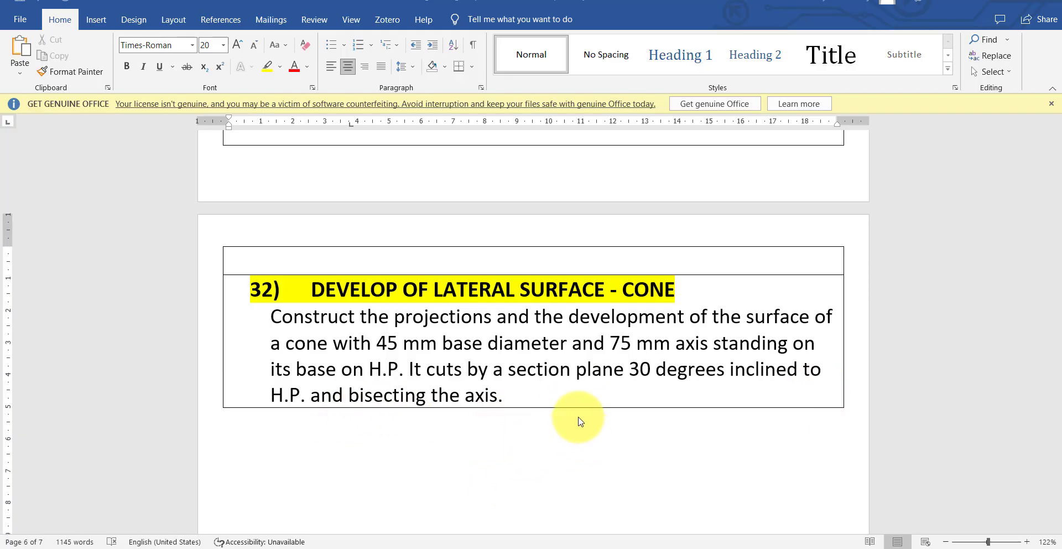
View the reference picture of the cone's radial line development and mark the problem text describing the cone standing on H.P.
mouse_move(744, 548)
left_click(650, 546)
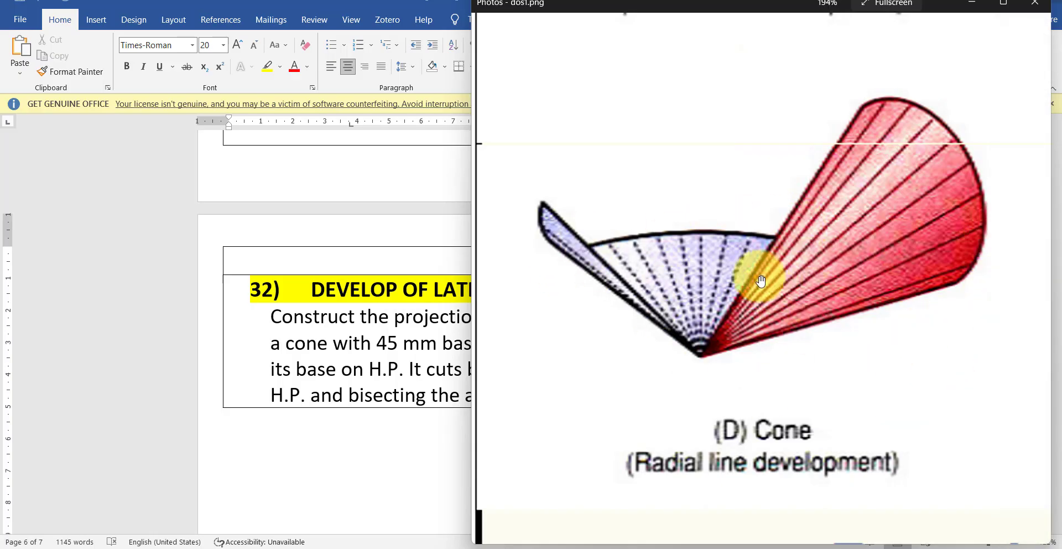
left_click(402, 483)
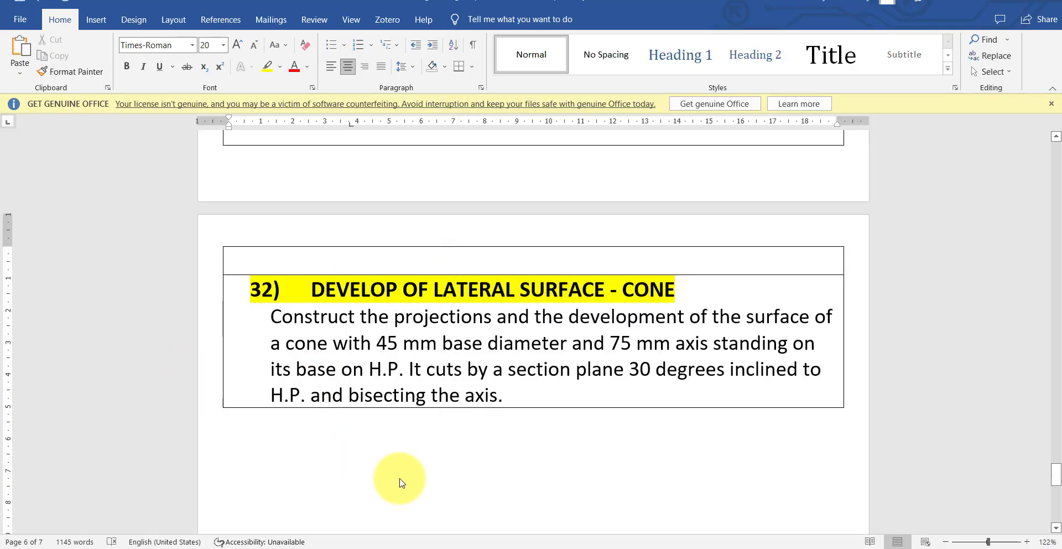
left_click_drag(271, 317, 406, 373)
Switch to AutoCAD and draw a 100 mm horizontal reference line with Ortho on.
left_click(764, 548)
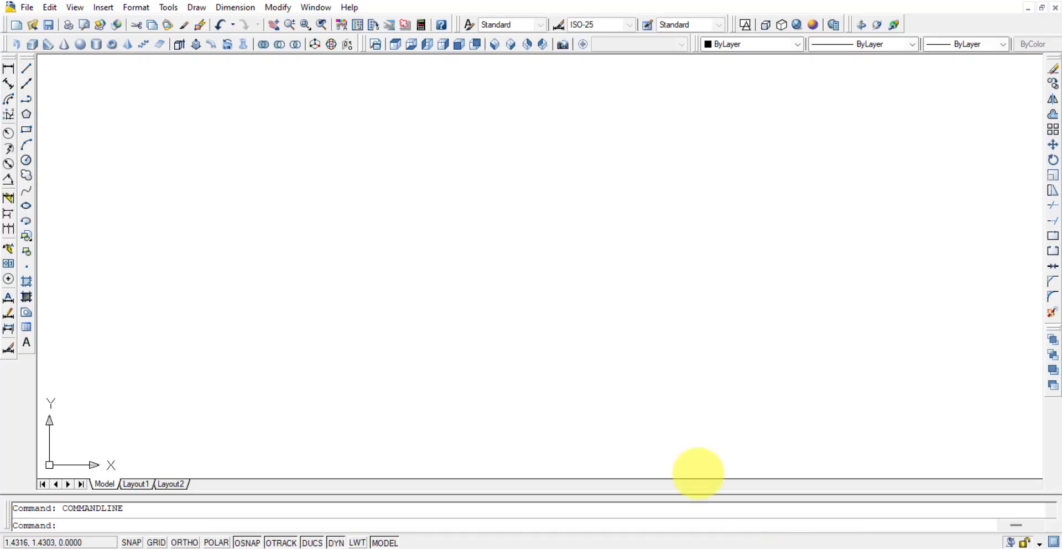
left_click(26, 68)
left_click(262, 275)
key("F8")
type("100")
key("Return")
key("Escape")
scroll(260, 277, "up", 8)
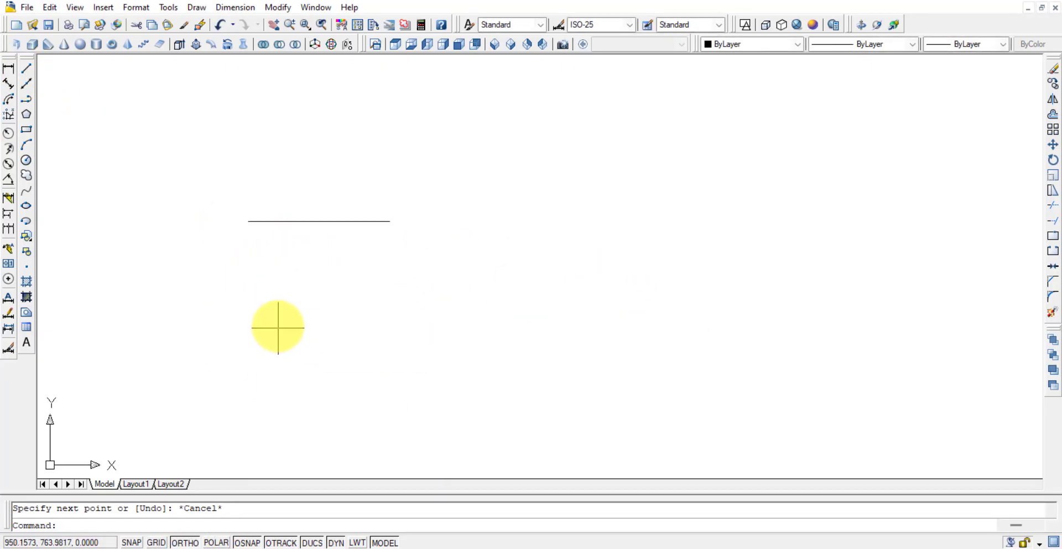
middle_click_drag(362, 242, 400, 298)
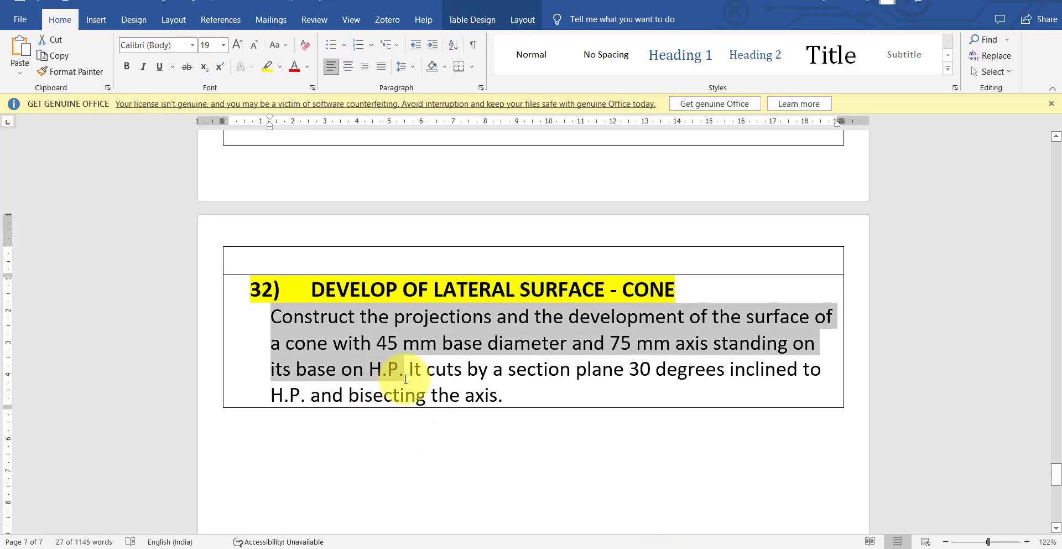
Check the cone's base size in the problem text and draw a circle of diameter 45 mm below the reference line.
left_click(420, 368)
left_click_drag(376, 351, 572, 347)
mouse_move(653, 548)
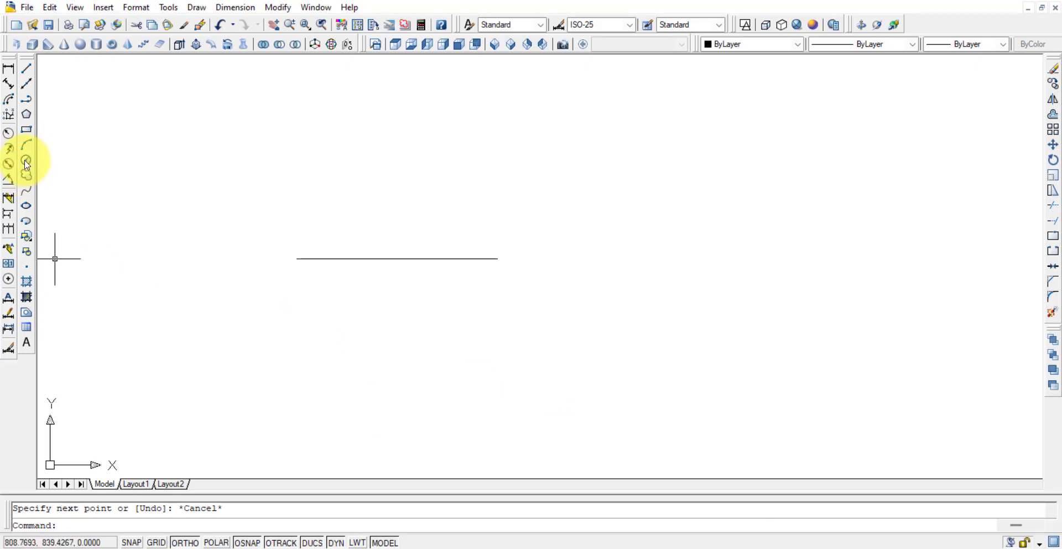
left_click(26, 162)
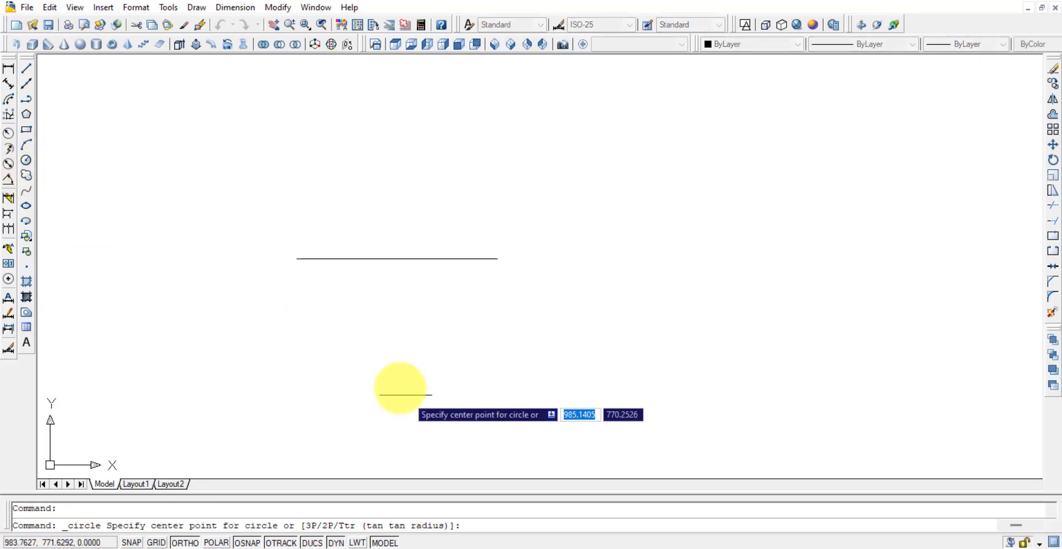
left_click(389, 354)
type("d")
key("Return")
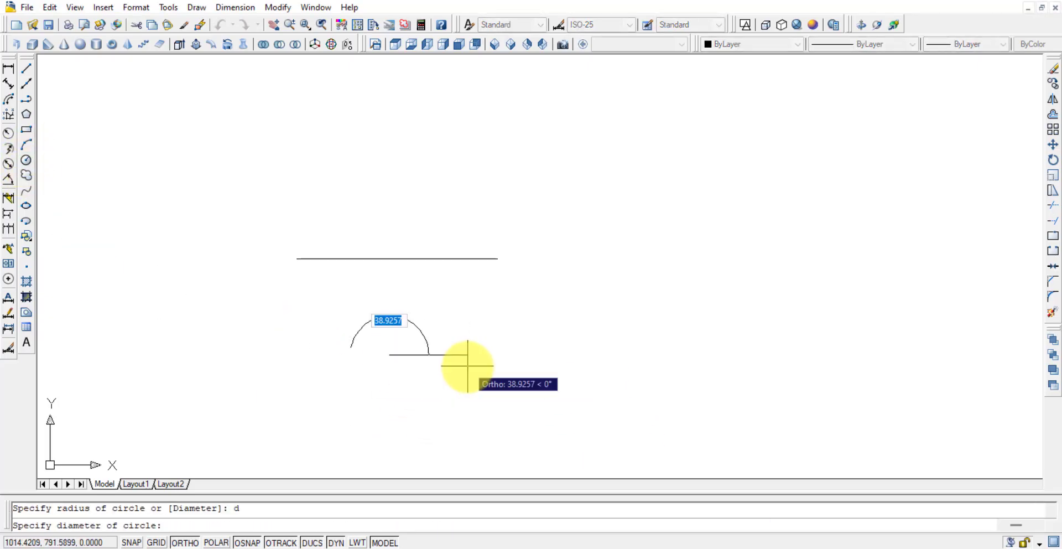
type("45")
key("Return")
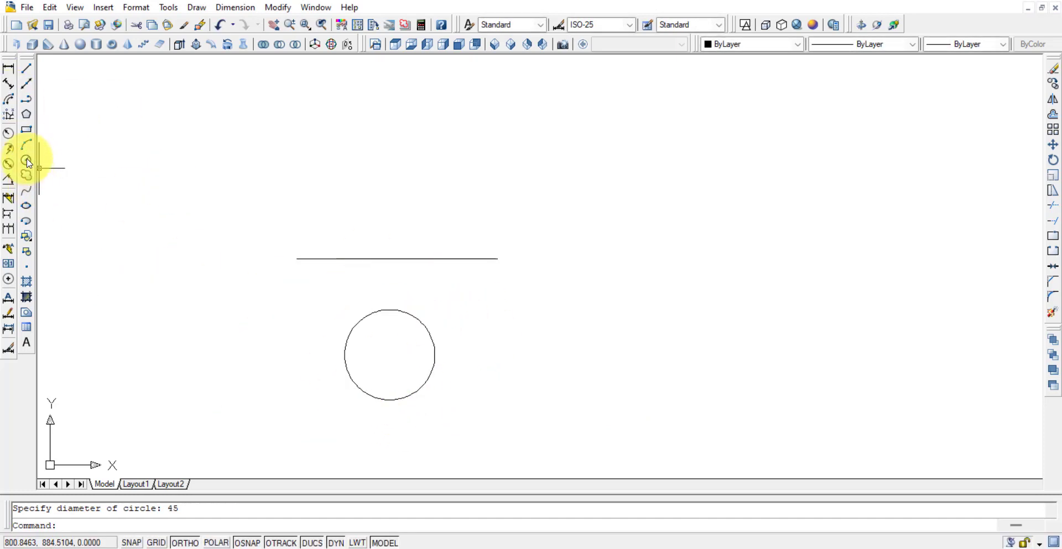
Draw vertical projection lines from the circle's left and right quadrants up to the reference line.
left_click(27, 70)
left_click(344, 355)
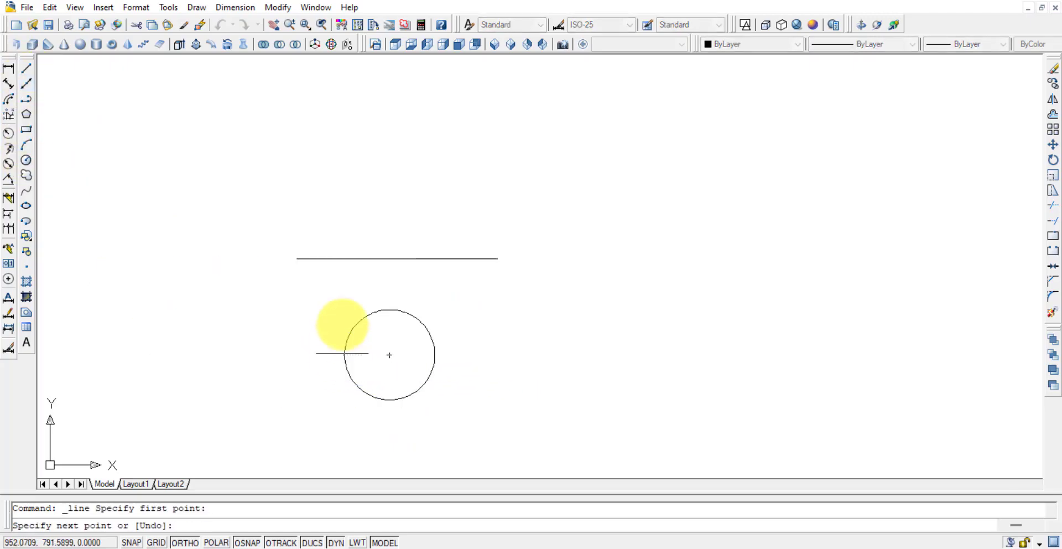
left_click(343, 258)
key("Return")
key("Return")
left_click(435, 355)
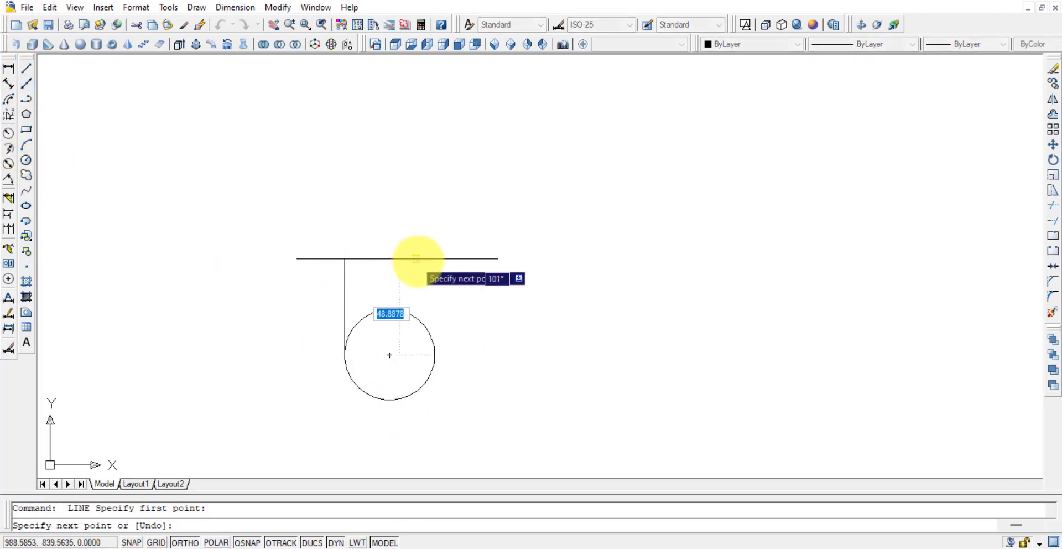
left_click(436, 258)
key("Return")
Draw a vertical projection line from the circle's centre up to the reference line.
key("Return")
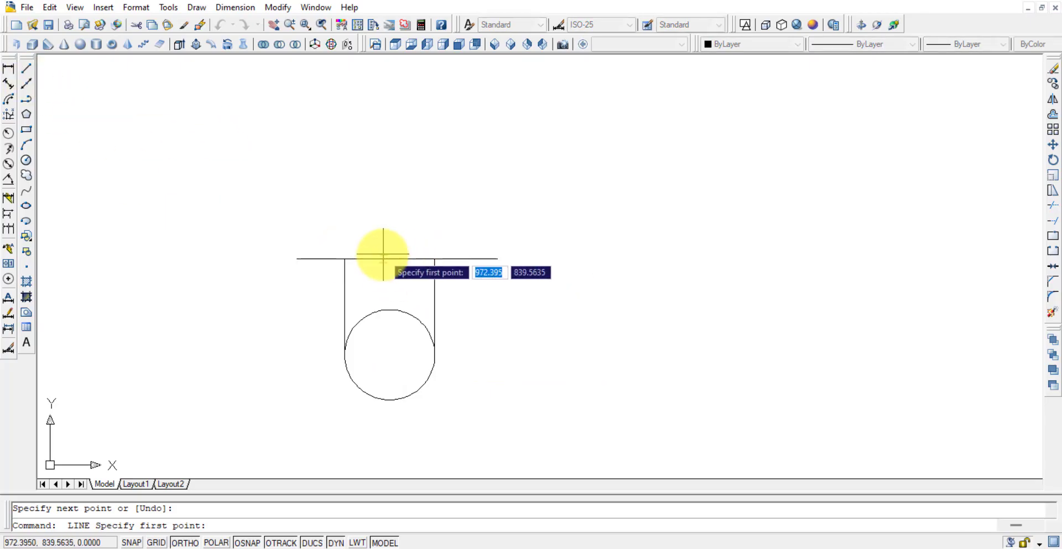
left_click(390, 355)
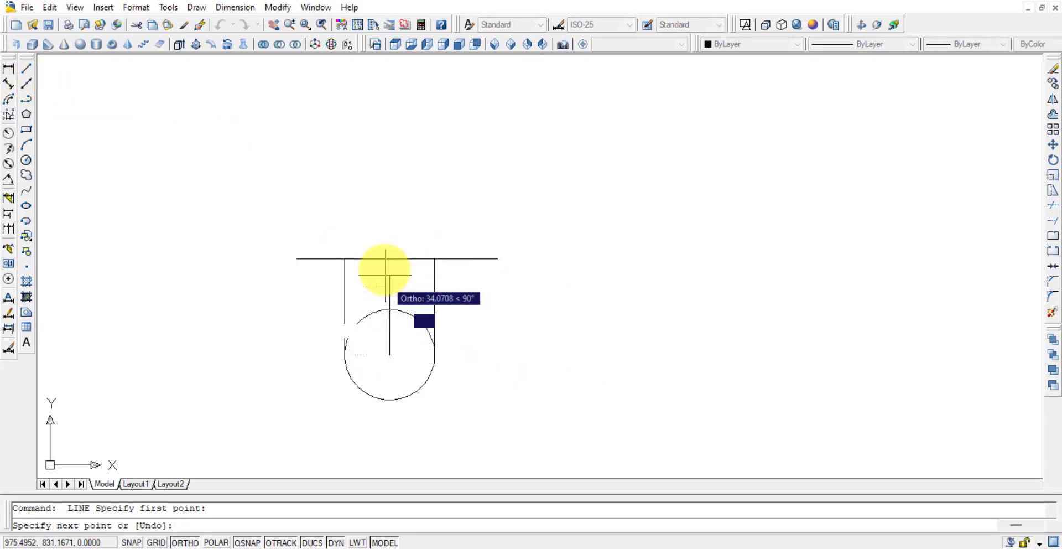
left_click(389, 258)
key("Return")
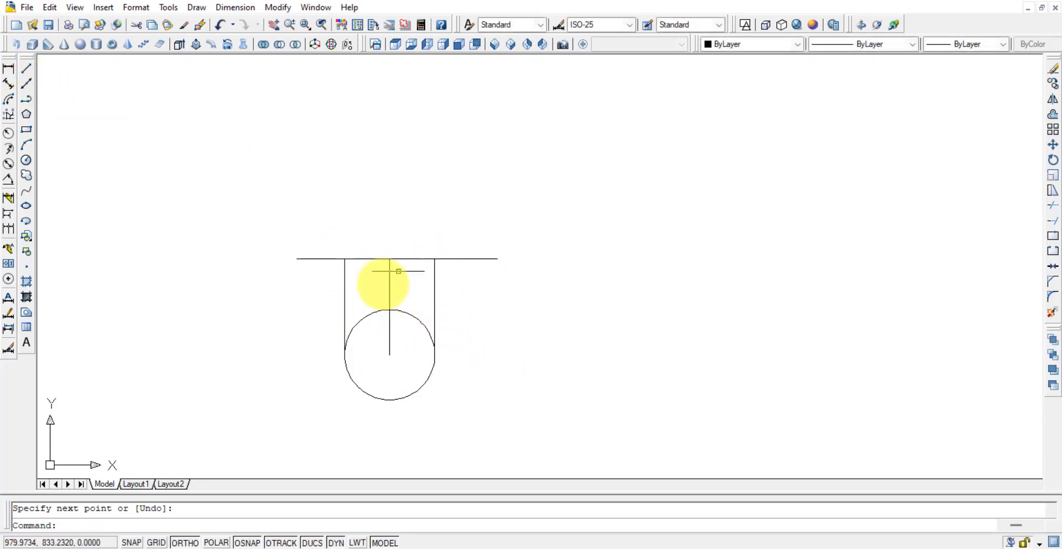
Draw the cone's 75 mm vertical axis upward from where the centre projection meets the reference line.
left_click(26, 67)
left_click(390, 258)
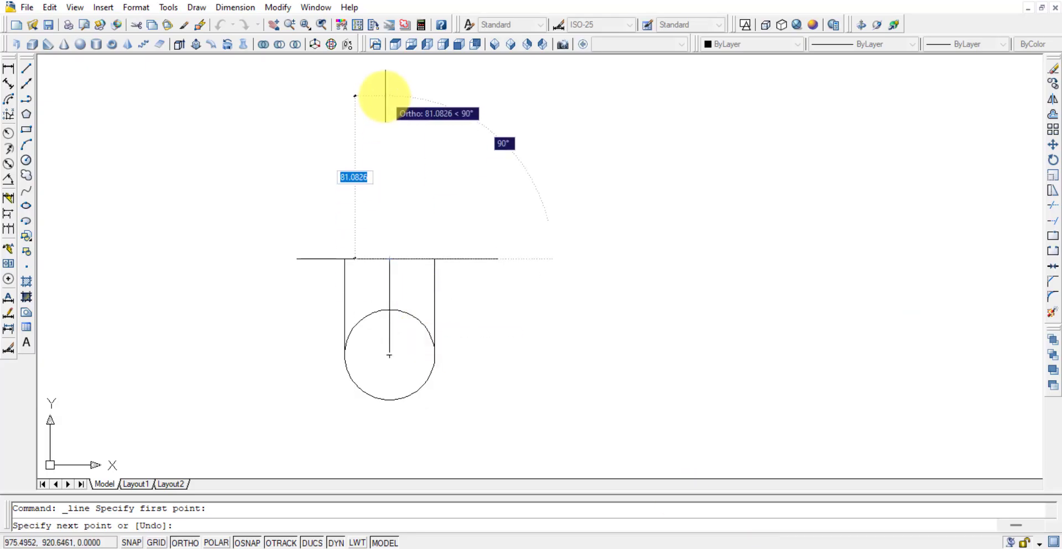
type("75")
key("Return")
key("Escape")
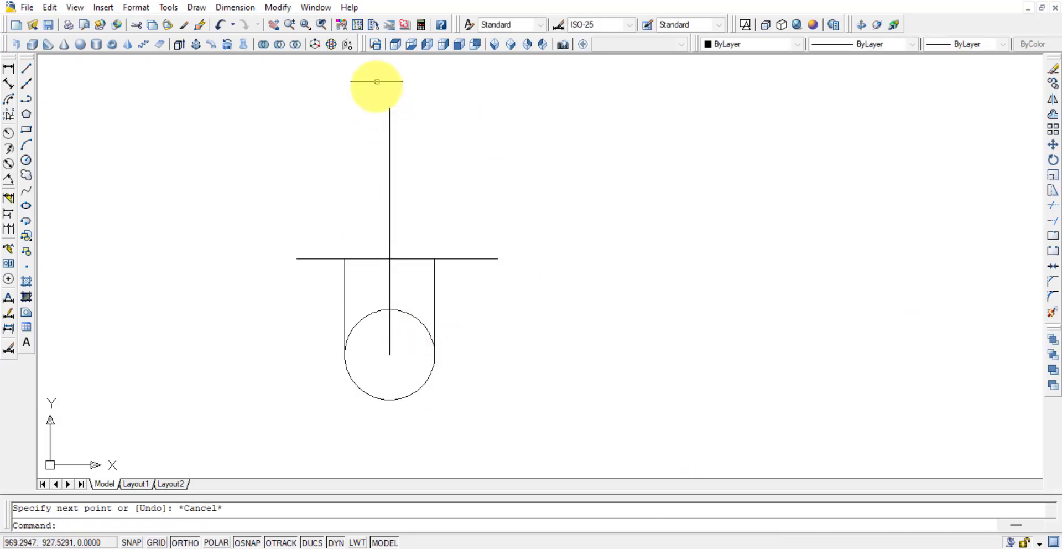
Draw the cone's front view as a triangle joining the top of the axis to the two base points on the reference line.
left_click(26, 68)
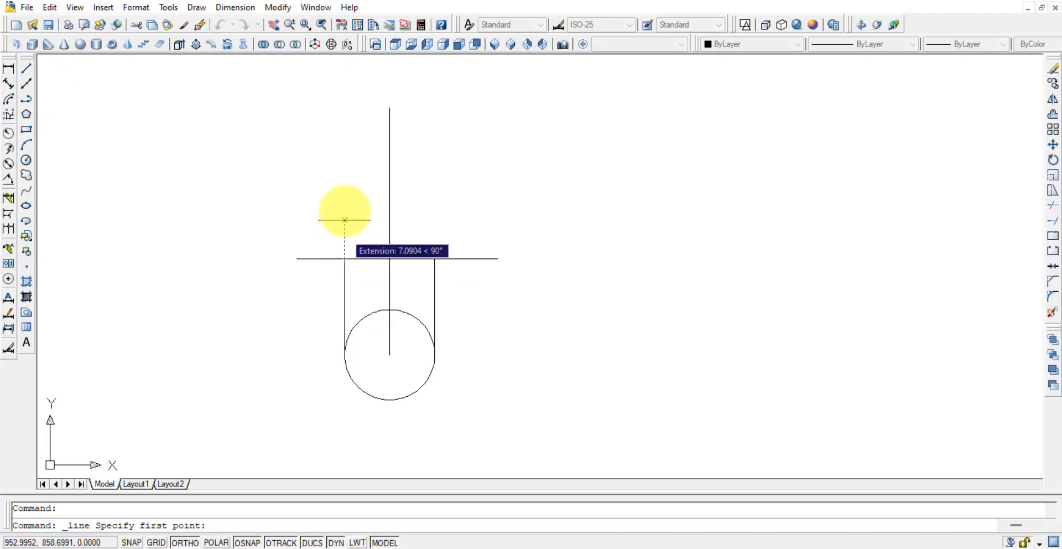
left_click(390, 109)
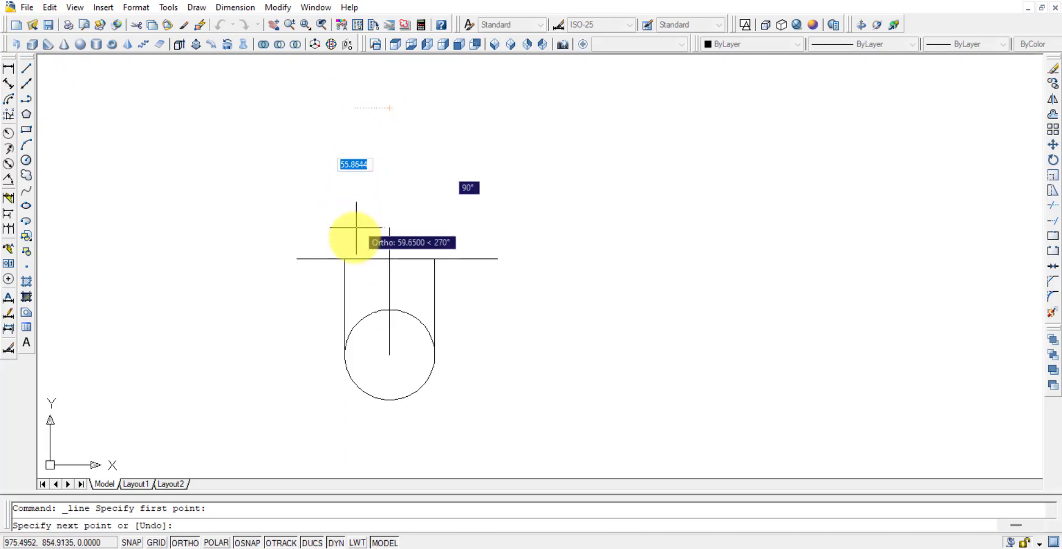
left_click(344, 258)
left_click(434, 258)
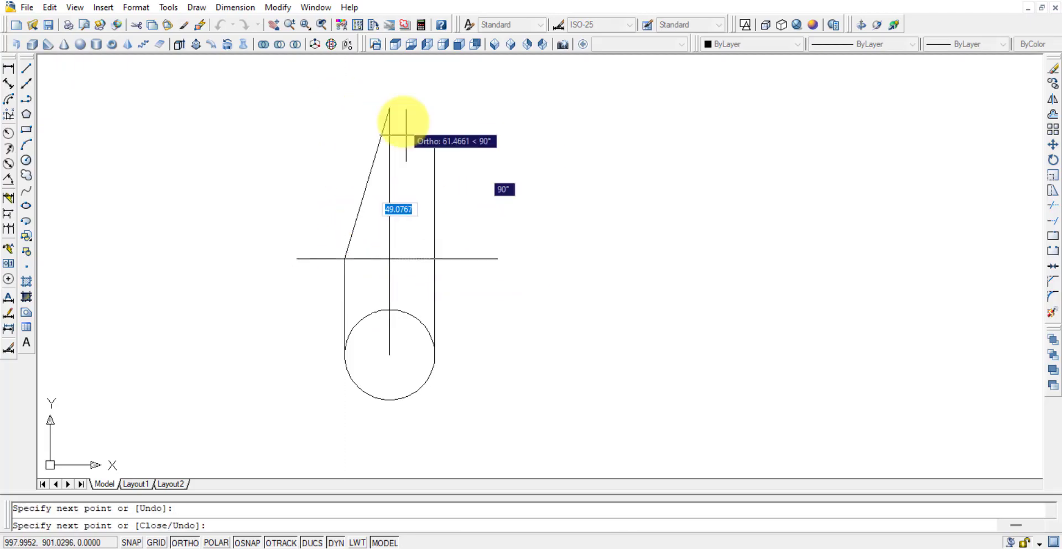
left_click(389, 108)
key("Escape")
Set the lineweight of the front view's triangle lines and of the base circle to 0.35 mm.
left_click(415, 258)
left_click(423, 220)
left_click(358, 214)
left_click(965, 43)
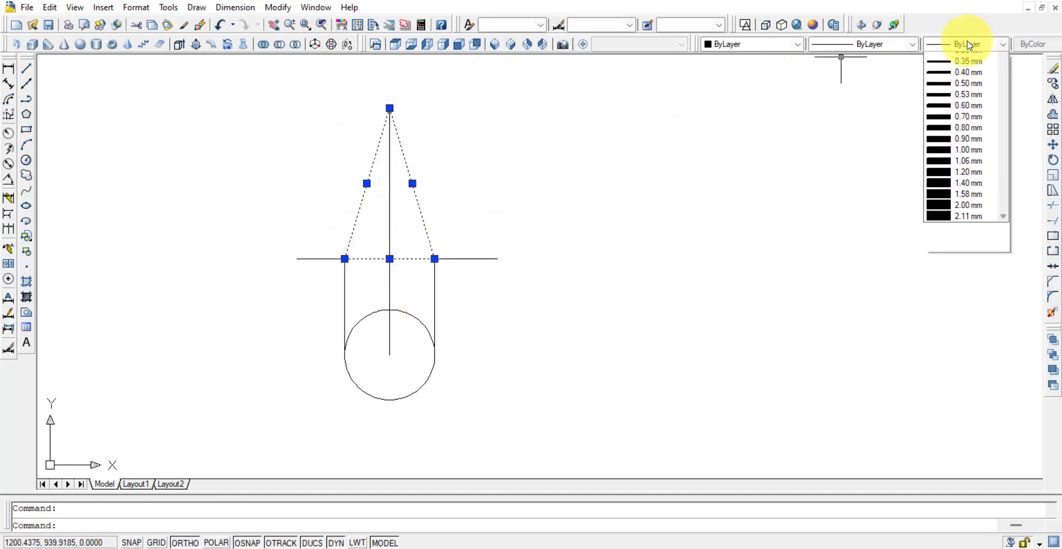
left_click(965, 192)
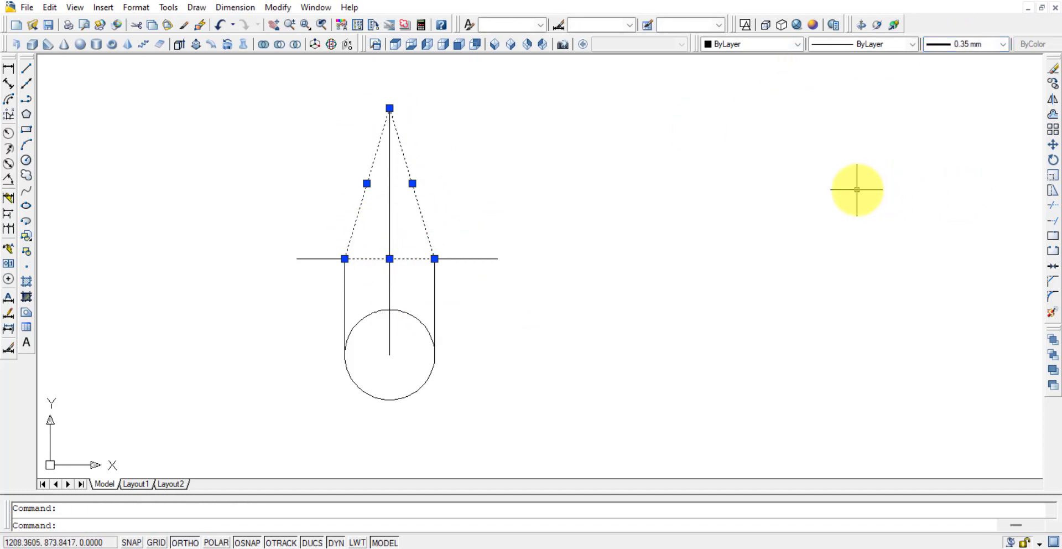
key("Escape")
left_click(419, 322)
left_click(967, 45)
left_click(965, 193)
key("Escape")
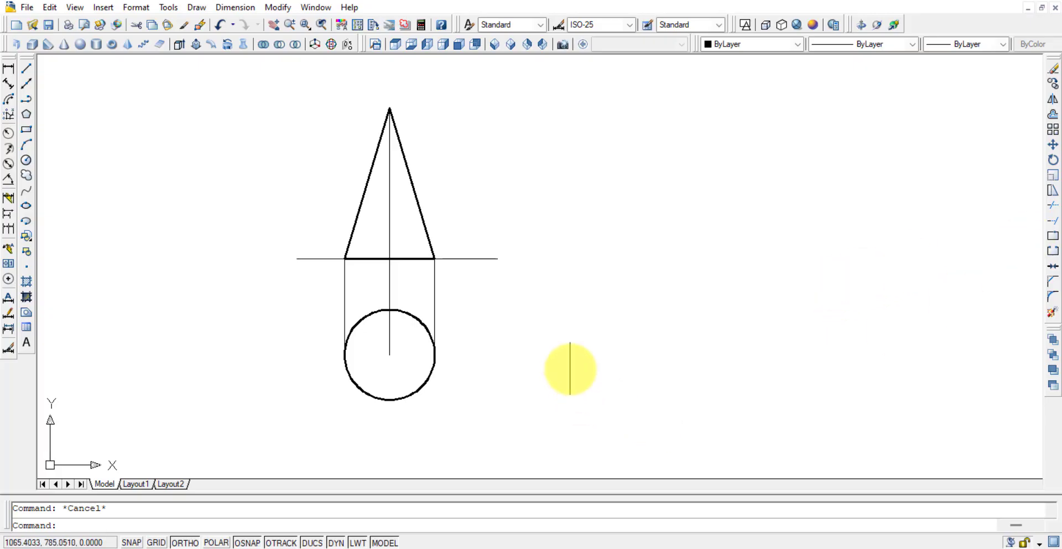
Draw a horizontal radius from the circle's centre to its right quadrant.
left_click(24, 75)
left_click(390, 355)
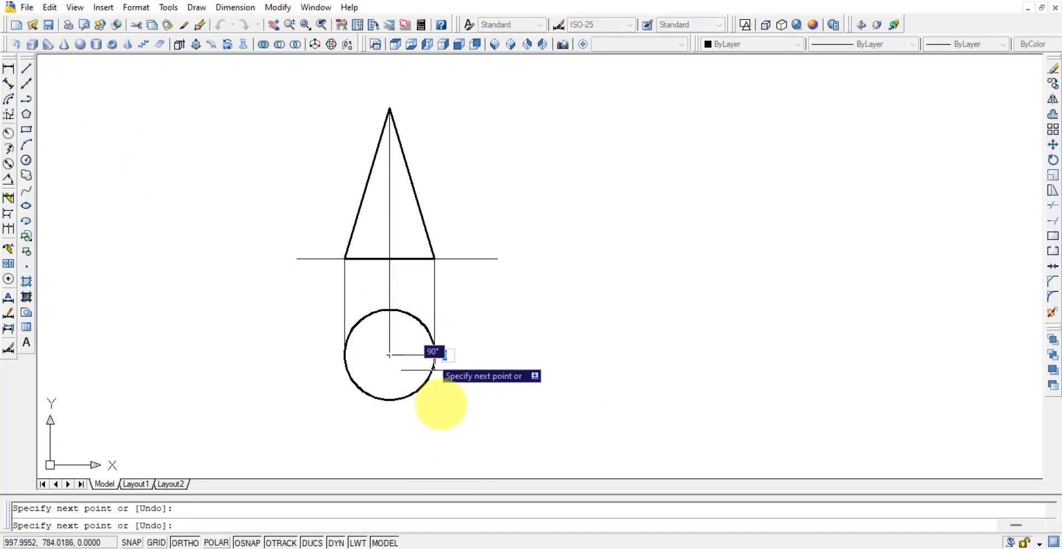
key("Return")
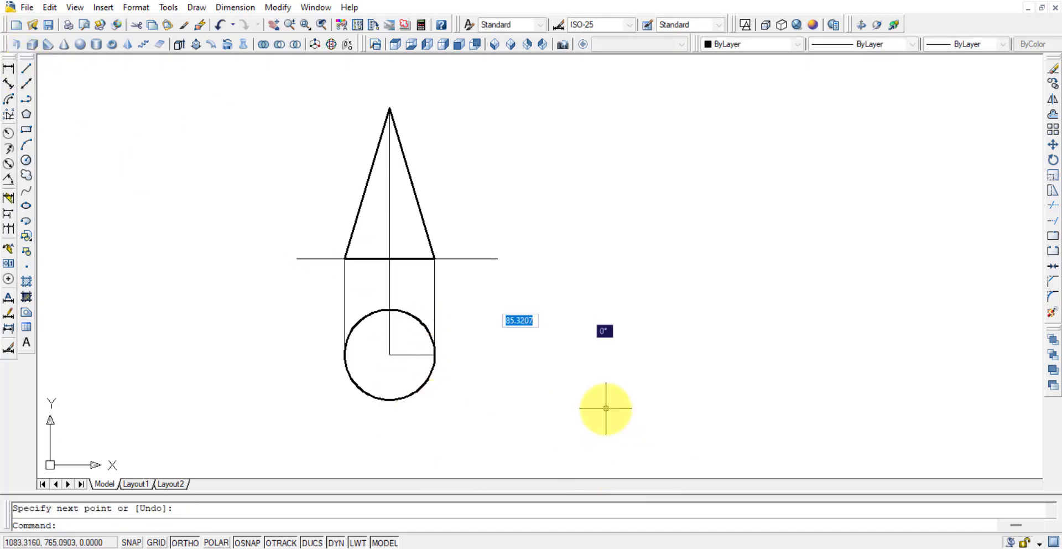
Create a polar array of the radius with 8 items over 360 degrees about the circle's centre.
left_click(412, 354)
left_click(1054, 129)
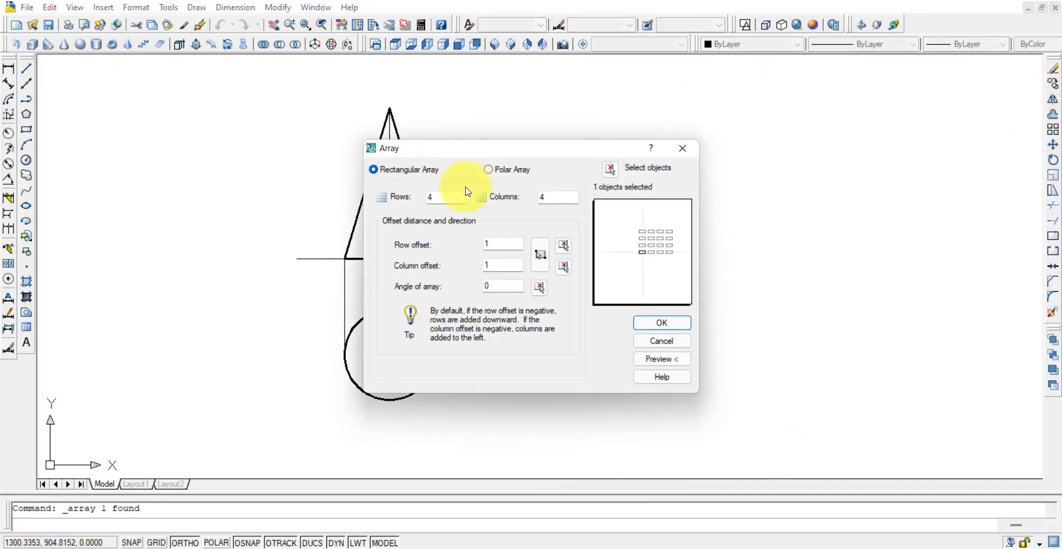
left_click(487, 170)
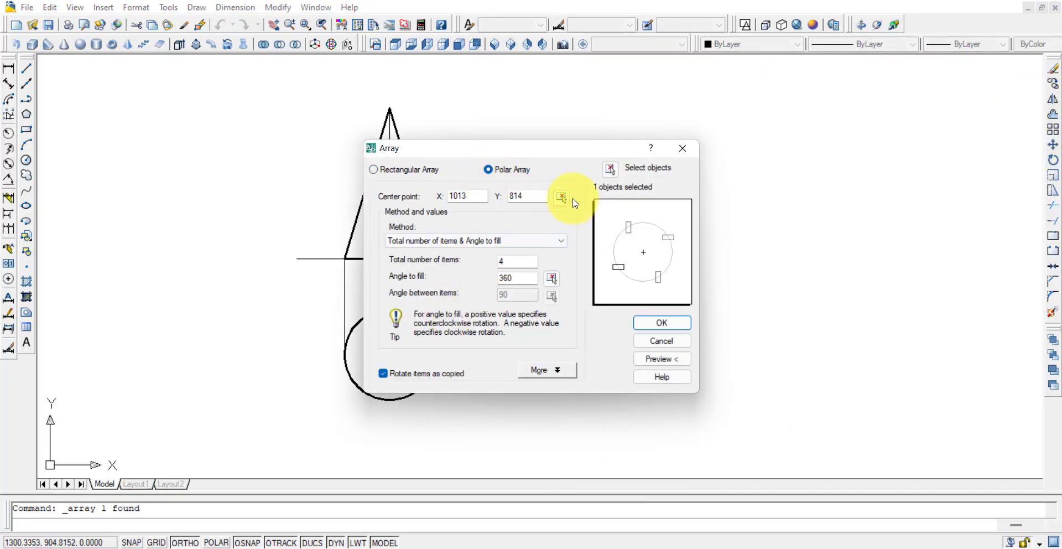
left_click(610, 169)
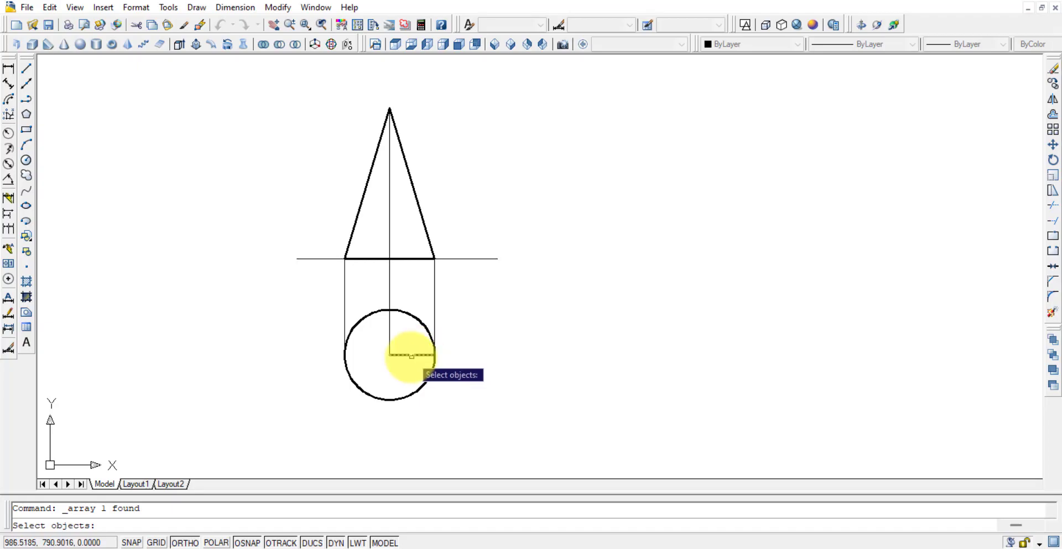
key("Return")
left_click(561, 199)
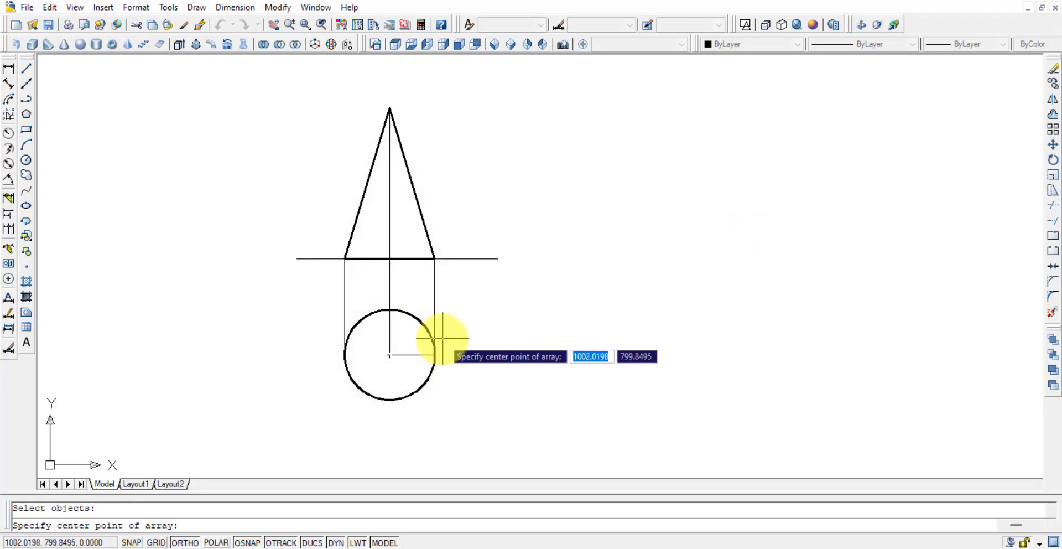
left_click(390, 354)
double_click(514, 266)
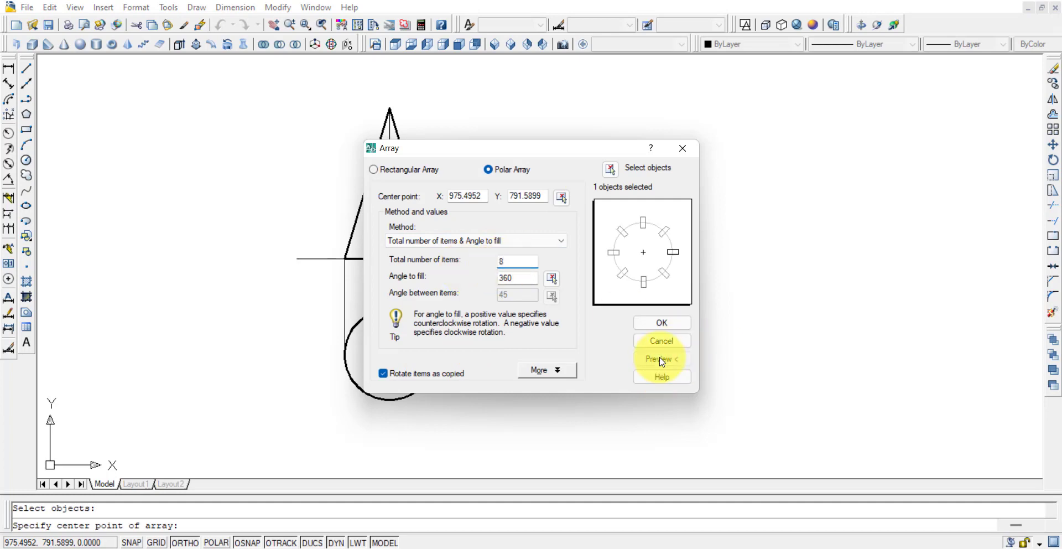
left_click(662, 360)
left_click(470, 275)
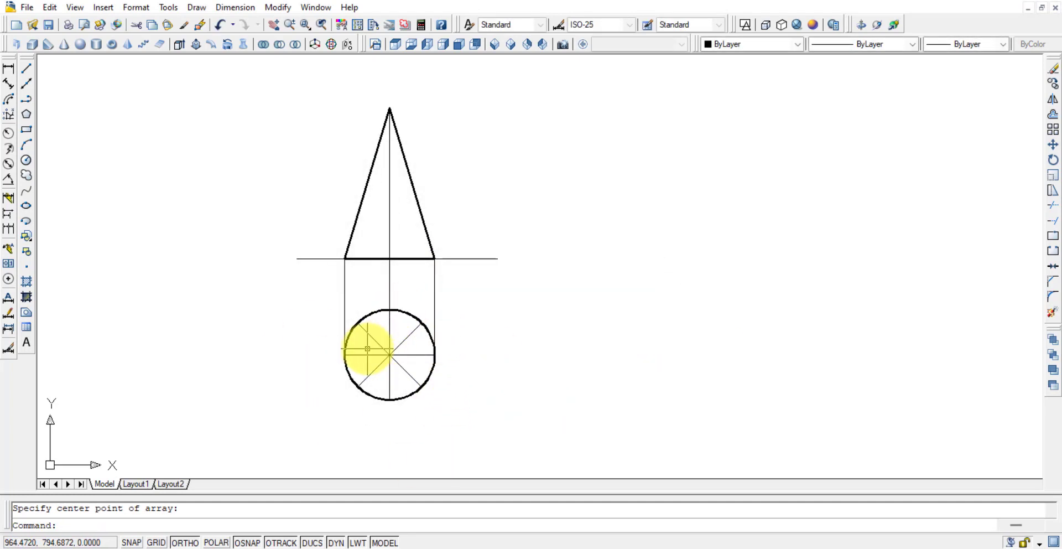
Add a multiline text label "a" with height 5 just outside the circle's left quadrant.
type("t")
key("Return")
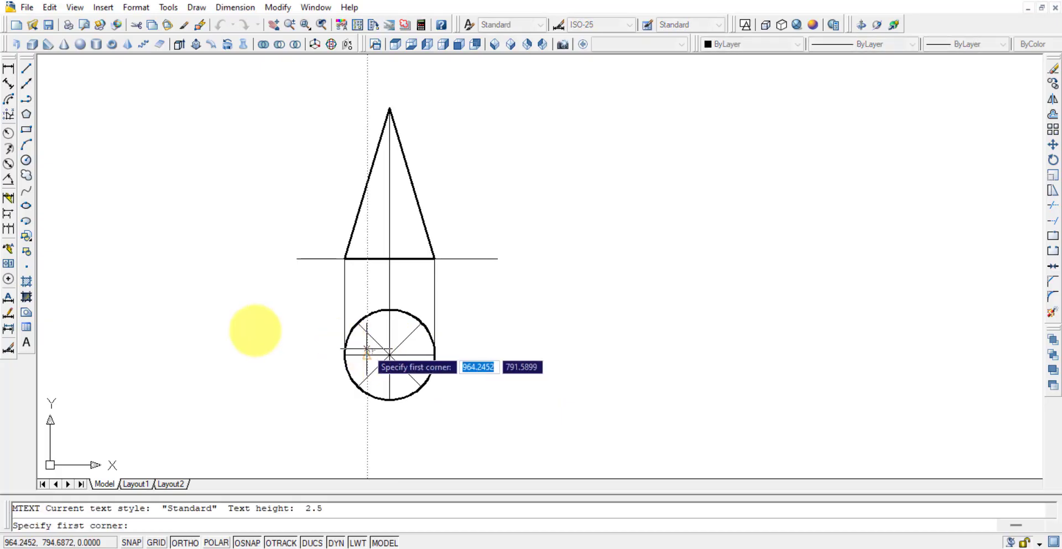
left_click(316, 350)
left_click(326, 361)
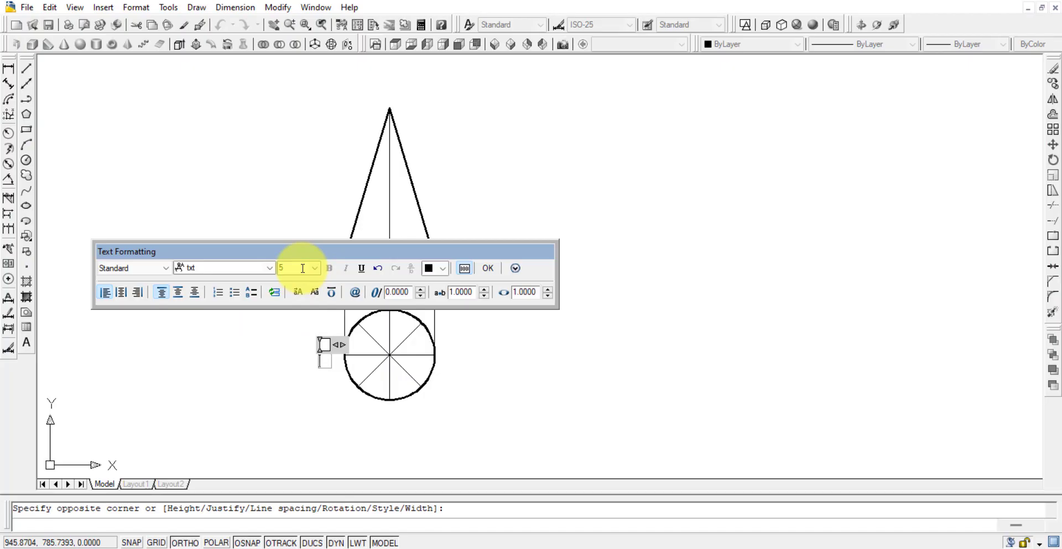
left_click(488, 270)
Set the text height of the label beside the circle's left quadrant to 7.
left_click(325, 360)
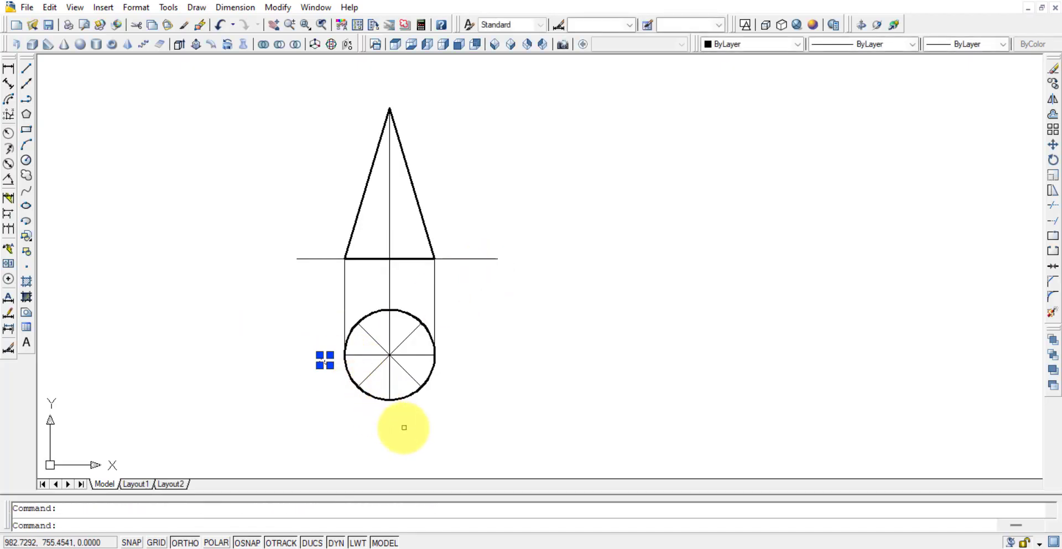
key("Escape")
double_click(323, 359)
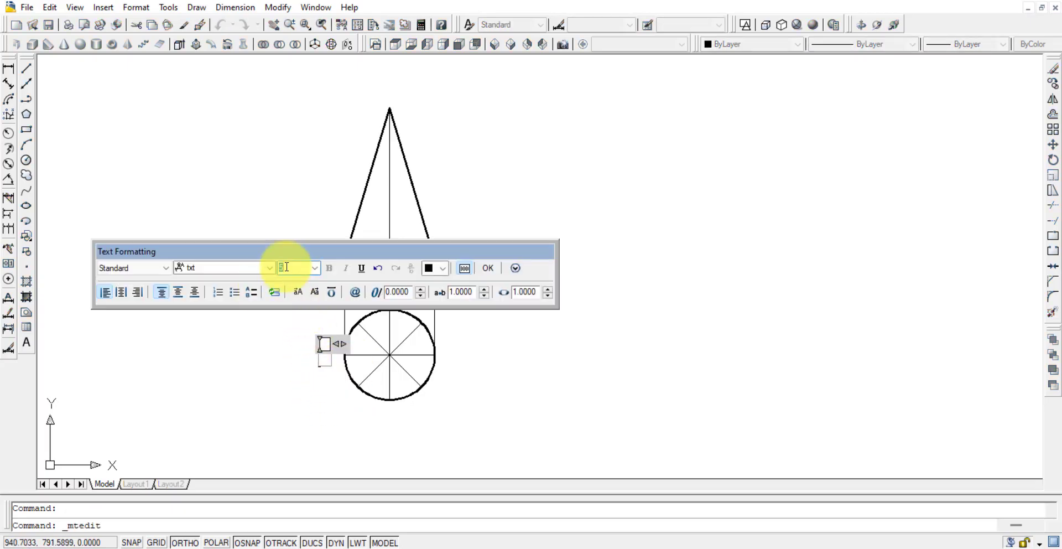
left_click(484, 269)
Paste a copy of the label "a" beside the circle's lower-left division point and change its text to "b".
key("ctrl+v")
left_click(346, 402)
double_click(349, 400)
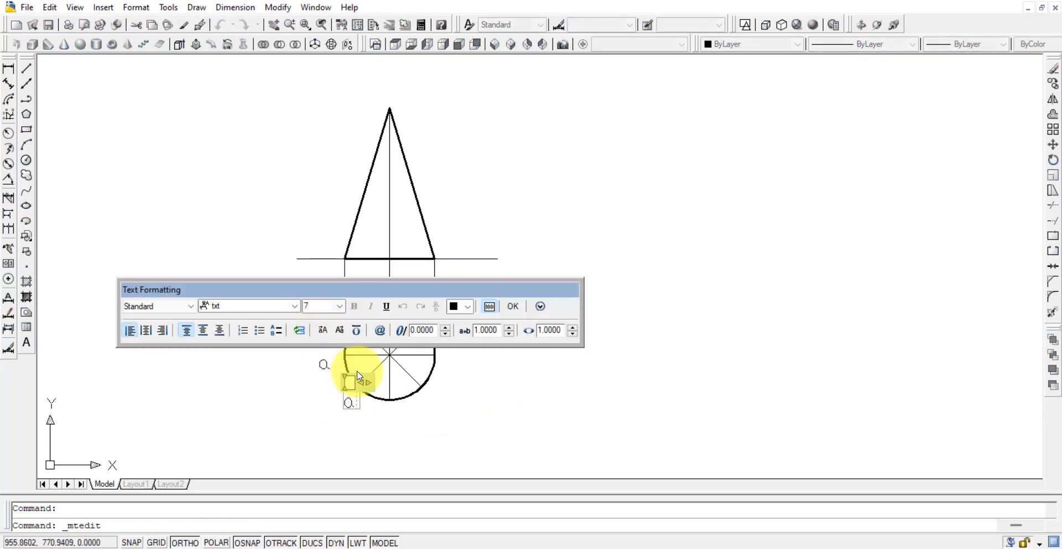
type("b")
left_click(368, 457)
Copy the label "b" to the circle's six remaining unlabelled division points and its centre.
left_click(349, 402)
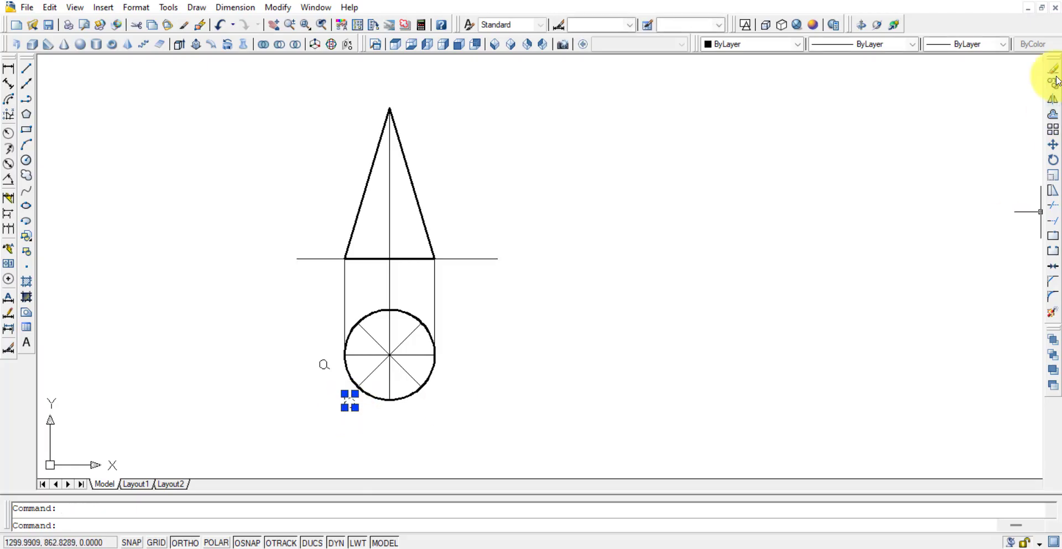
left_click(1053, 83)
left_click(348, 405)
left_click(382, 419)
left_click(432, 404)
left_click(449, 360)
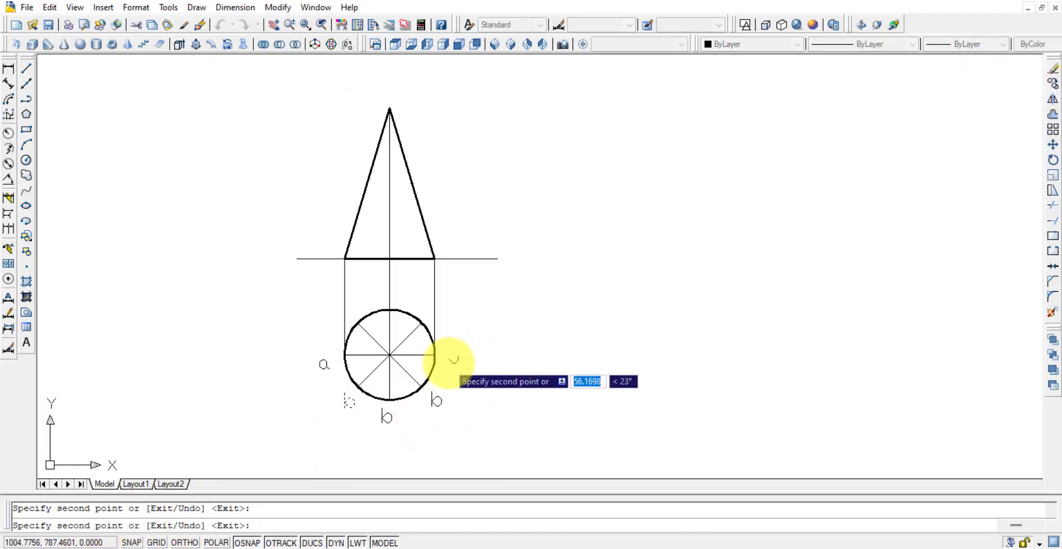
left_click(390, 297)
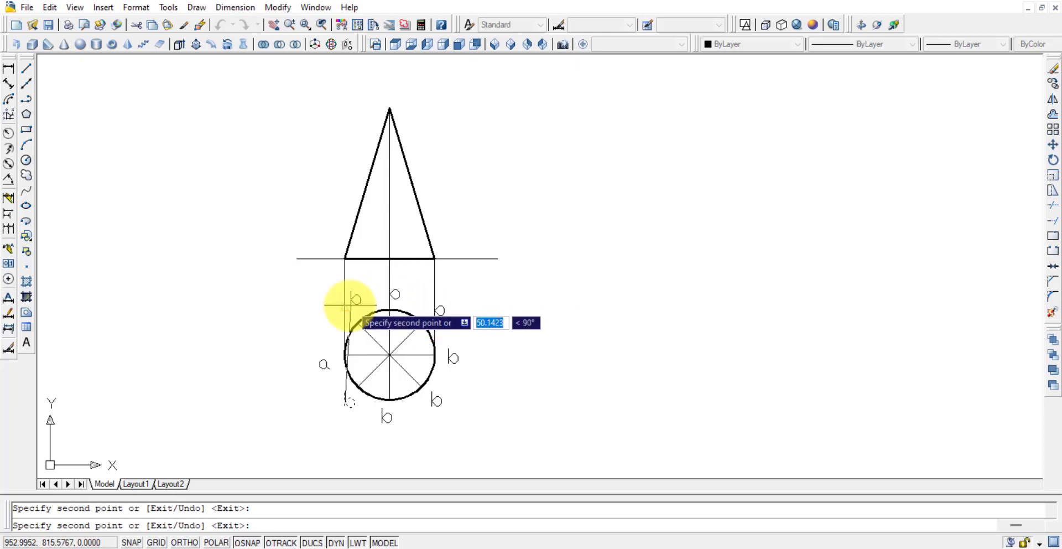
left_click(345, 313)
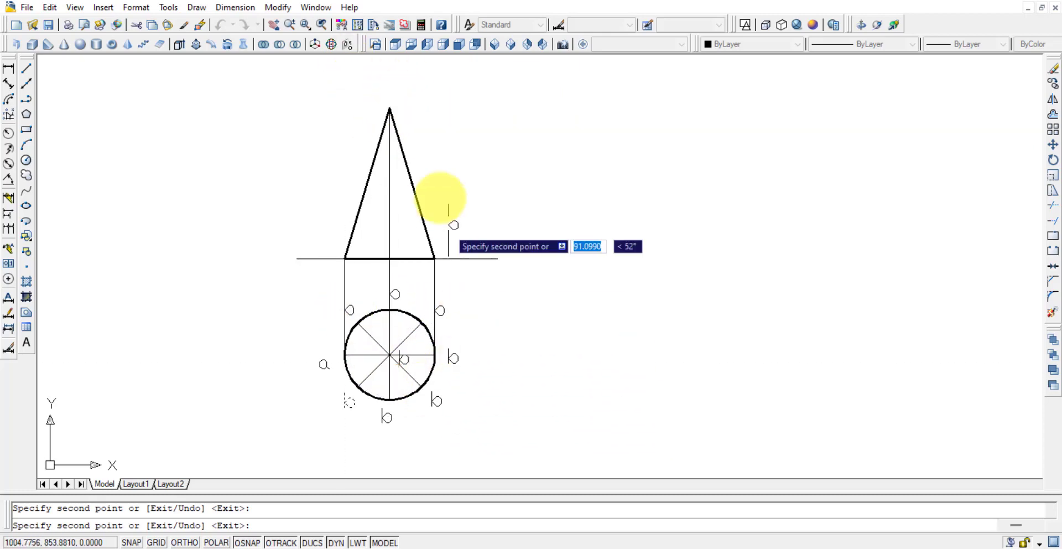
Copy the label "b" to the cone's apex and to five points along its base in the front view.
left_click(382, 90)
left_click(323, 269)
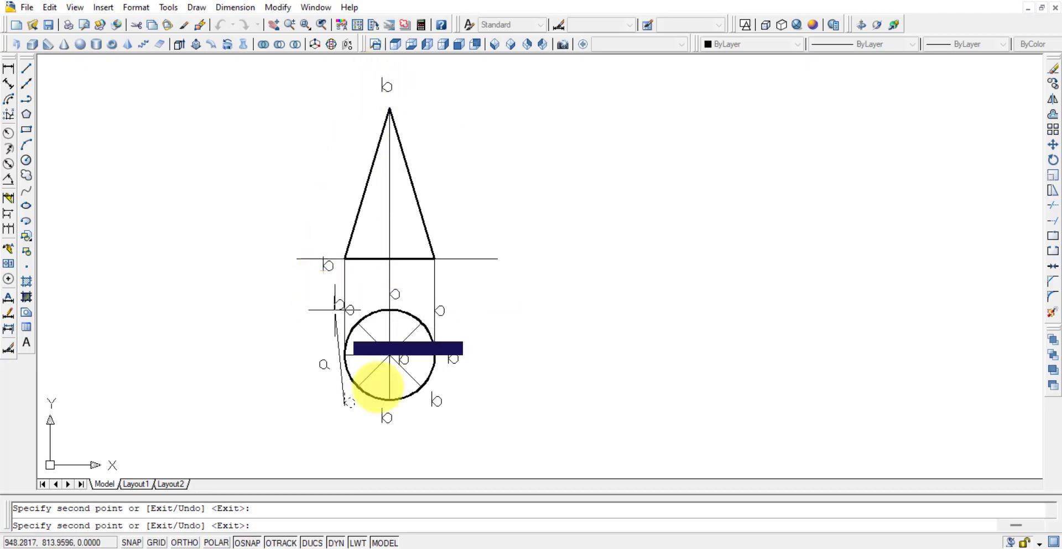
left_click(360, 242)
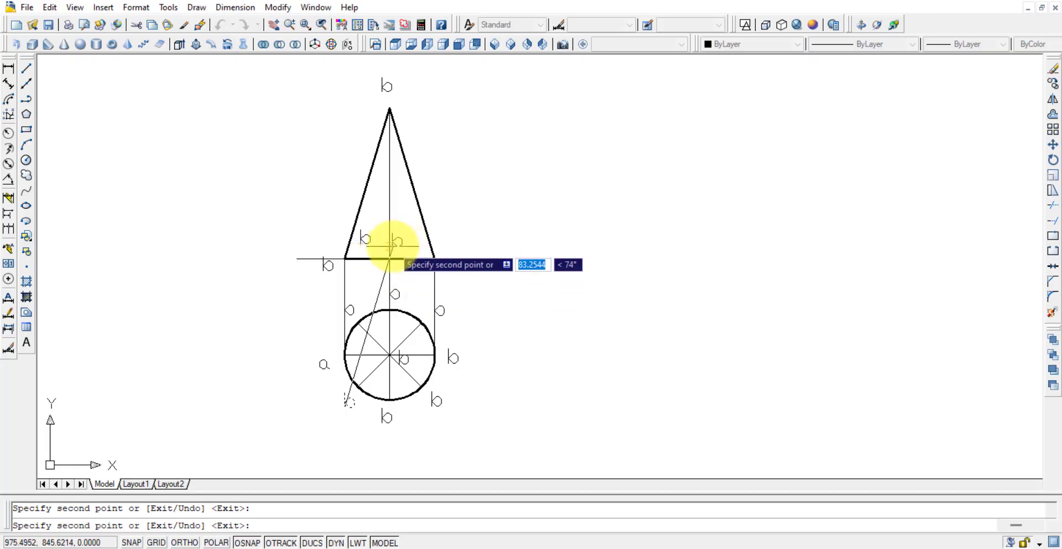
left_click(416, 241)
left_click(445, 249)
key("Escape")
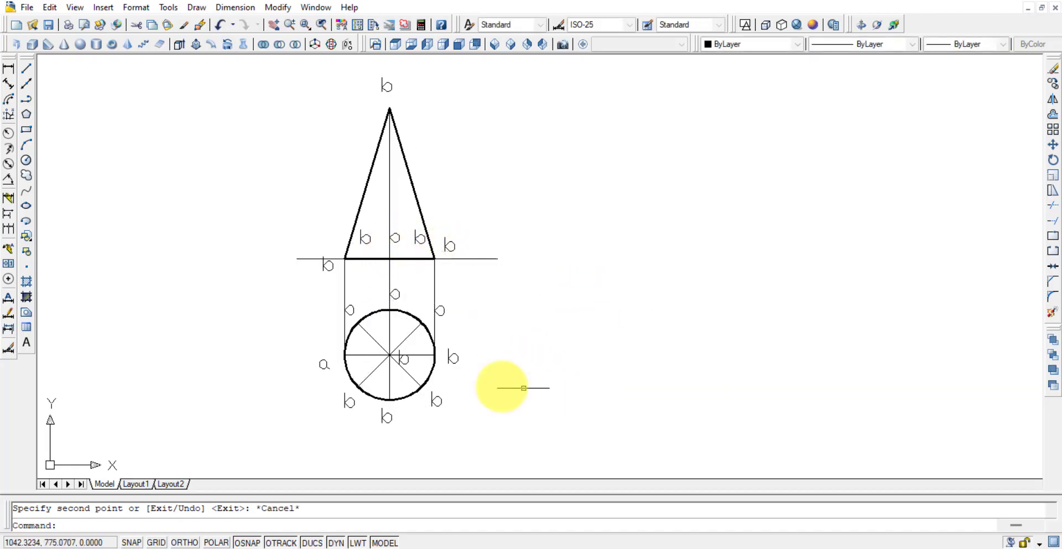
With Ortho on, draw vertical projection lines from the circle's division points b and d up to the cone's base line.
left_click(26, 68)
left_click(335, 361)
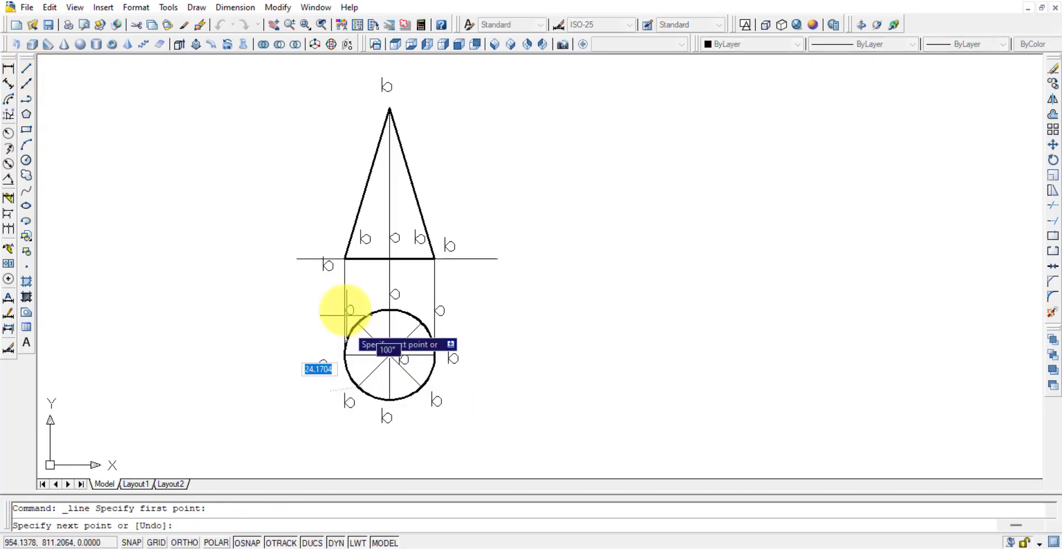
left_click(185, 543)
left_click(358, 259)
key("Return")
key("Return")
left_click(422, 386)
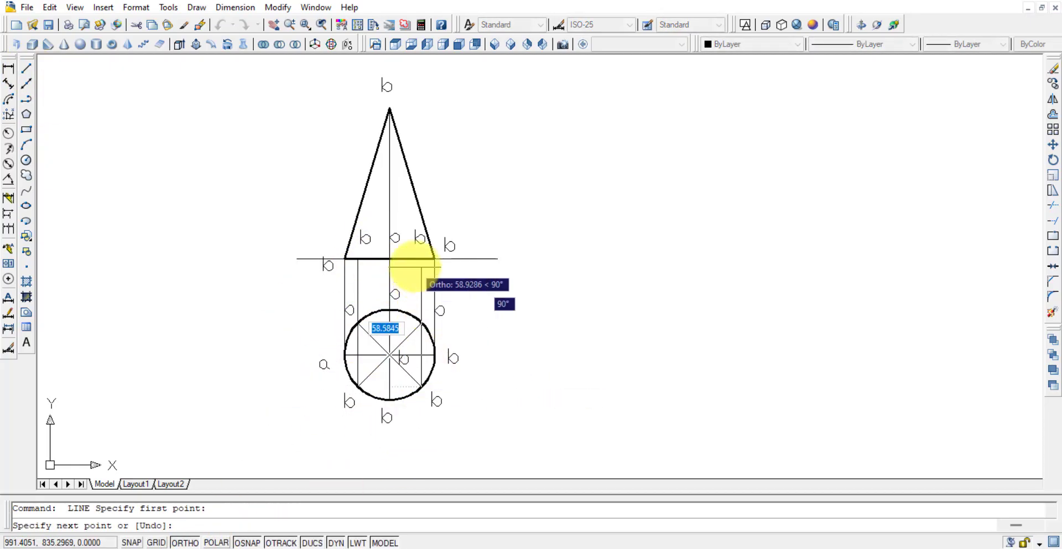
left_click(421, 258)
key("Return")
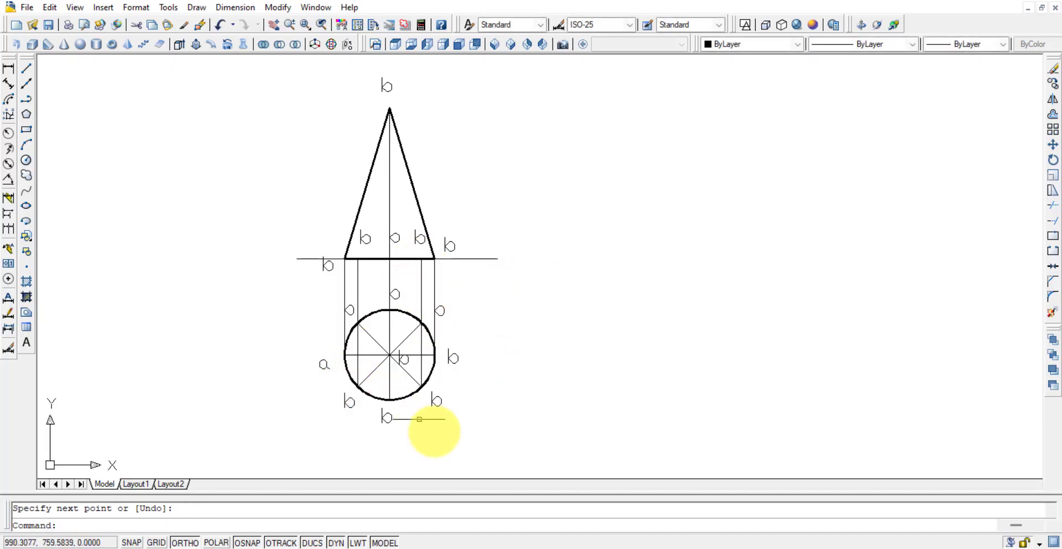
Change the labels counter-clockwise from the circle's bottom quadrant to its right quadrant to "c", "d" and "e".
double_click(389, 418)
type("c")
left_click(422, 432)
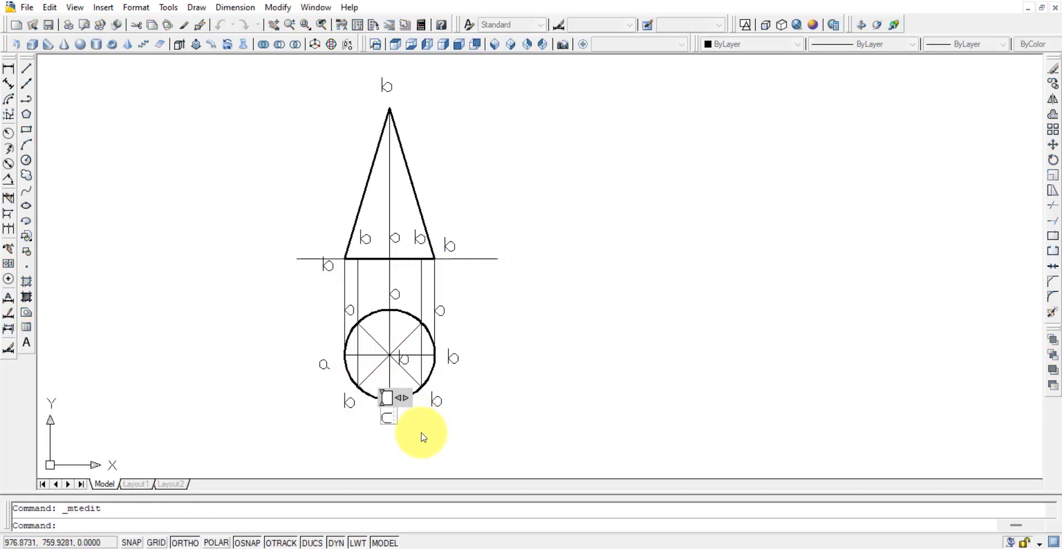
double_click(436, 399)
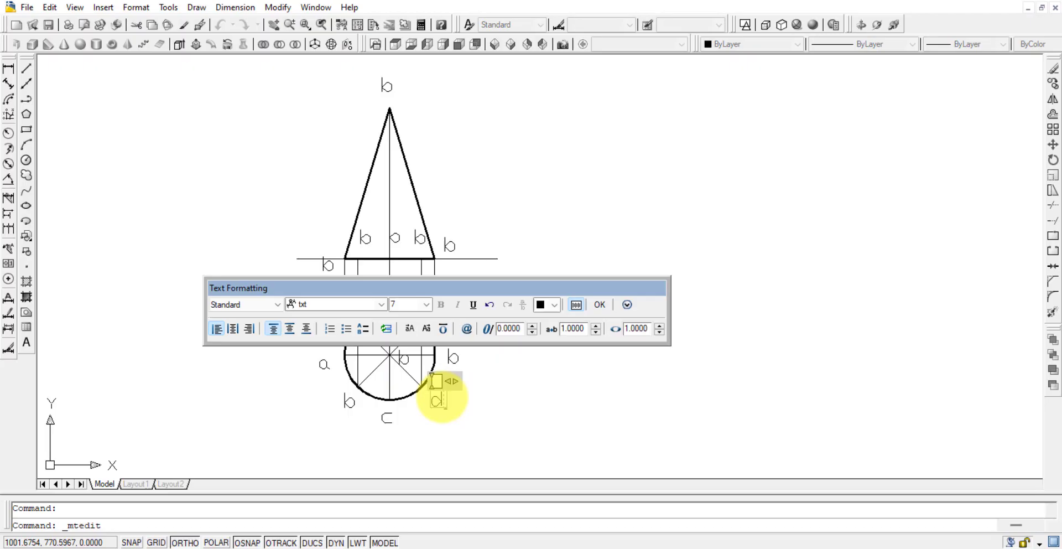
type("d")
left_click(446, 358)
double_click(452, 357)
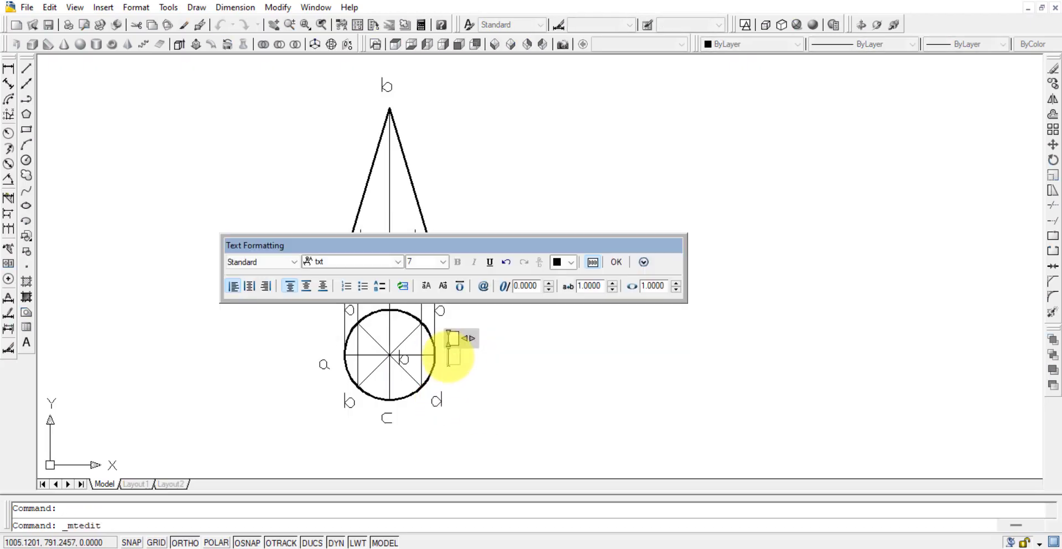
type("e")
left_click(494, 389)
Change the three labels above the circle to "f", "g" and "h" from right to left, and the centre label to "o".
double_click(441, 308)
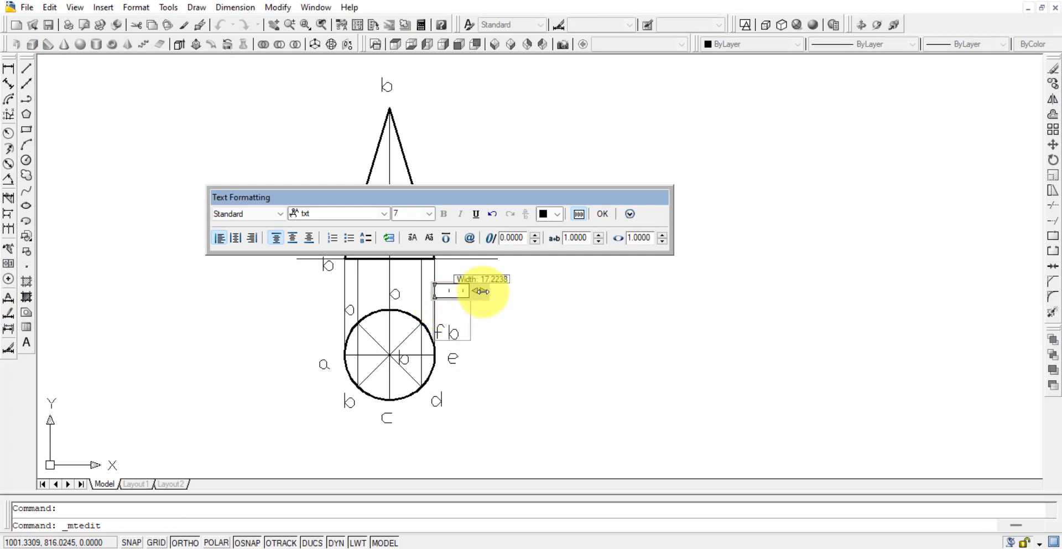
left_click(483, 332)
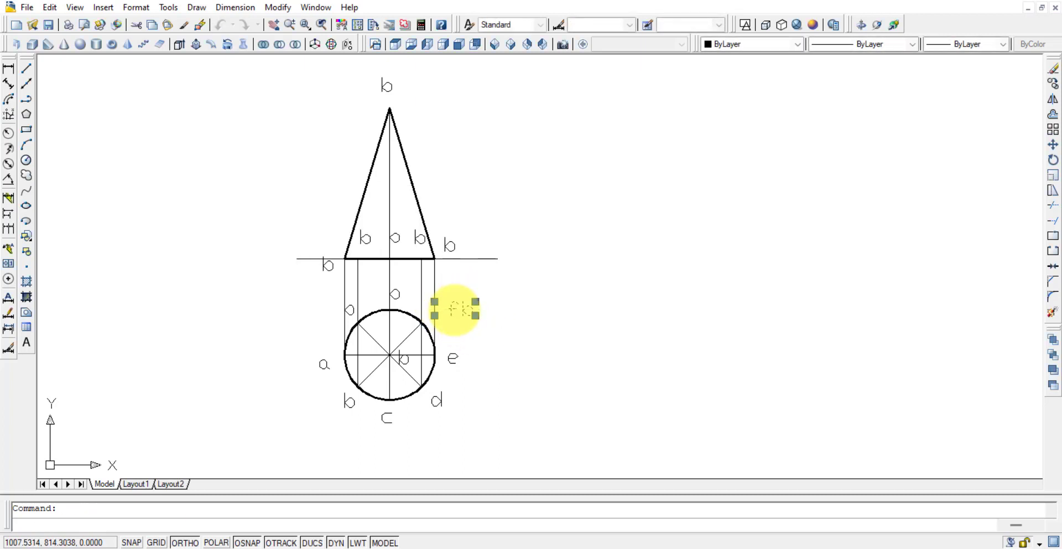
double_click(455, 310)
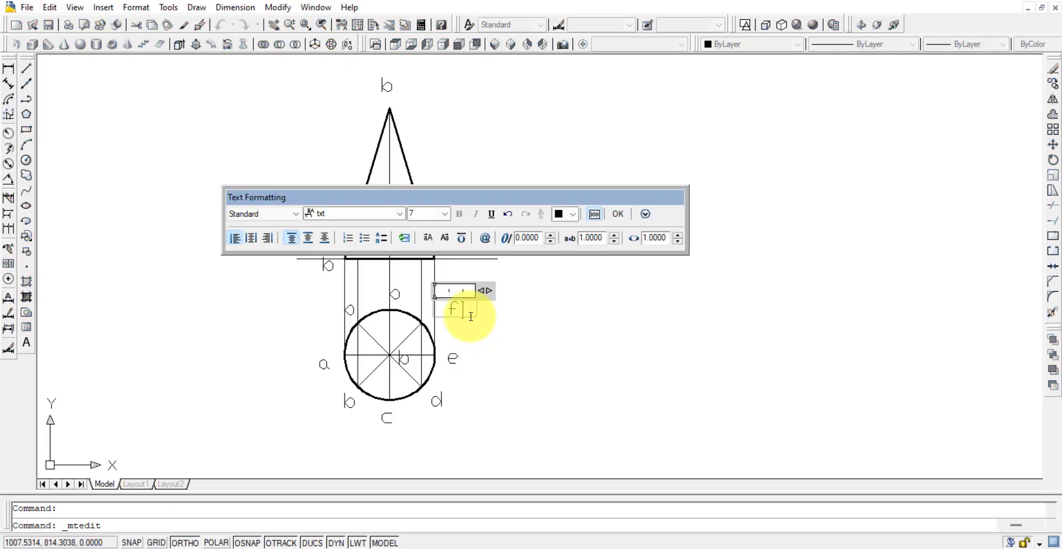
left_click(494, 372)
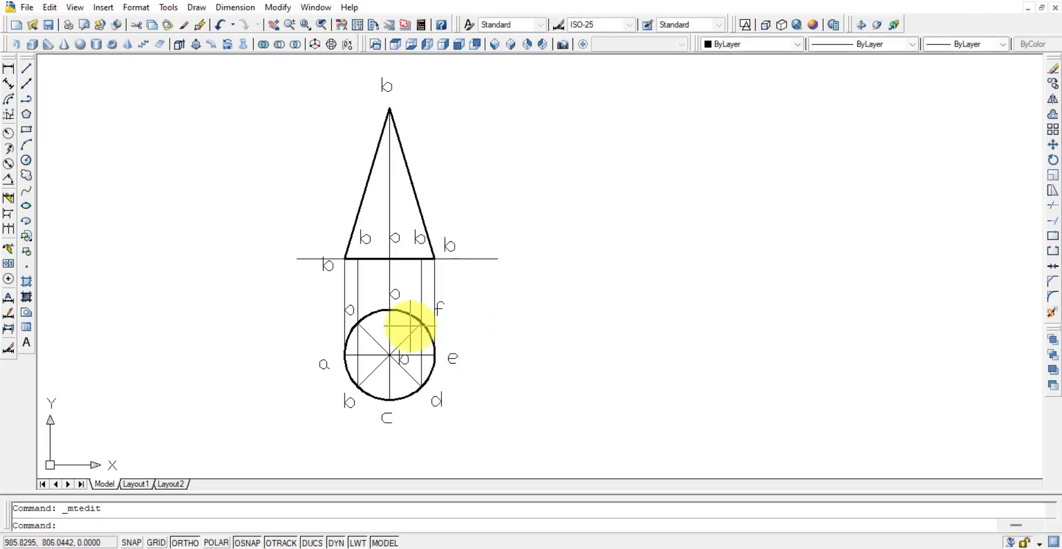
double_click(395, 294)
left_click(405, 338)
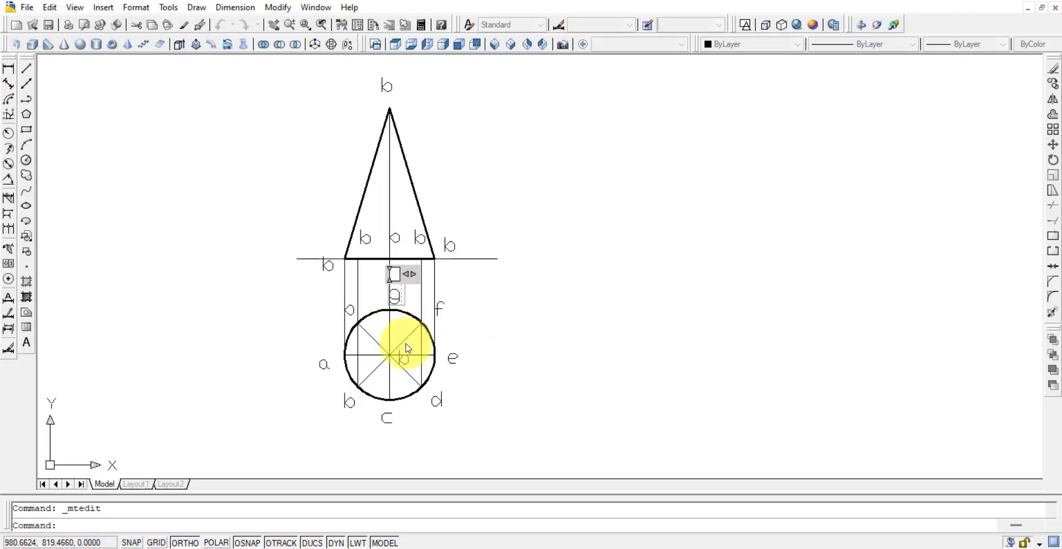
double_click(349, 310)
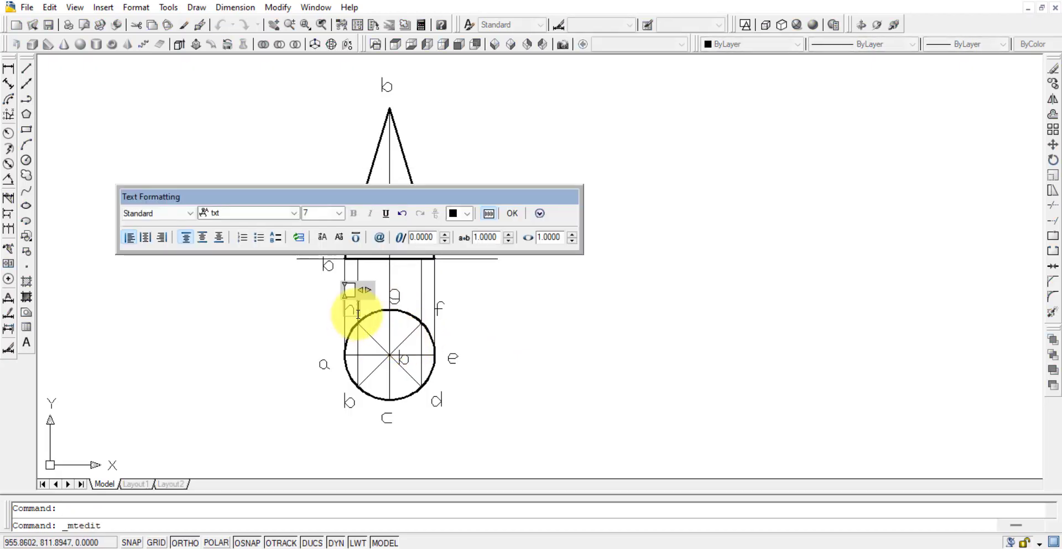
left_click(500, 359)
double_click(401, 357)
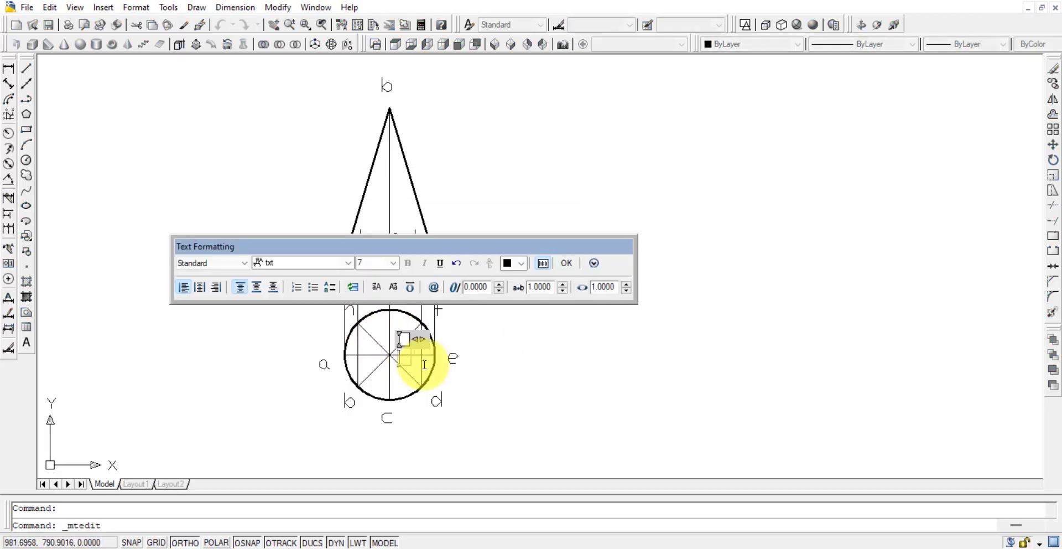
left_click(505, 375)
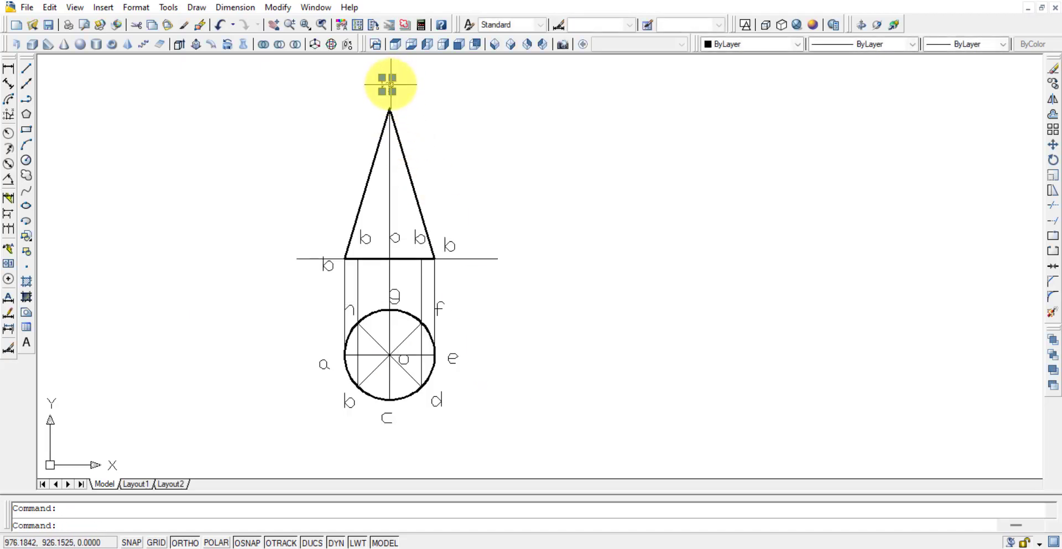
Change the label above the cone's apex to "o'" and the one at the base's left end to "a'".
double_click(389, 85)
type("o'")
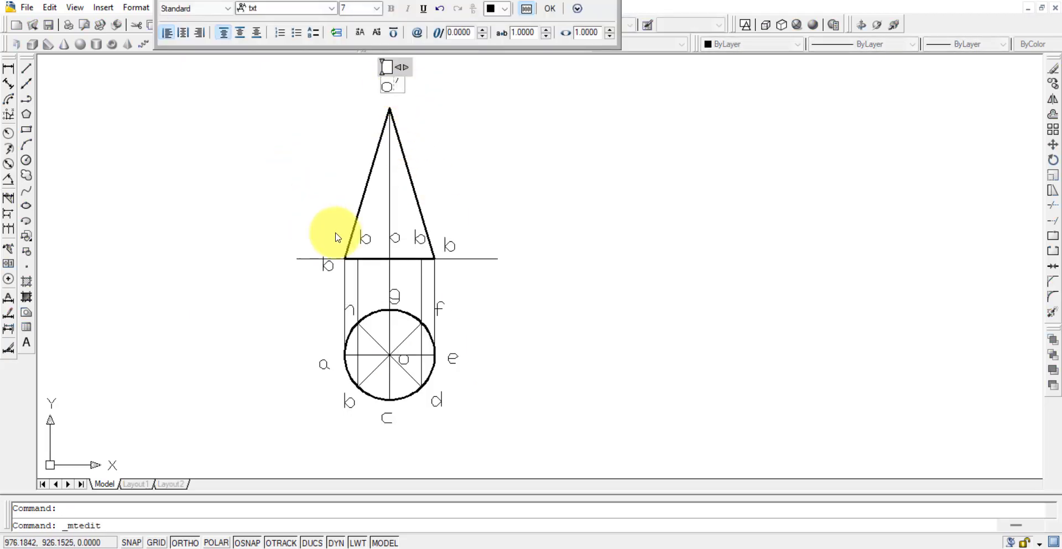
left_click(330, 255)
double_click(329, 262)
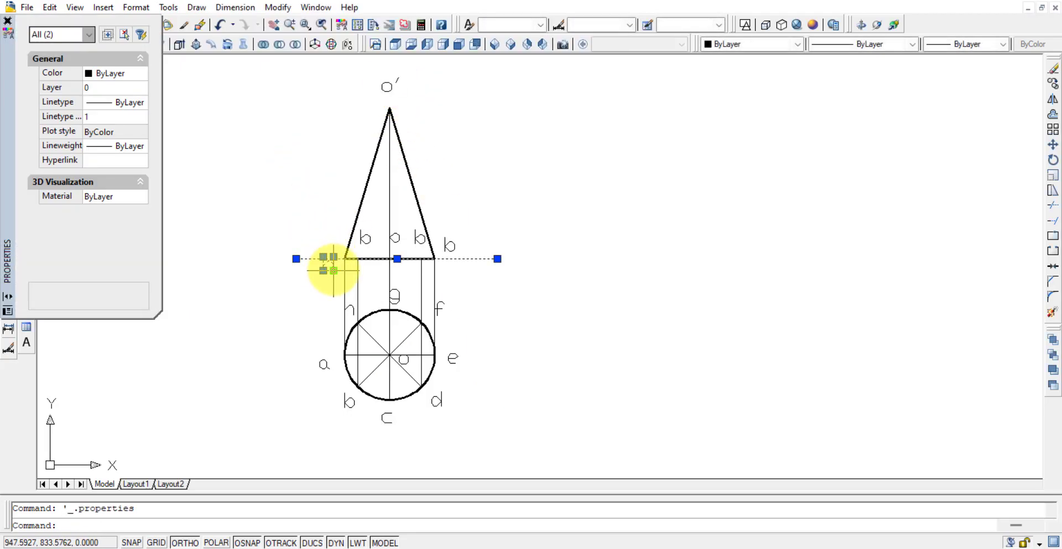
key("Escape")
double_click(330, 265)
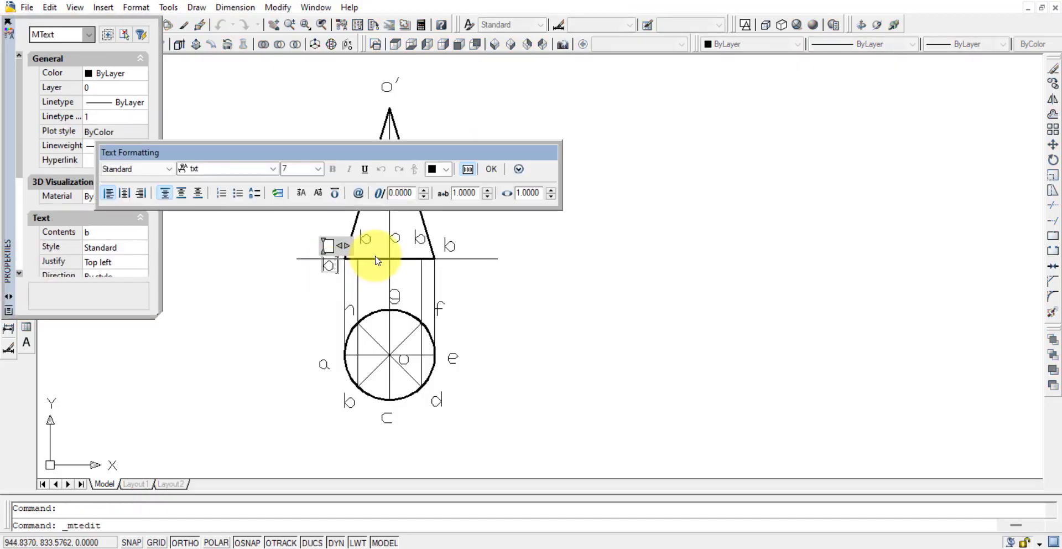
left_click(377, 260)
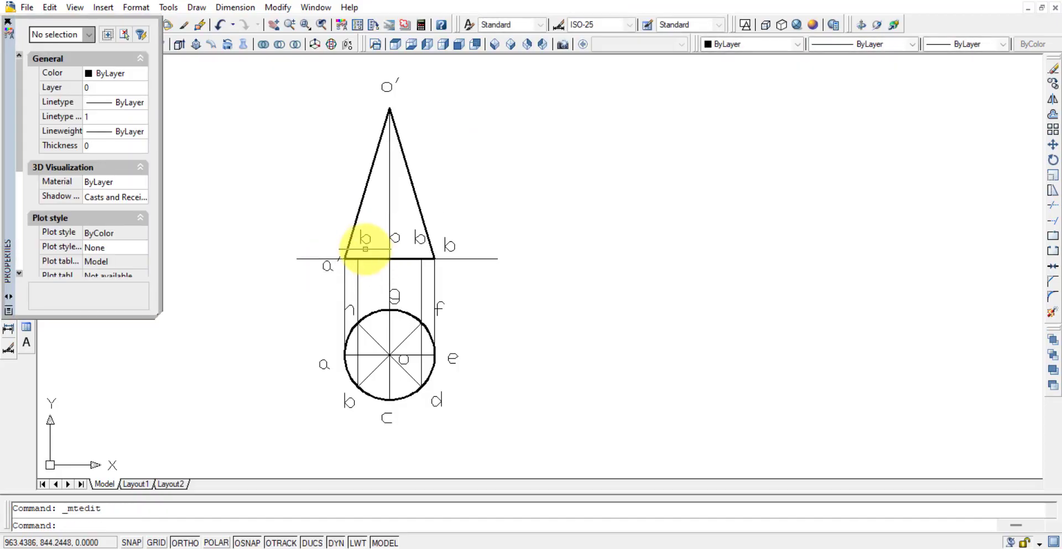
Change the remaining base labels to "b' h'", "c' g'" and "d' f'" on two lines each, and "e'" at the right end.
double_click(366, 238)
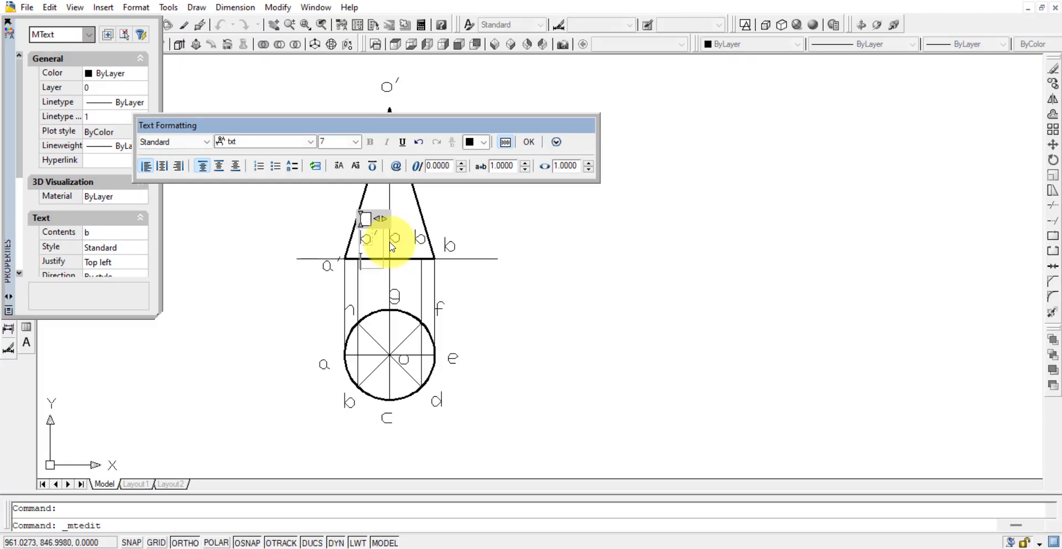
left_click(406, 269)
double_click(394, 239)
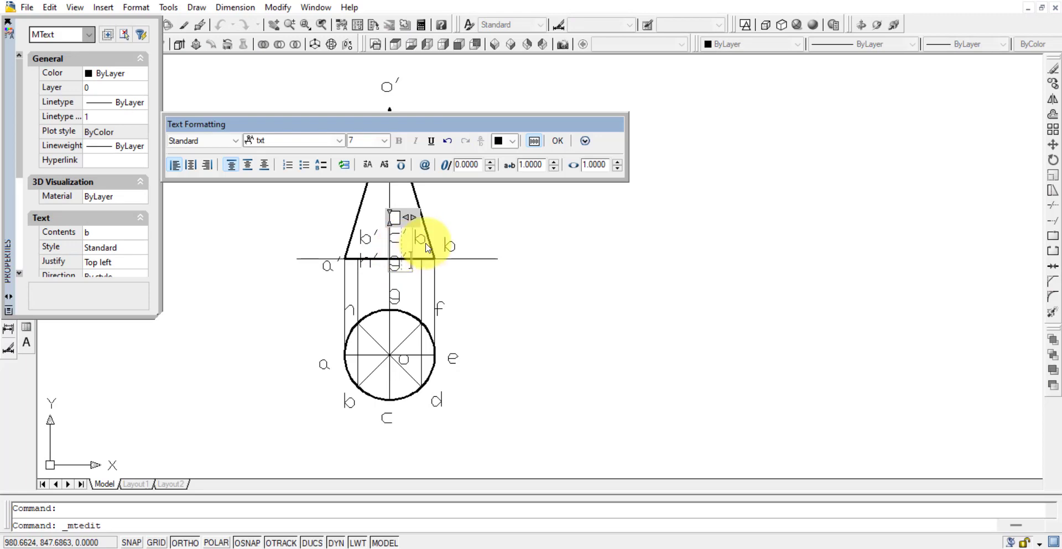
left_click(427, 247)
double_click(421, 239)
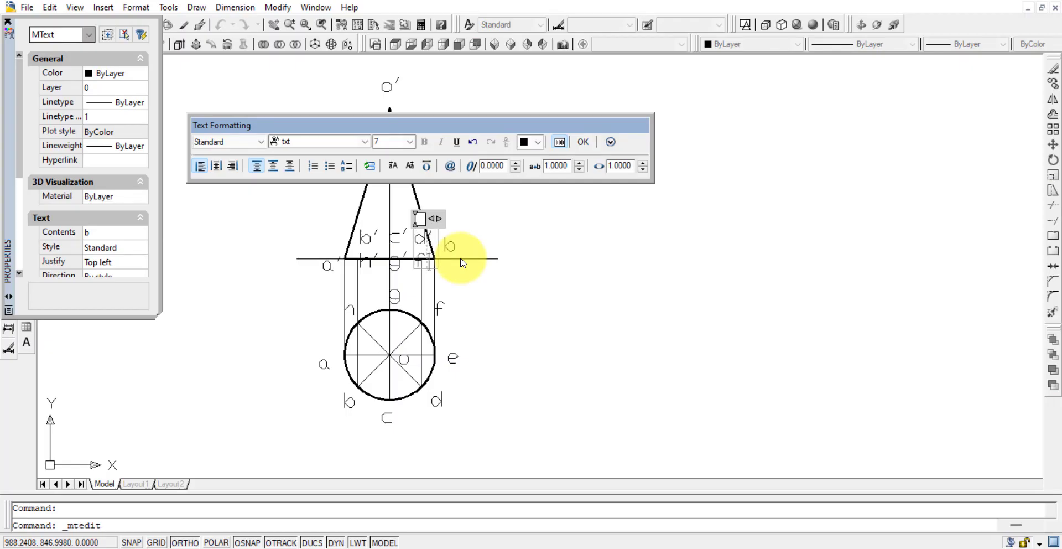
left_click(437, 250)
double_click(450, 246)
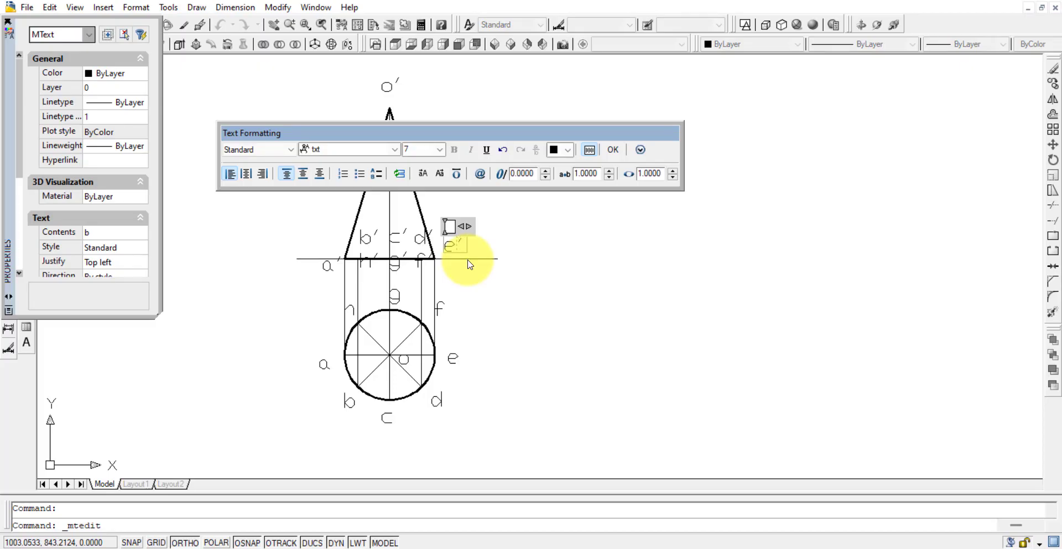
left_click(564, 265)
left_click(8, 22)
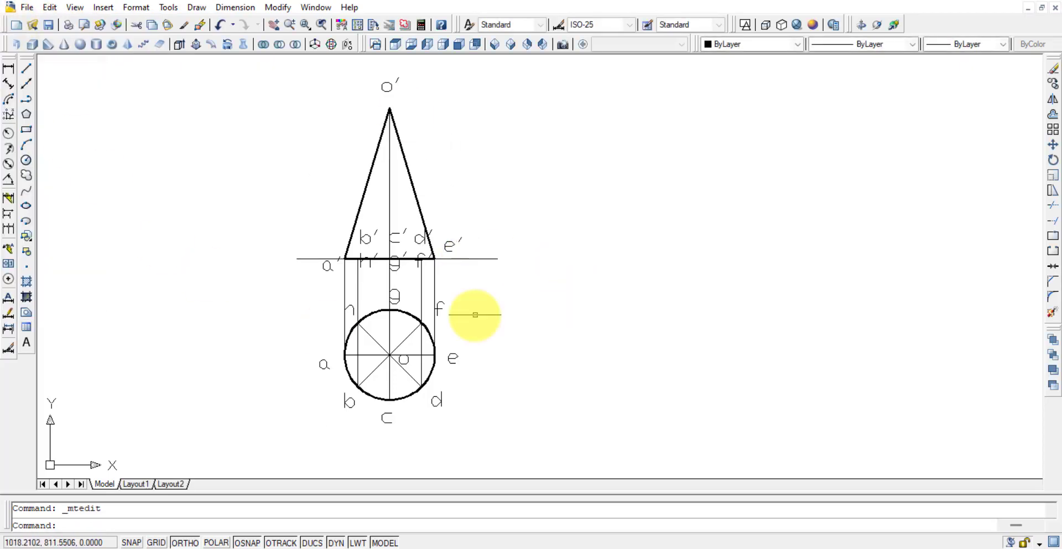
Draw generator lines in the front view from base points b' and d' to the apex o'.
left_click(26, 68)
scroll(346, 255, "up", 3)
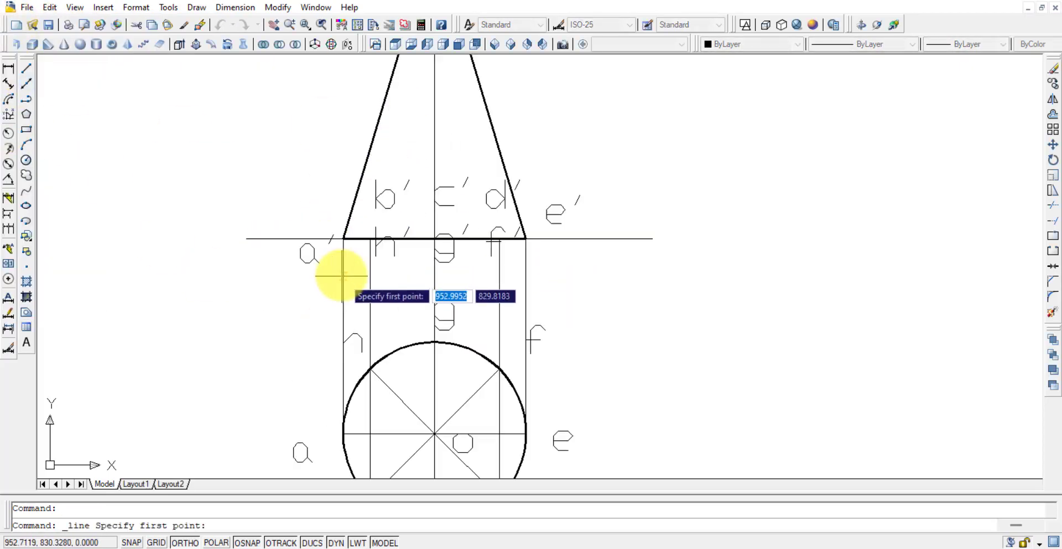
left_click(295, 313)
middle_click_drag(383, 97, 393, 189)
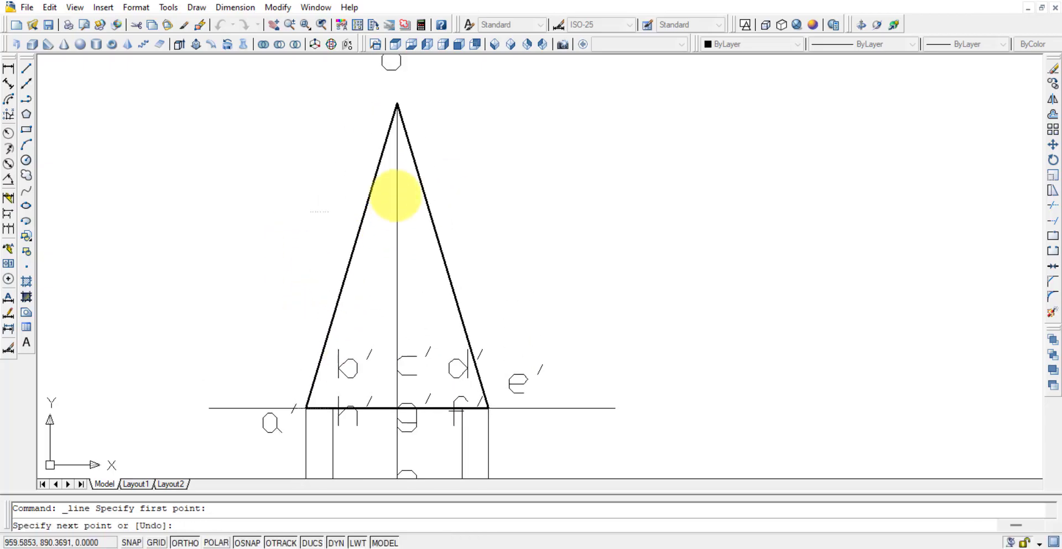
left_click(396, 99)
scroll(467, 429, "up", 3)
scroll(470, 426, "up", 3)
left_click(433, 349)
key("Escape")
scroll(586, 360, "down", 7)
scroll(583, 359, "down", 5)
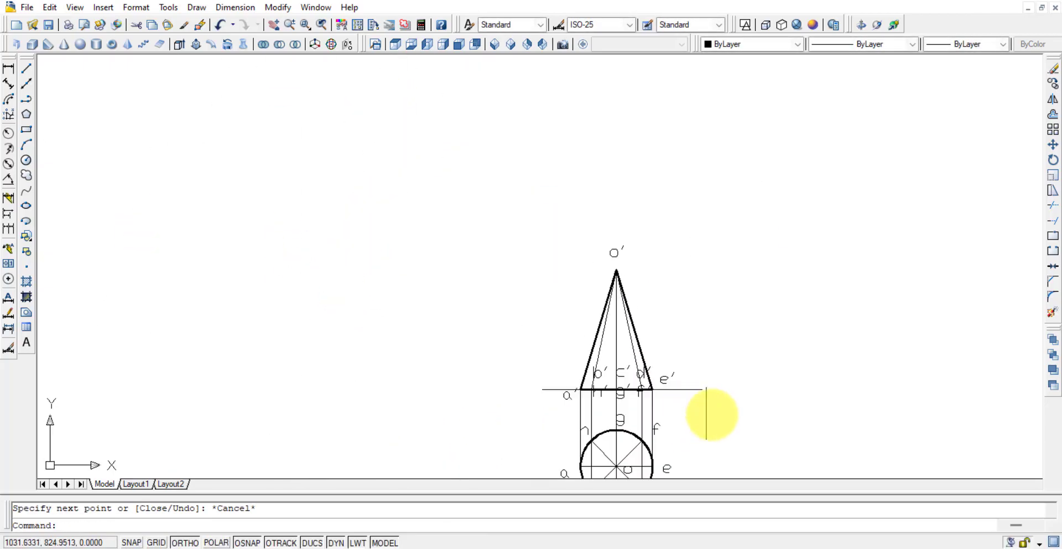
scroll(479, 294, "down", 2)
scroll(479, 294, "up", 3)
scroll(487, 292, "down", 2)
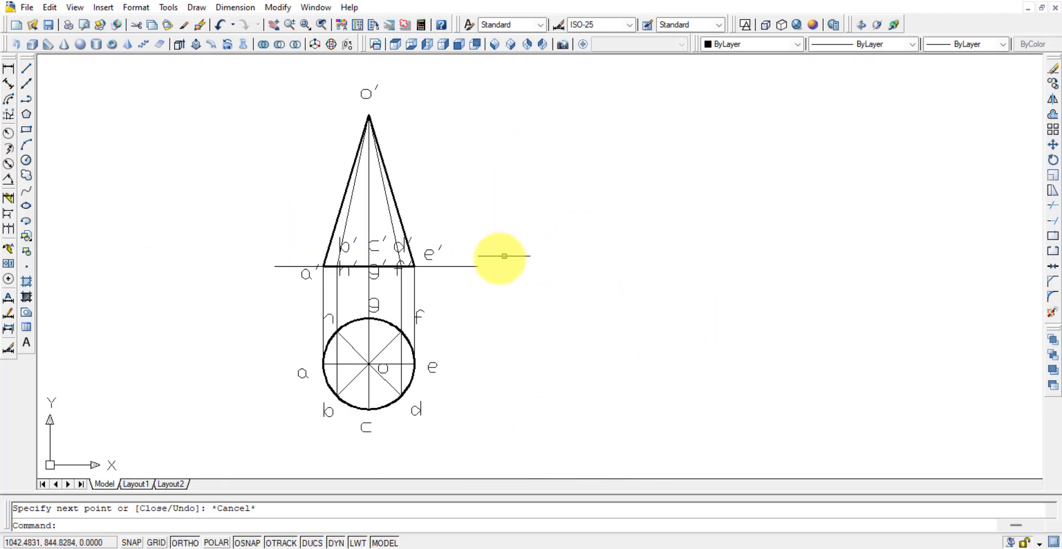
Start a line to the right of the projections and compute the base circumference as π × 45 in Calculator.
left_click(26, 69)
left_click(557, 278)
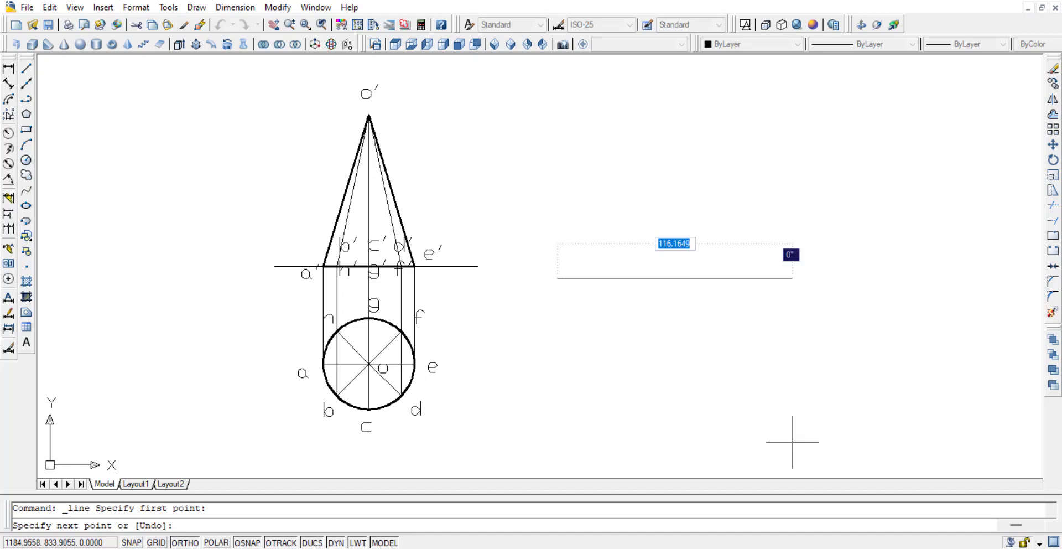
key("XF86Calculator")
left_click(380, 332)
left_click(575, 417)
left_click(380, 447)
left_click(445, 447)
left_click(578, 495)
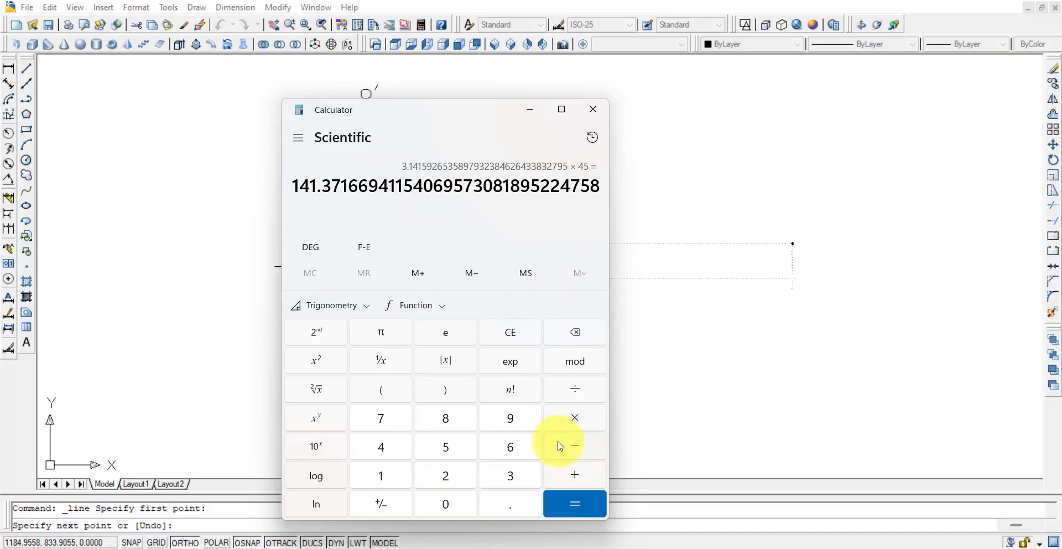
left_click(533, 111)
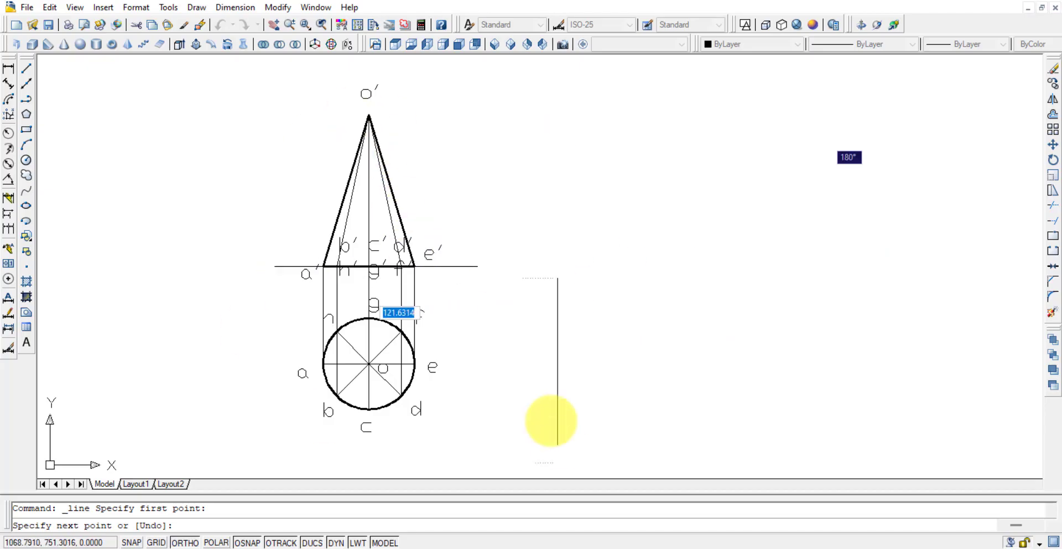
Draw a closed rectangular outline from four orthogonal lines to the right of the front view.
left_click(967, 280)
left_click(966, 157)
left_click(559, 160)
left_click(559, 278)
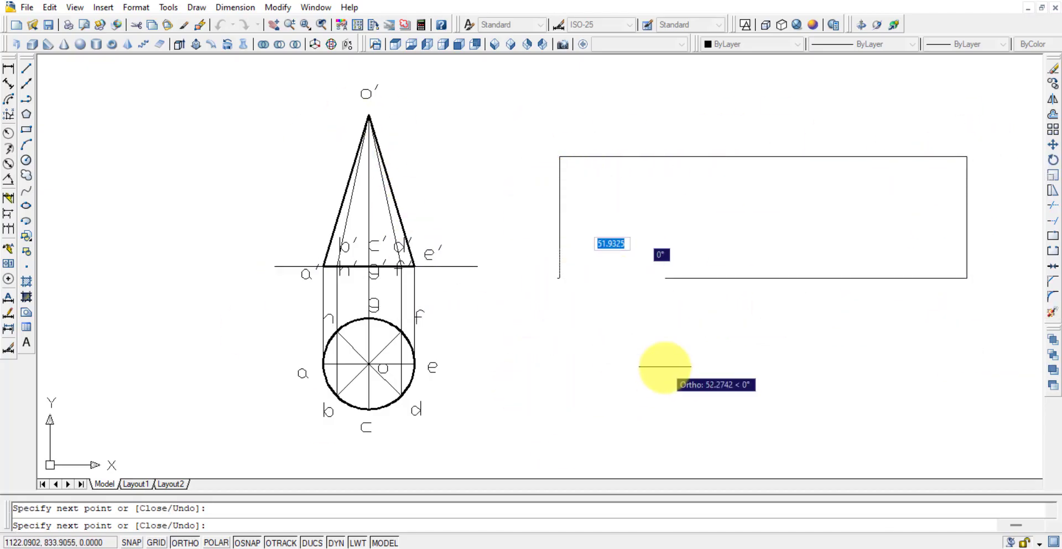
Erase the four lines of the rectangular outline beside the projections.
key("Escape")
left_click(529, 131)
left_click(1015, 340)
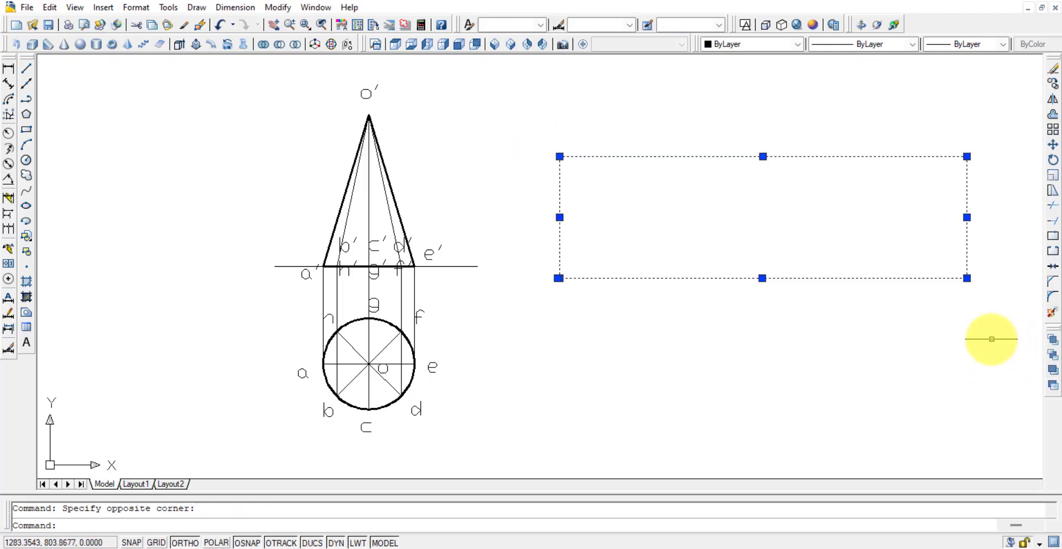
key("Delete")
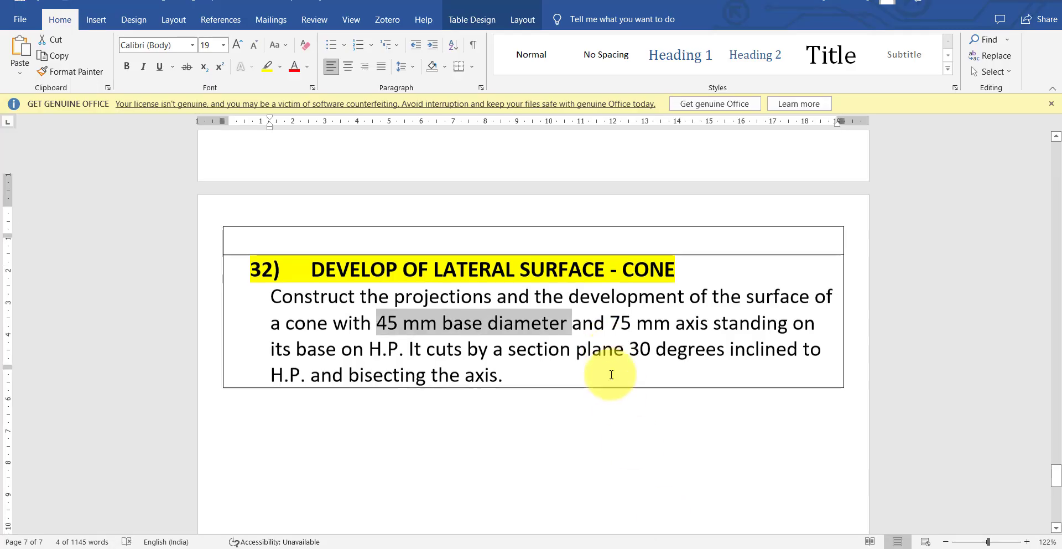
Switch to the Word document, examine the angle formula below the cone problem, and return to the AutoCAD drawing.
scroll(611, 373, "down", 3)
left_click_drag(446, 404, 642, 431)
left_click(606, 404)
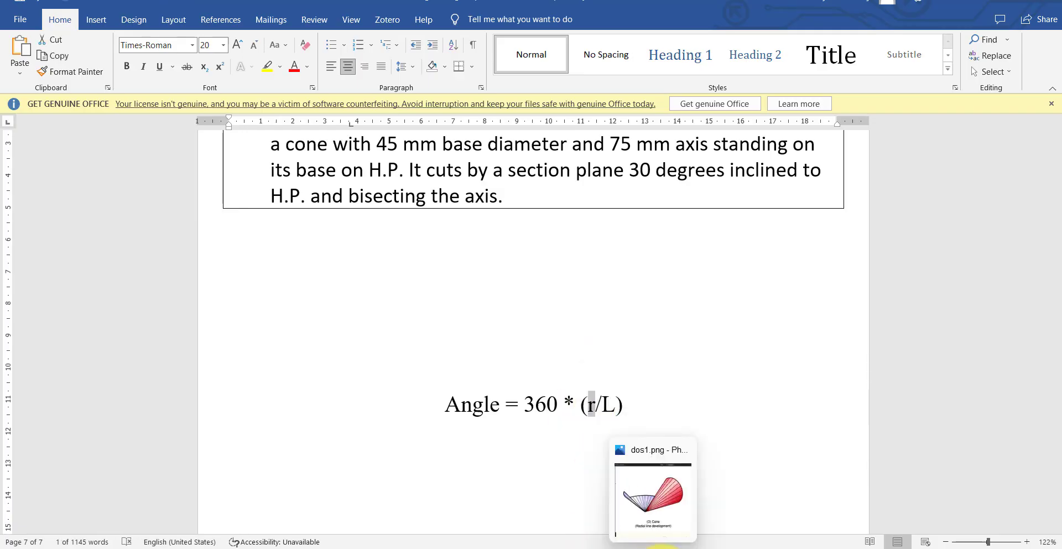
left_click(622, 473)
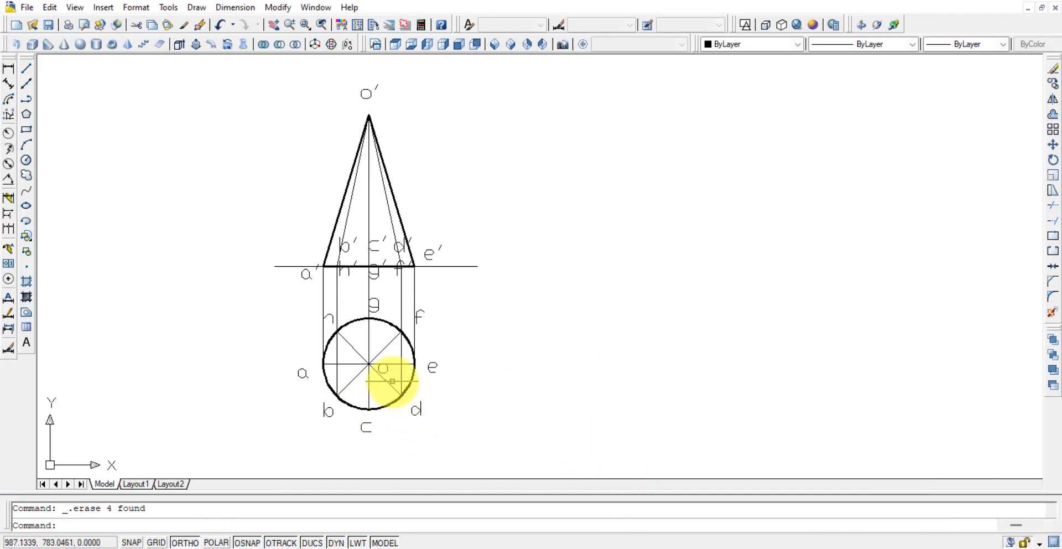
Add an aligned dimension to the cone's slant edge from a' to o', placed outside the front view.
left_click(343, 196)
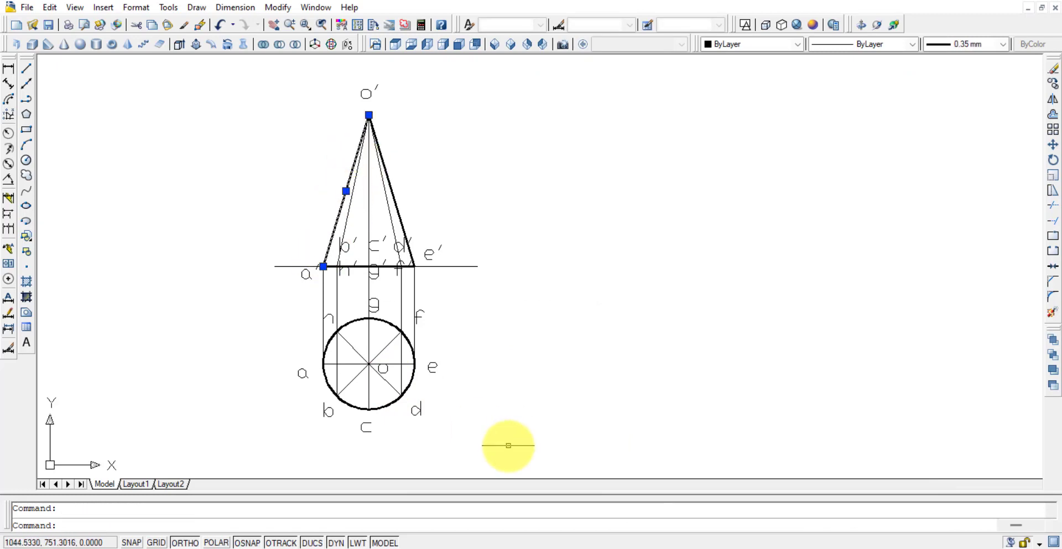
left_click(9, 83)
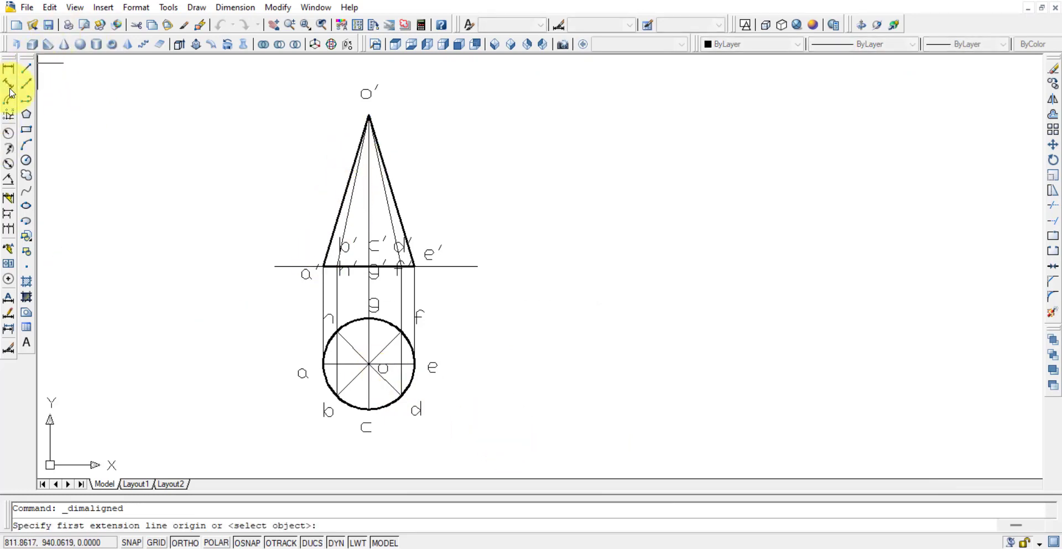
left_click(323, 266)
left_click(369, 117)
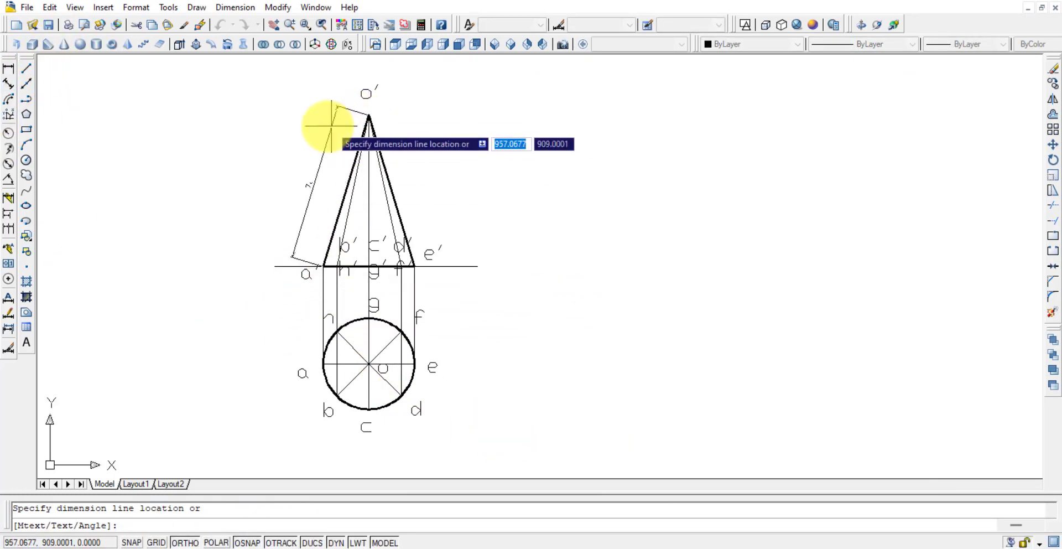
left_click(317, 123)
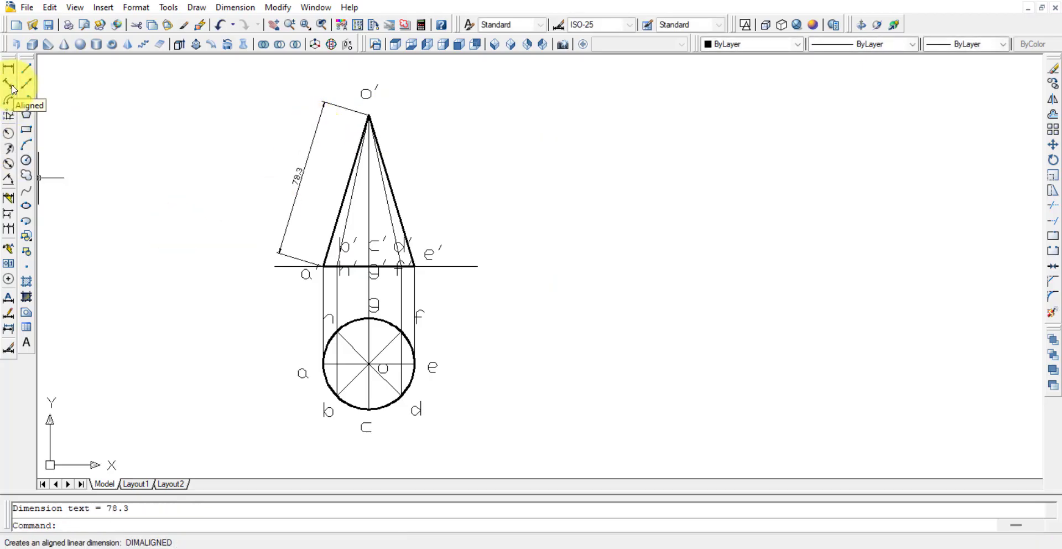
scroll(301, 166, "up", 3)
scroll(399, 234, "down", 4)
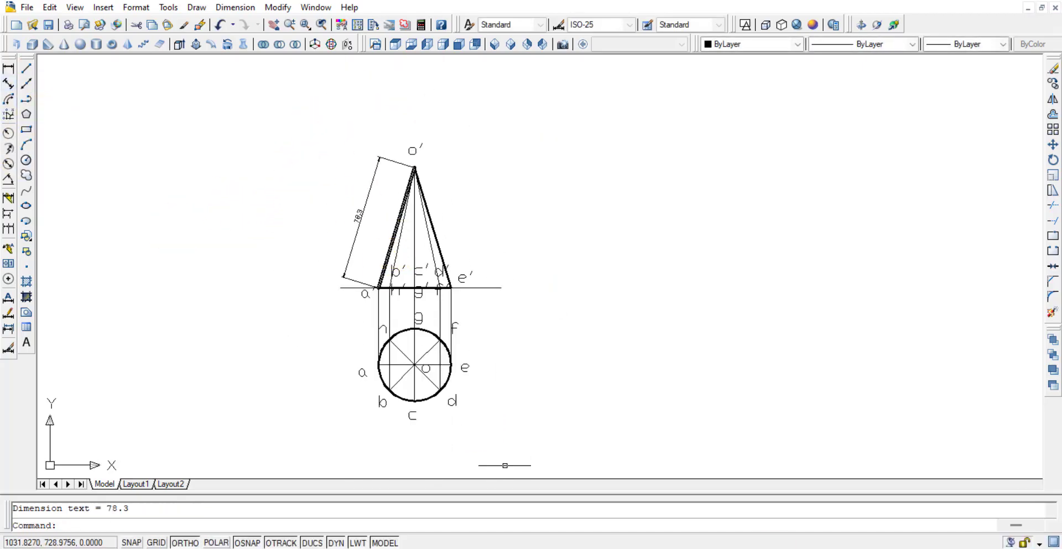
Switch to Calculator, try the calculation 78.3 × (45 ÷ 2), and clear it.
key("alt+Tab")
left_click(381, 419)
left_click(445, 418)
left_click(516, 514)
left_click(520, 477)
left_click(571, 416)
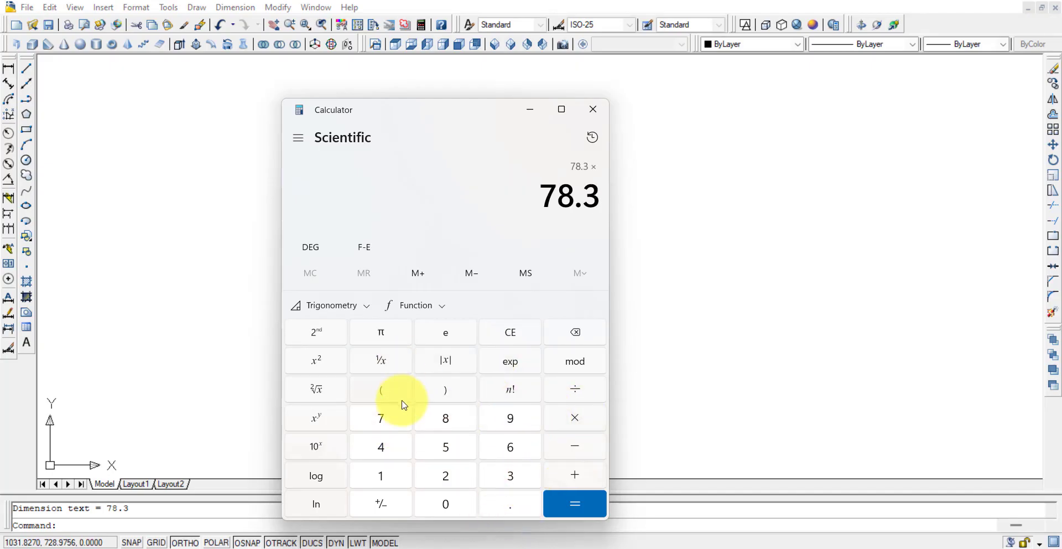
left_click(398, 397)
left_click(395, 455)
left_click(447, 447)
left_click(576, 389)
left_click(445, 475)
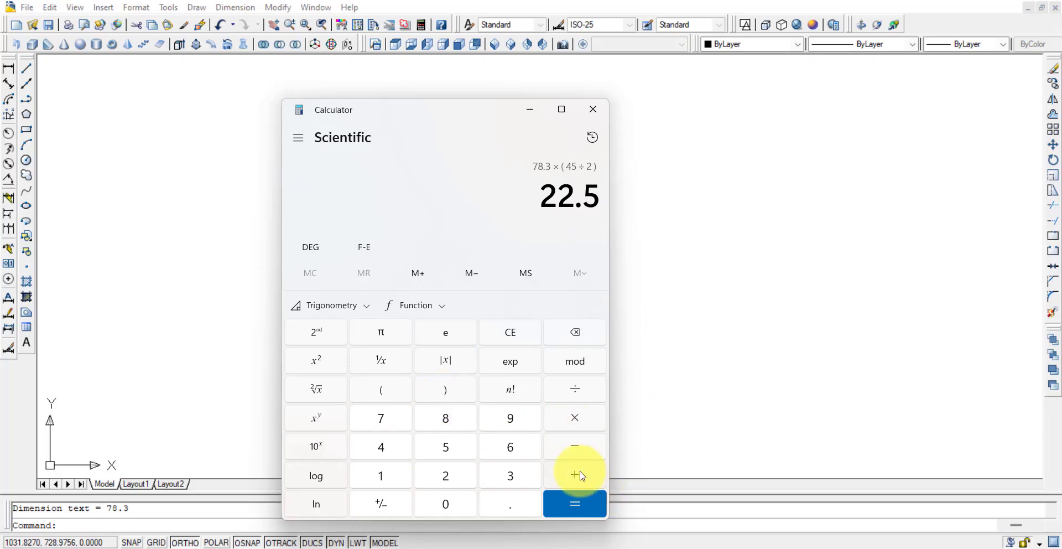
left_click(579, 503)
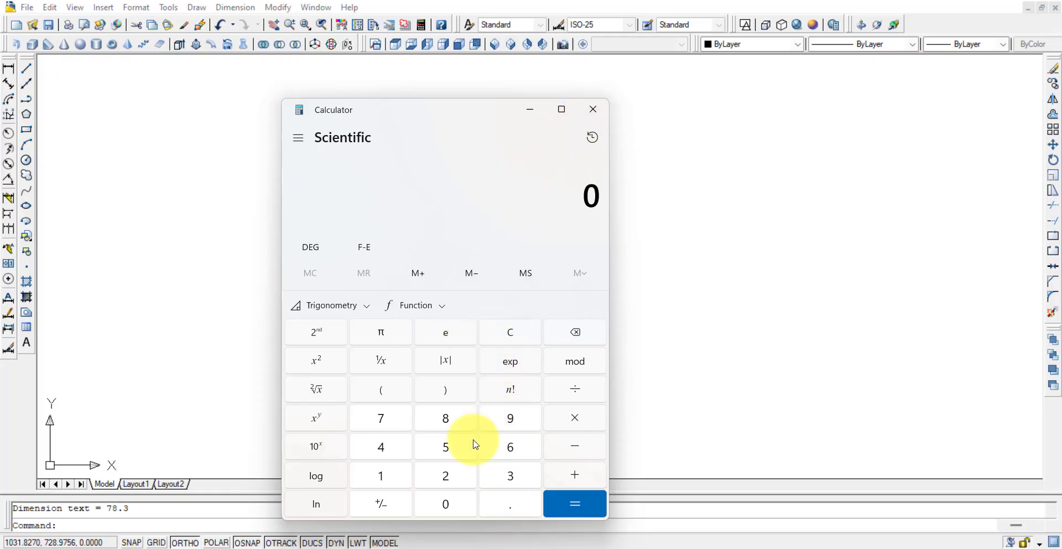
left_click(510, 333)
Calculate the ratio of base radius to slant length as 22.5 ÷ 78.3.
double_click(446, 477)
left_click(509, 503)
left_click(446, 447)
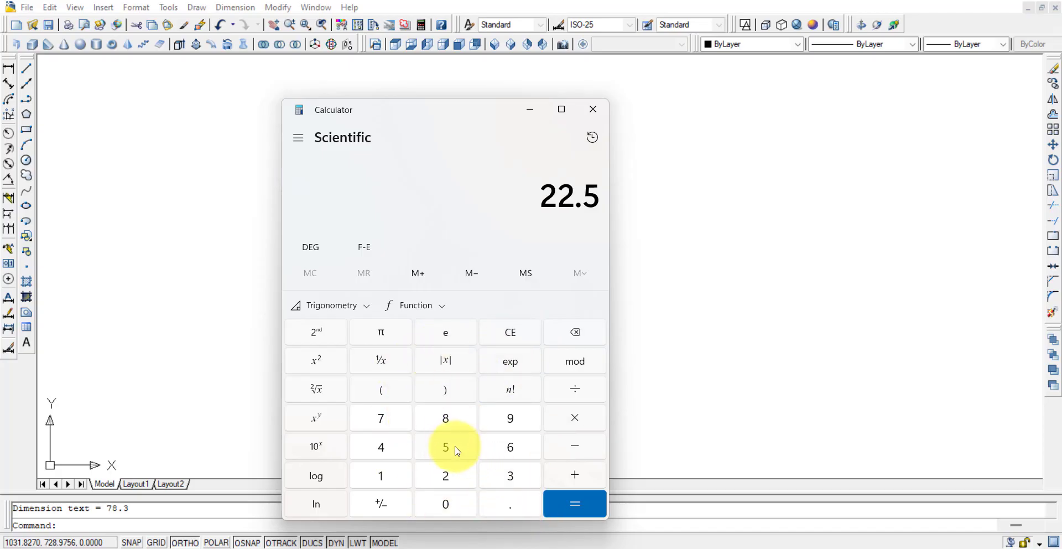
left_click(575, 389)
mouse_move(453, 121)
left_mouse_down()
mouse_move(603, 150)
mouse_move(642, 100)
mouse_move(631, 96)
left_mouse_up()
left_click(567, 401)
left_click(621, 393)
left_click(686, 479)
left_click(686, 451)
left_click(751, 479)
Multiply the ratio by 360 to get the sector angle and highlight the result up to its first decimal.
left_click(746, 397)
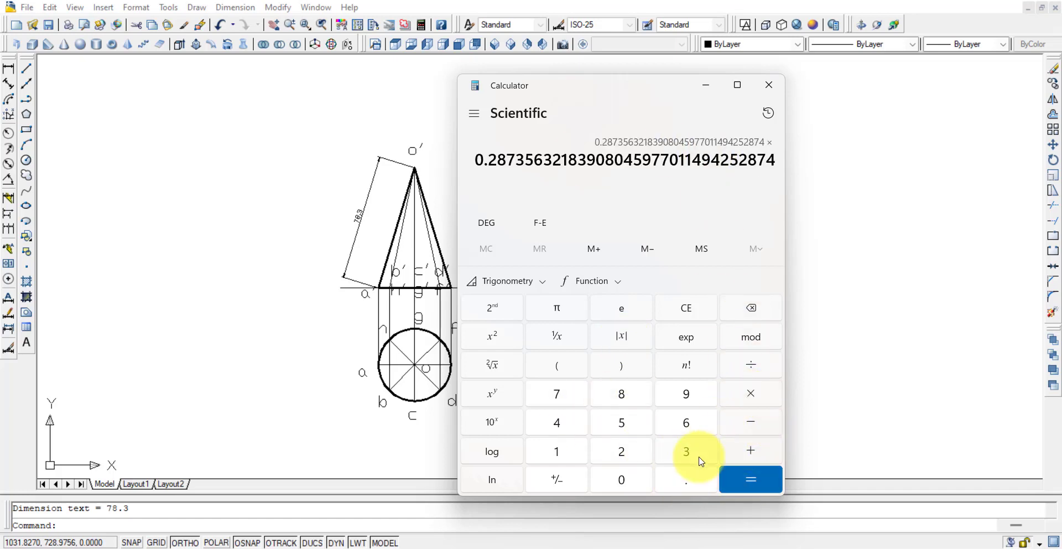
left_click(686, 451)
left_click(686, 422)
left_click(622, 479)
left_click(722, 478)
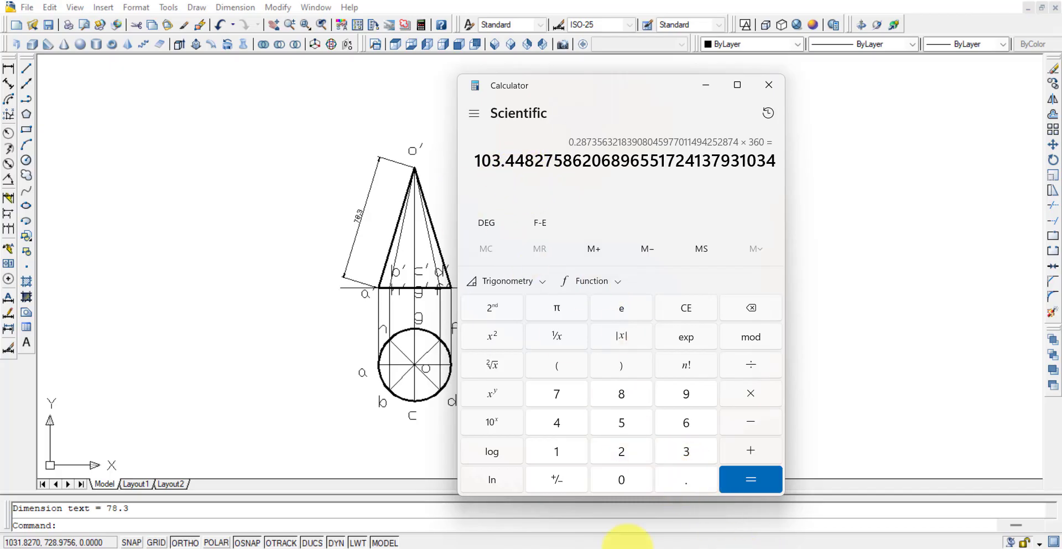
left_click_drag(491, 156, 522, 165)
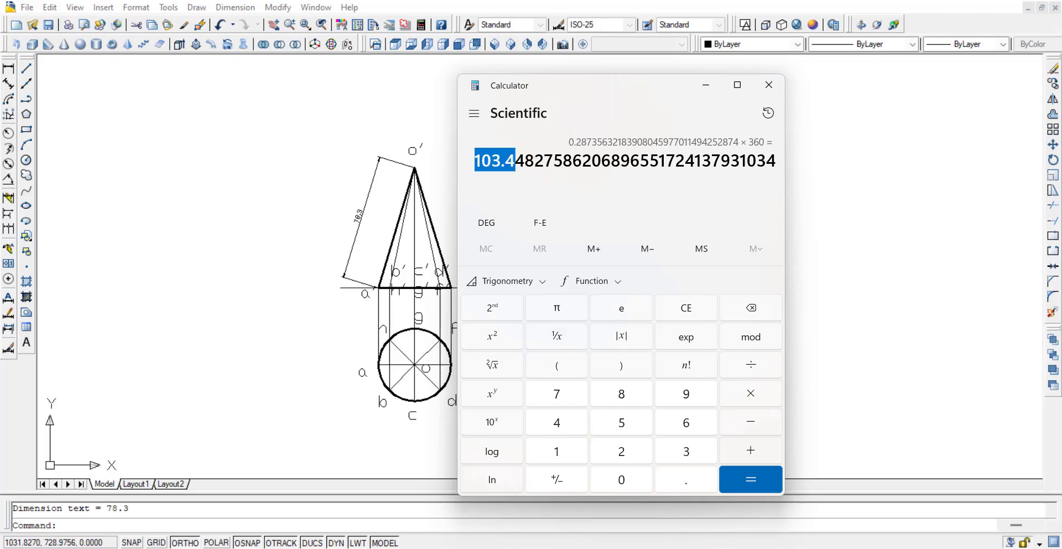
Recheck the angle formula in the Word document and go back to the AutoCAD drawing.
key("alt+Tab")
left_click_drag(445, 406, 624, 419)
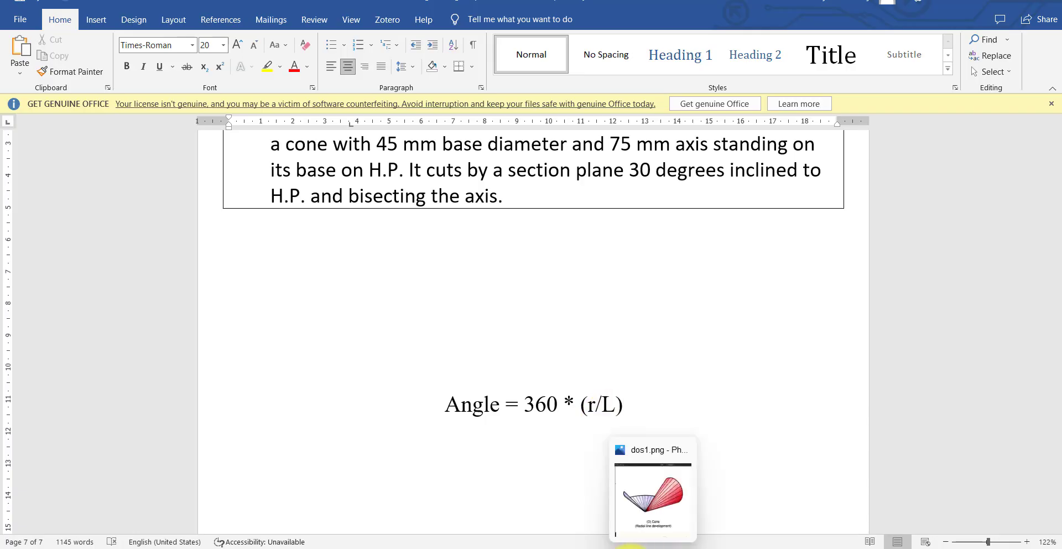
left_click(741, 547)
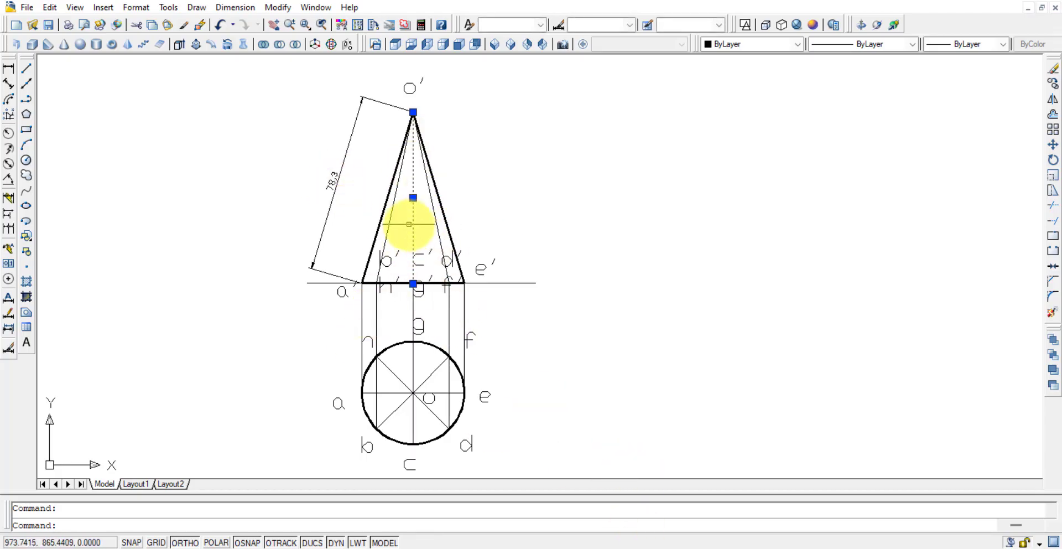
Copy the cone's slant edge o'a' into the empty area to the right of the front view.
mouse_move(661, 398)
middle_mouse_down()
mouse_move(522, 362)
mouse_move(396, 242)
middle_mouse_up()
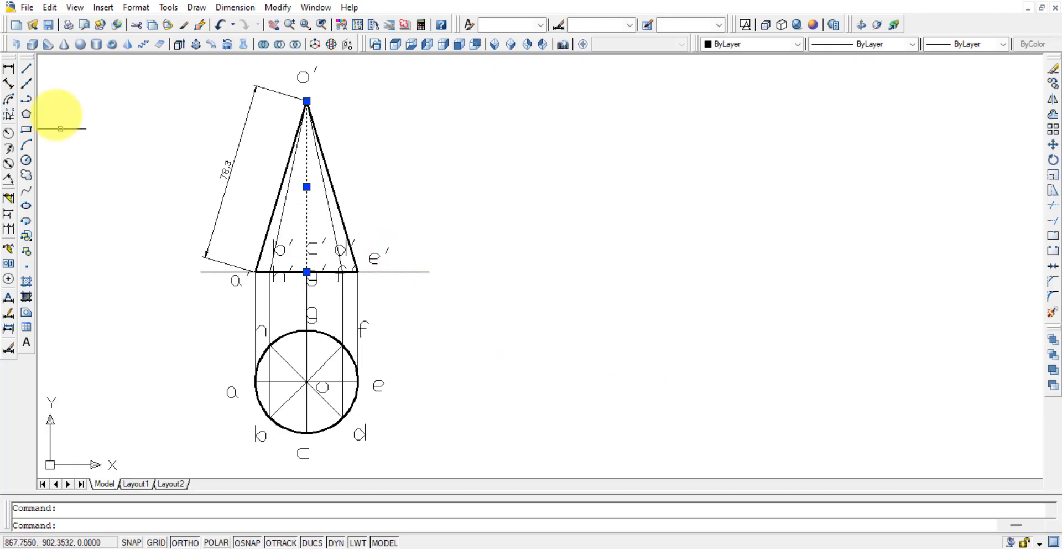
key("Escape")
left_click(285, 188)
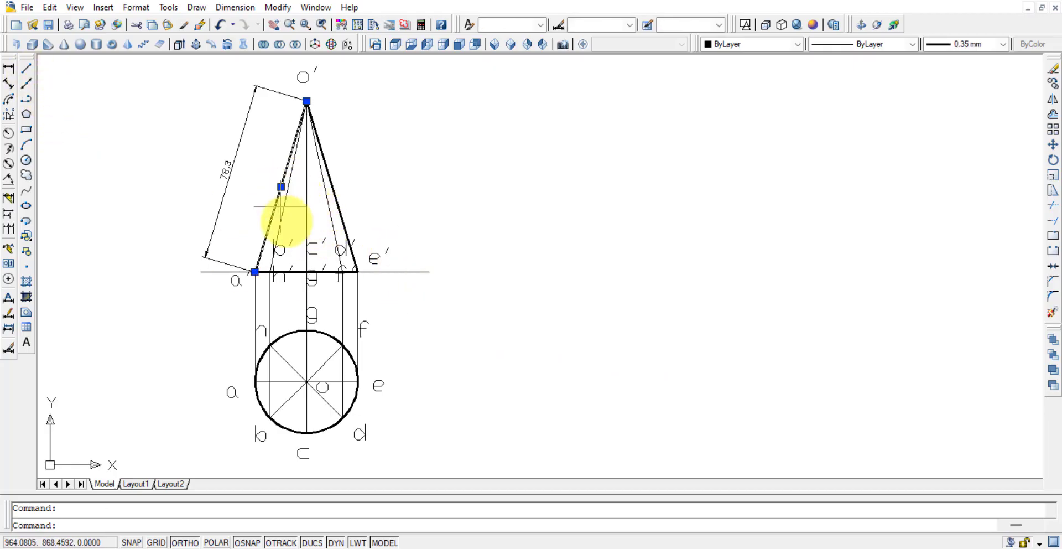
left_click(1053, 83)
left_click(280, 187)
left_click(504, 224)
key("Escape")
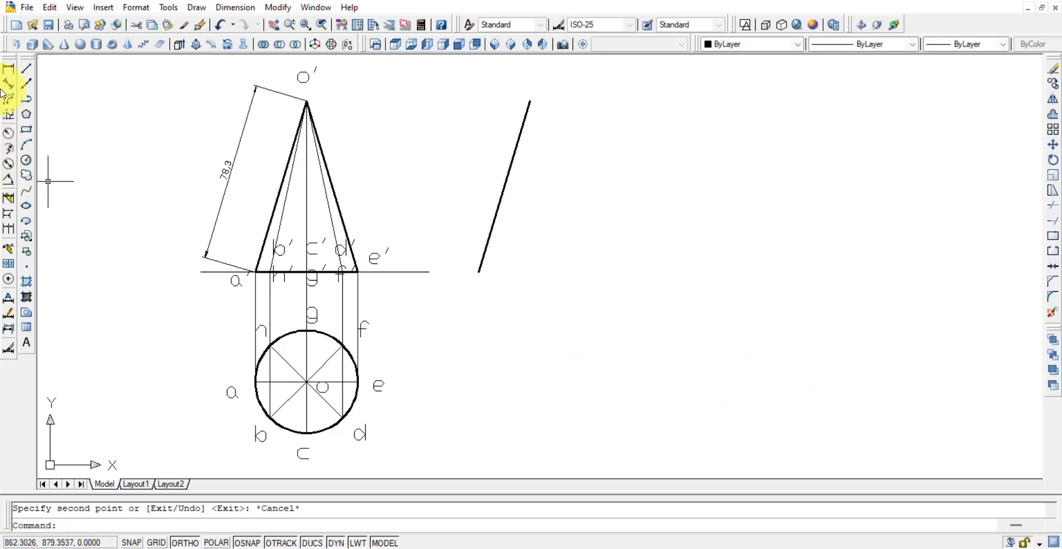
Draw a thin line over the copied slant edge from its upper end to its lower end.
left_click(27, 69)
left_click(528, 103)
left_click(480, 264)
key("Escape")
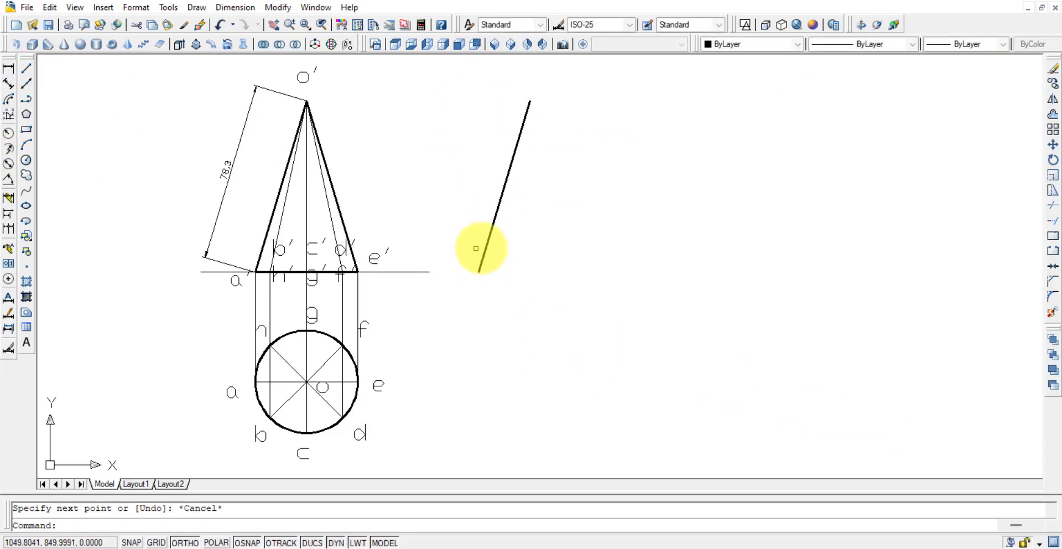
Rotate the thin overlaid line by 103.5 degrees about the upper end of the copied slant edge.
left_click(1052, 160)
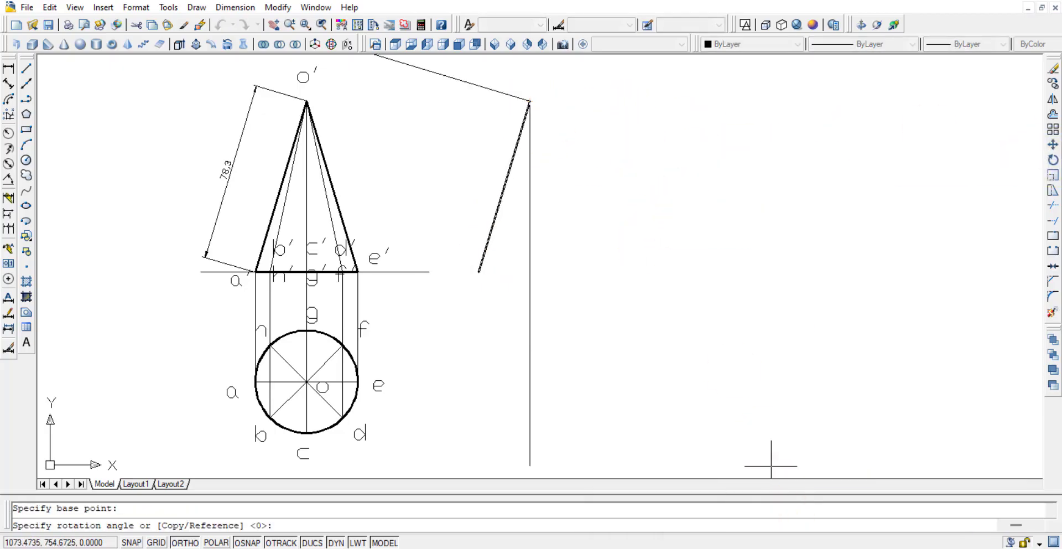
key("alt+Tab")
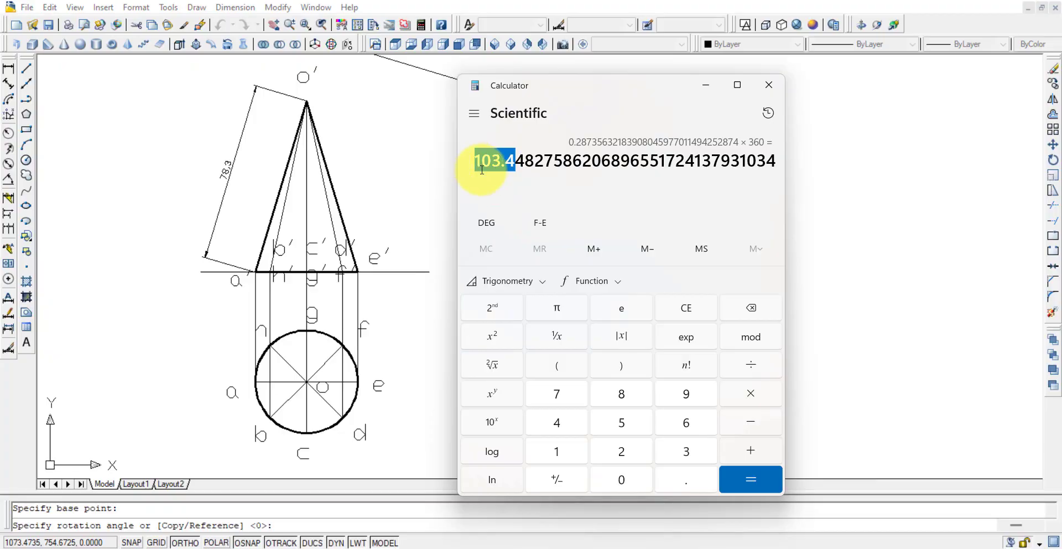
left_click(774, 498)
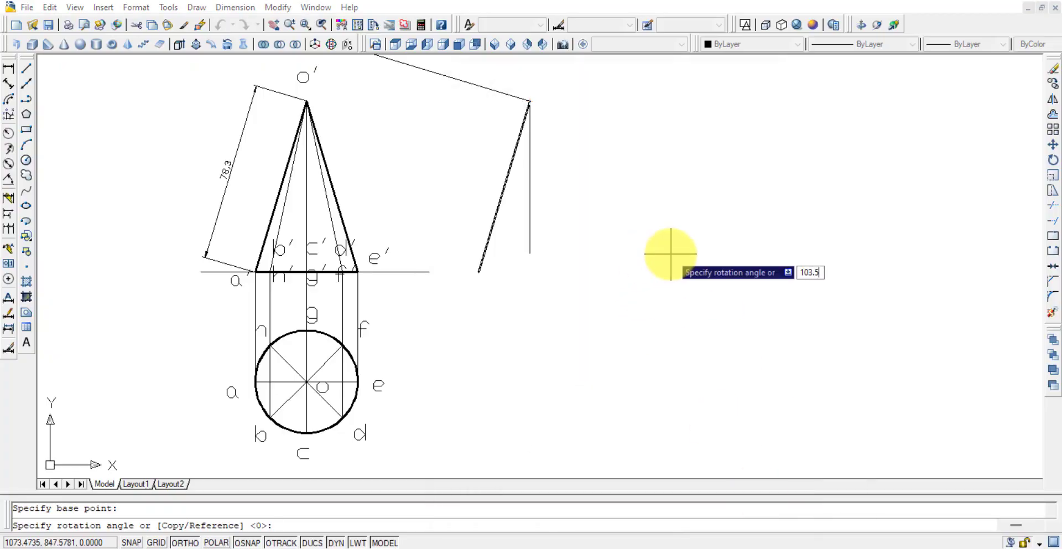
type("103.5")
key("Return")
Move the copied slant edge and the rotated line together straight down by their shared endpoint.
left_click(815, 196)
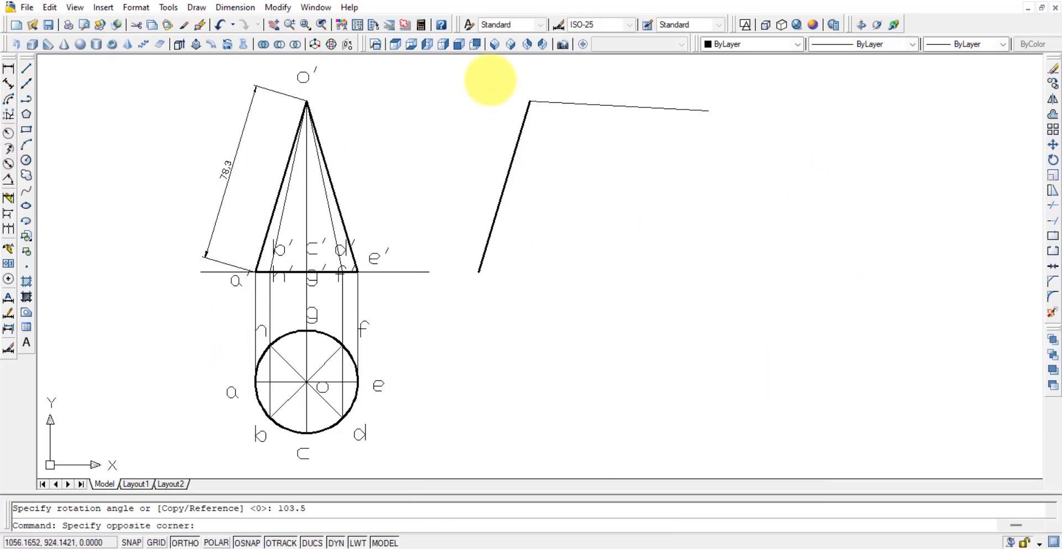
left_click(782, 247)
left_click(490, 83)
left_click(1053, 145)
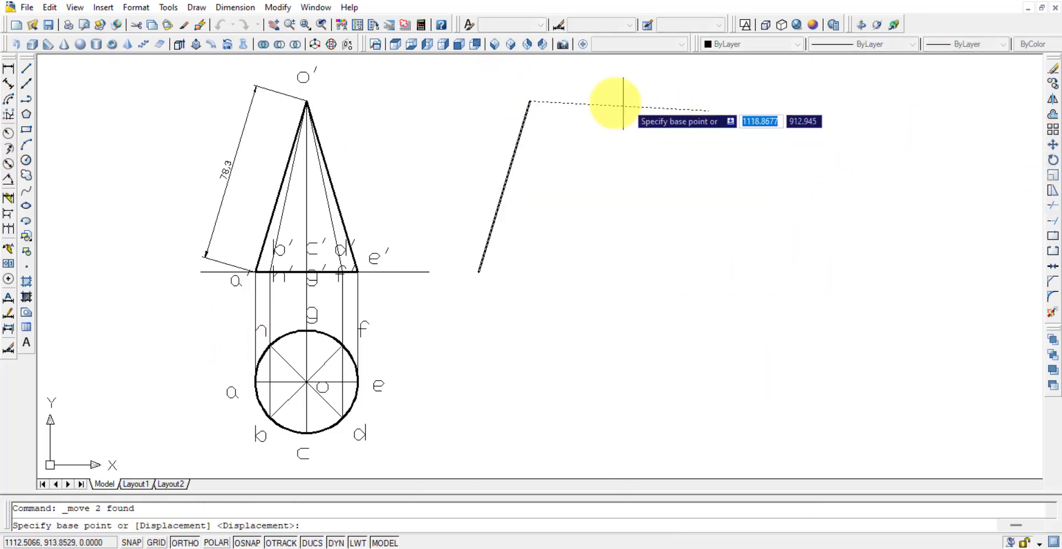
left_click(528, 103)
left_click(528, 206)
key("Escape")
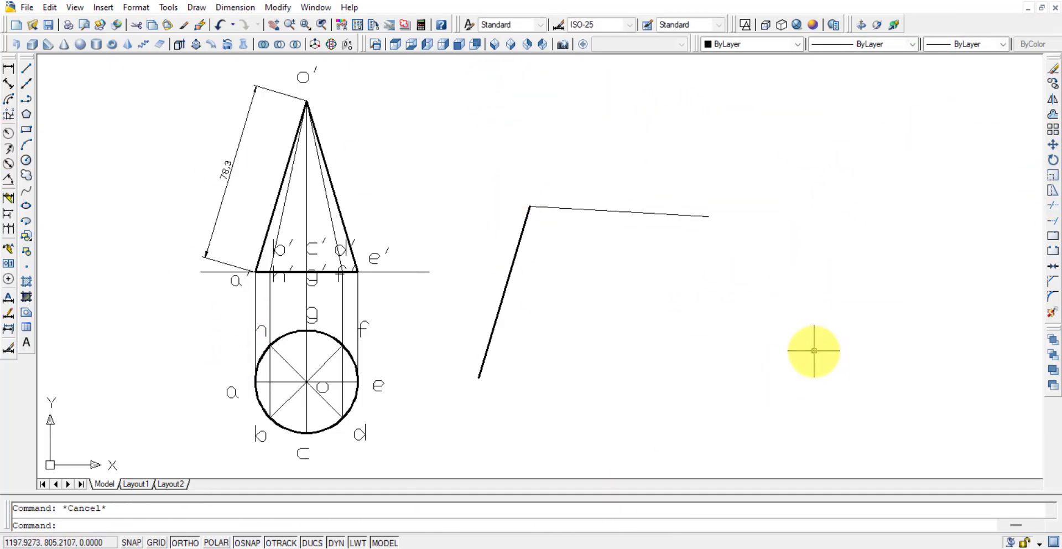
Draw a circle centred on the two lines' shared endpoint and passing through the rotated line's free end.
left_click(29, 165)
left_click(529, 206)
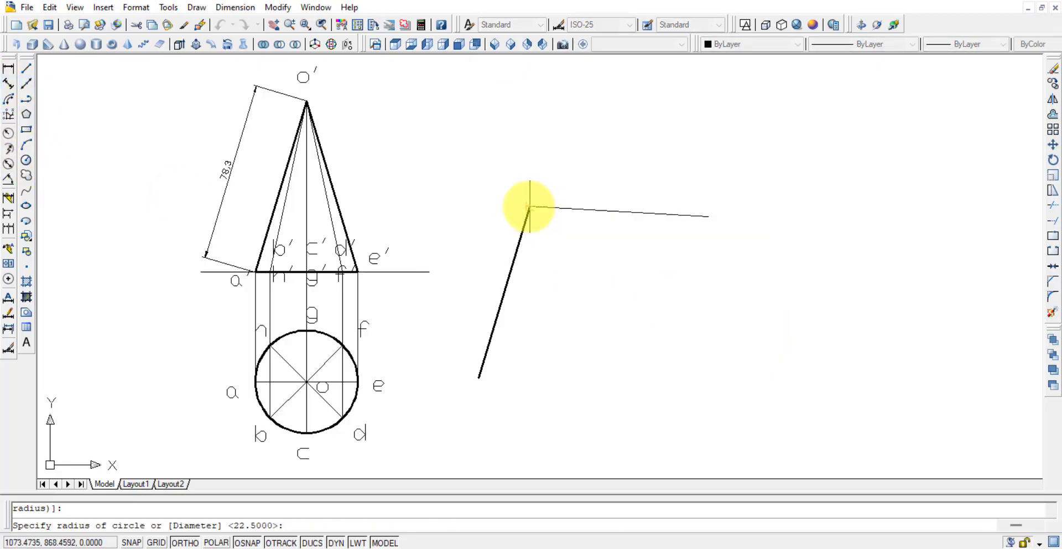
left_click(708, 216)
key("Escape")
Trim the circle against the two lines, leaving only the arc of the development sector.
left_click(731, 398)
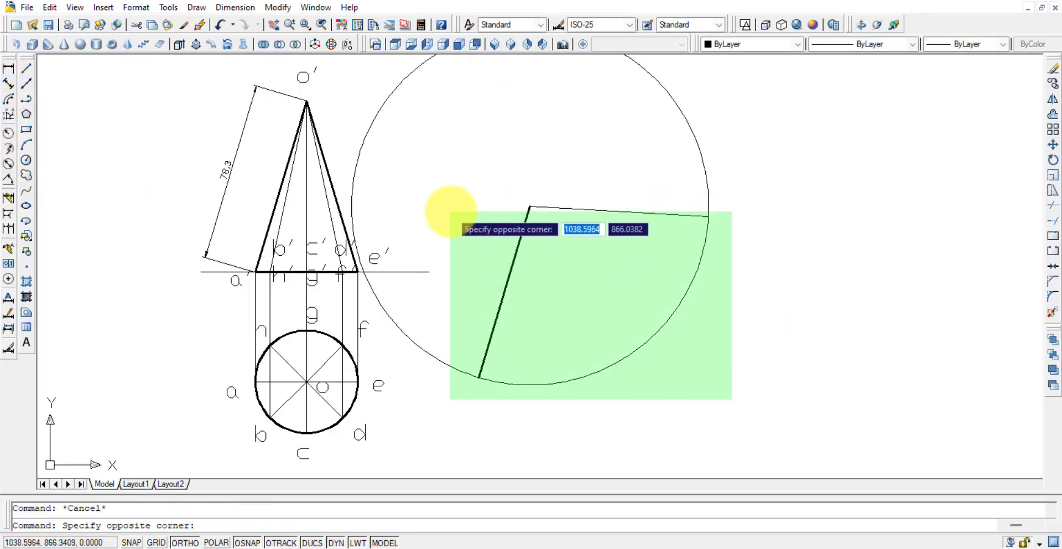
left_click(448, 208)
left_click(1052, 205)
left_click(683, 135)
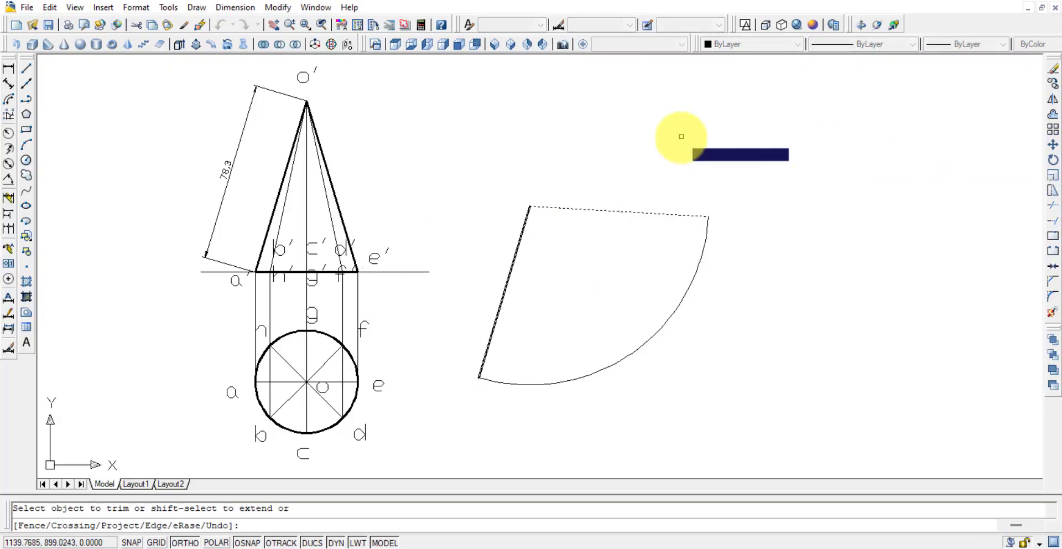
Set the lineweight of the sector's thick slant edge to ByLayer.
key("Escape")
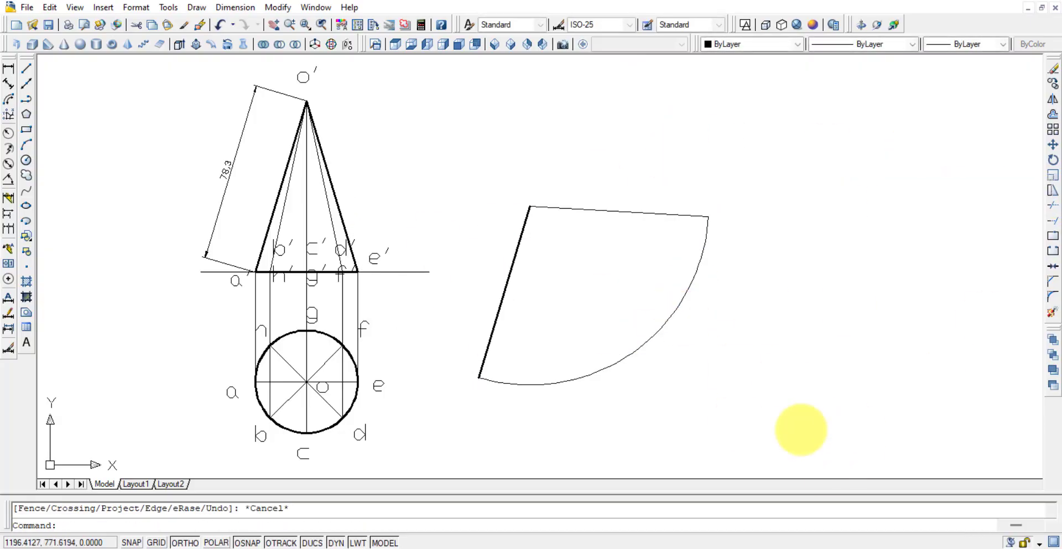
left_click(527, 247)
left_click(503, 254)
left_click(968, 49)
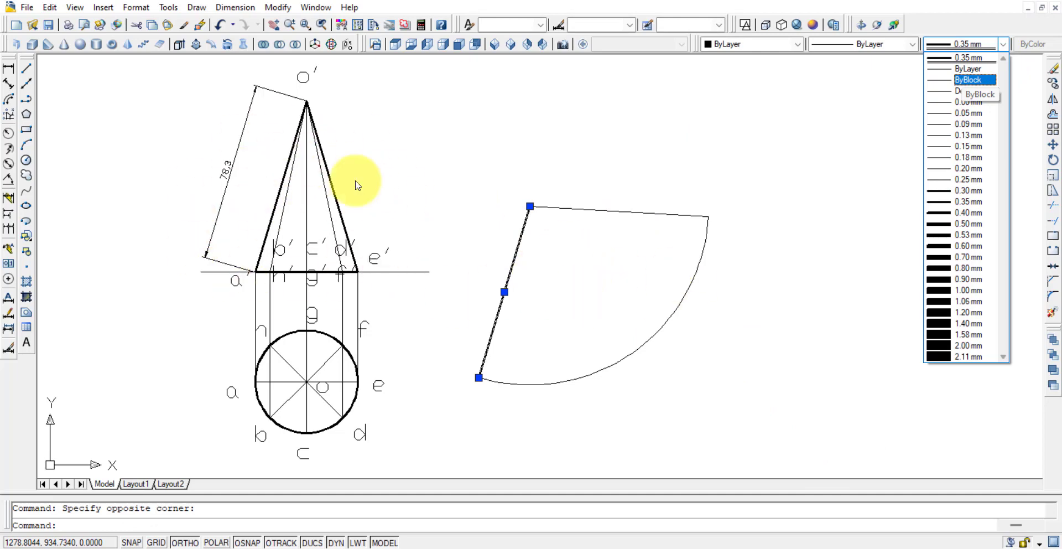
left_click(957, 71)
Divide the sector arc into 8 equal segments and set the point style to a circle with a cross.
left_click(576, 377)
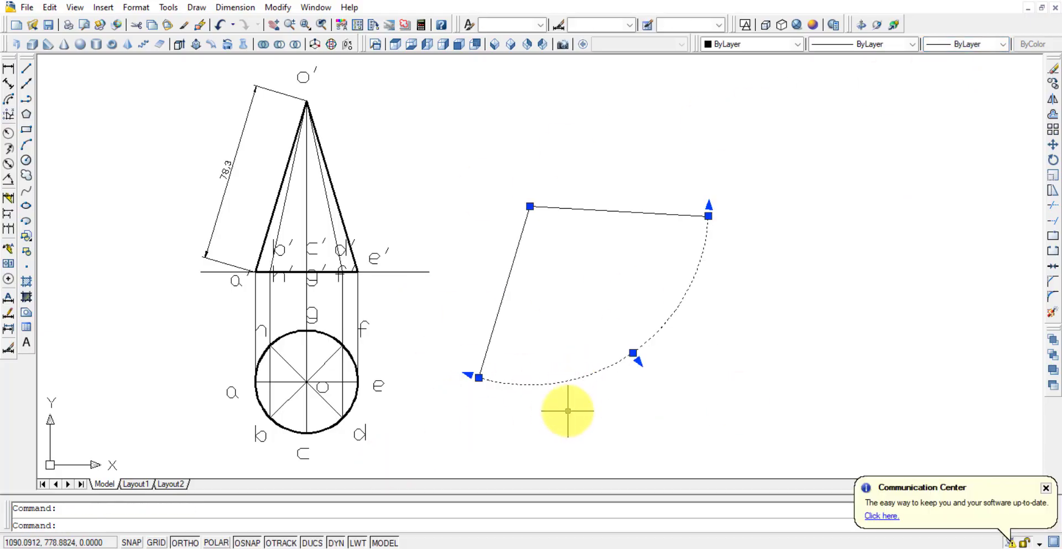
key("Return")
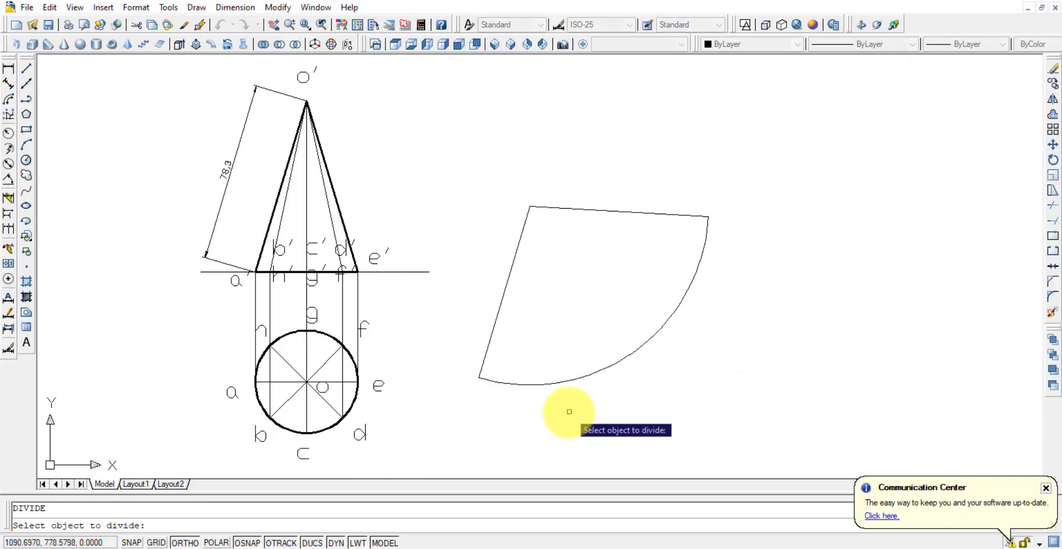
left_click(575, 377)
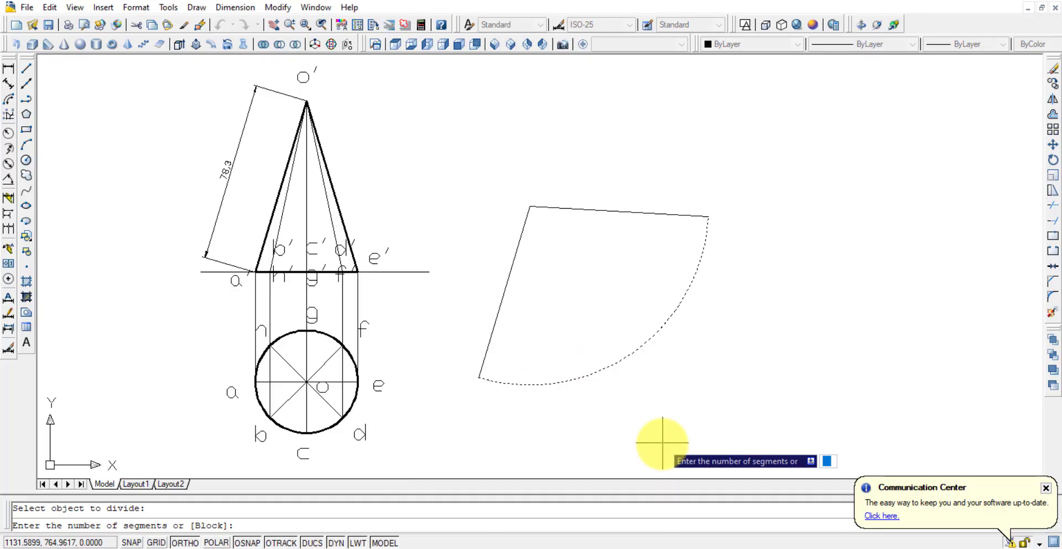
key("Return")
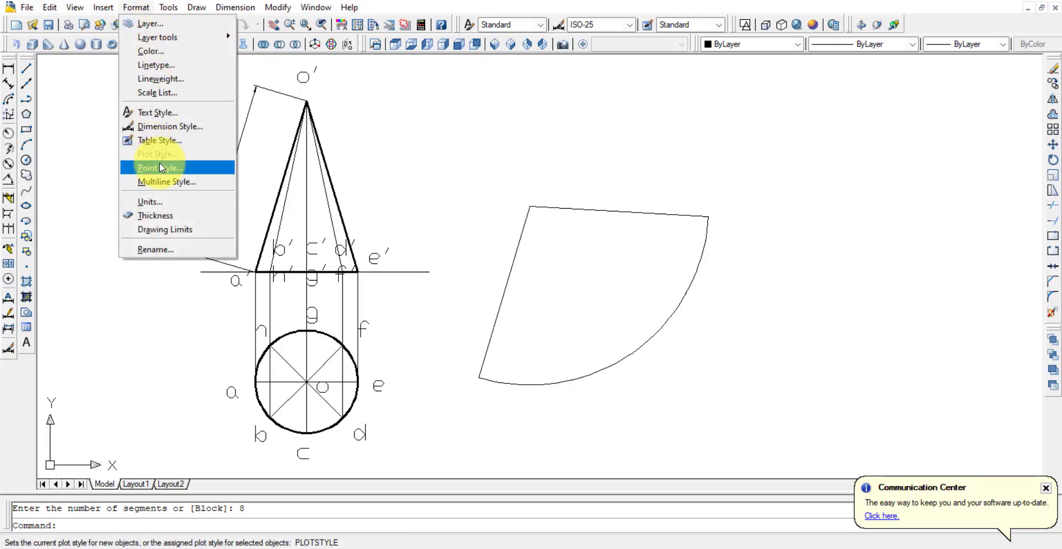
left_click(159, 166)
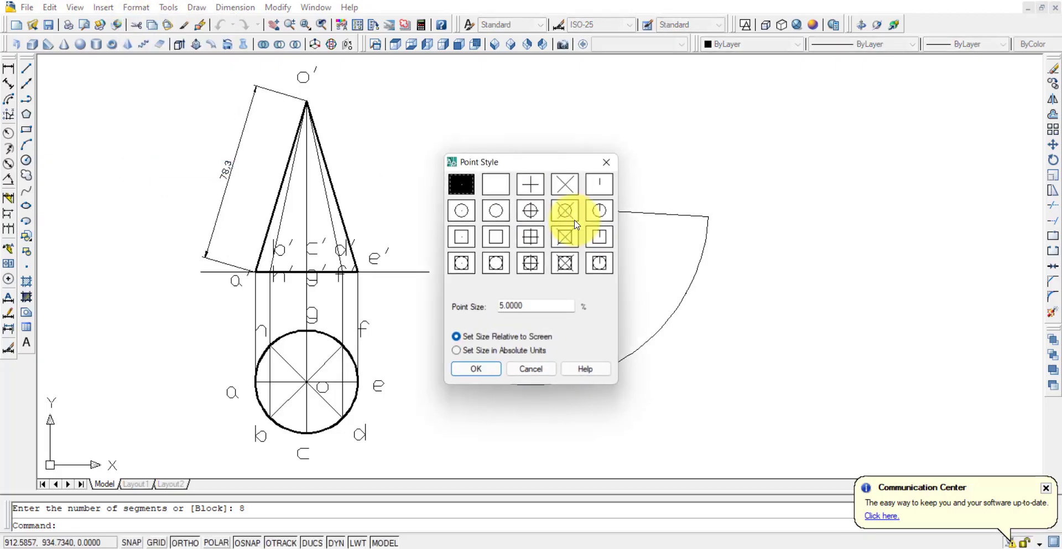
left_click(487, 372)
Draw radial lines from the sector's apex to the first three division points, starting beside the left slant edge.
left_click(26, 68)
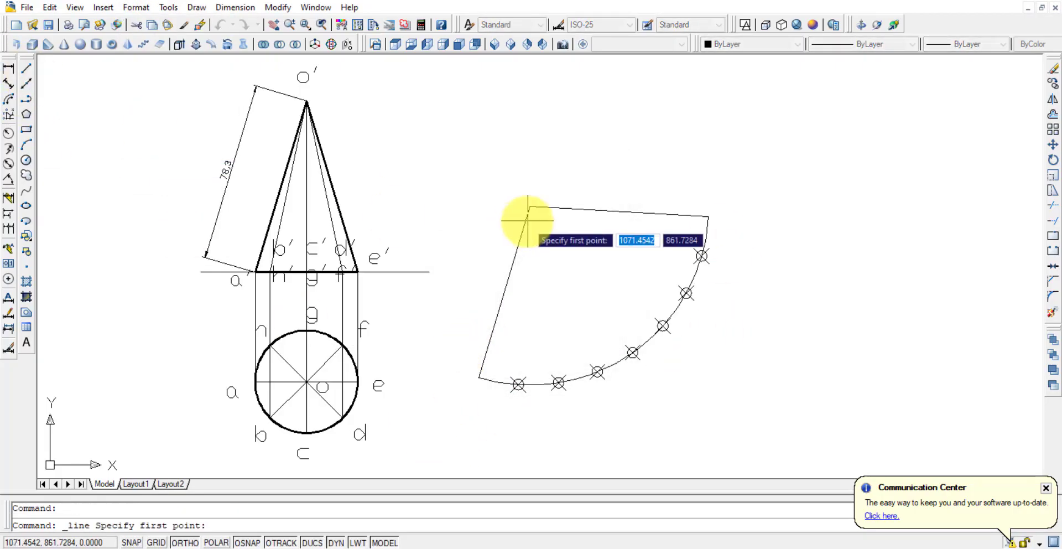
left_click(530, 206)
left_click(519, 383)
key("Return")
key("Return")
left_click(559, 376)
left_click(529, 207)
left_click(597, 372)
key("Return")
Draw radial lines from the sector's apex to the remaining four division points on the arc.
key("Return")
left_click(633, 352)
left_click(530, 207)
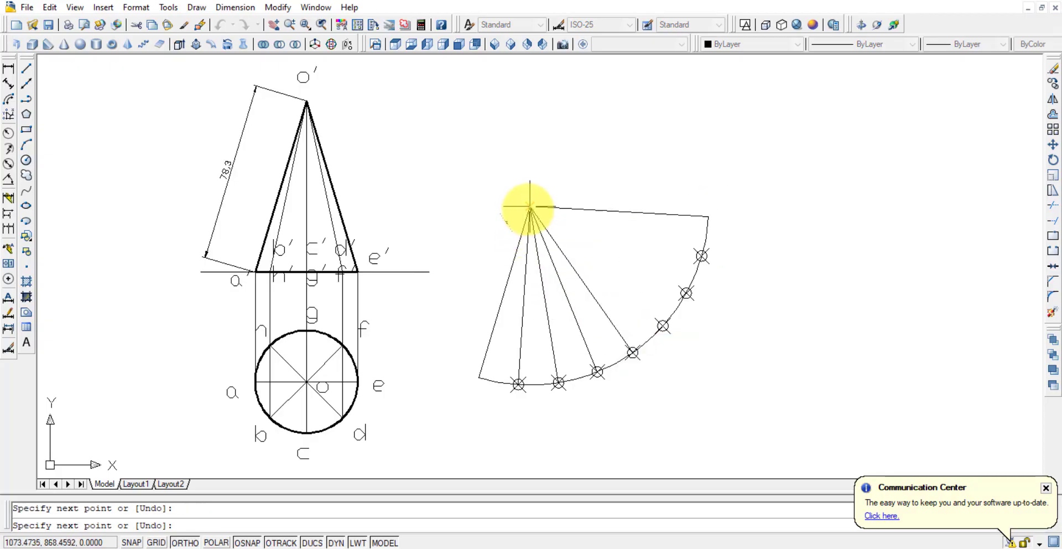
left_click(663, 326)
key("Return")
key("Return")
left_click(686, 293)
left_click(529, 207)
left_click(701, 256)
key("Return")
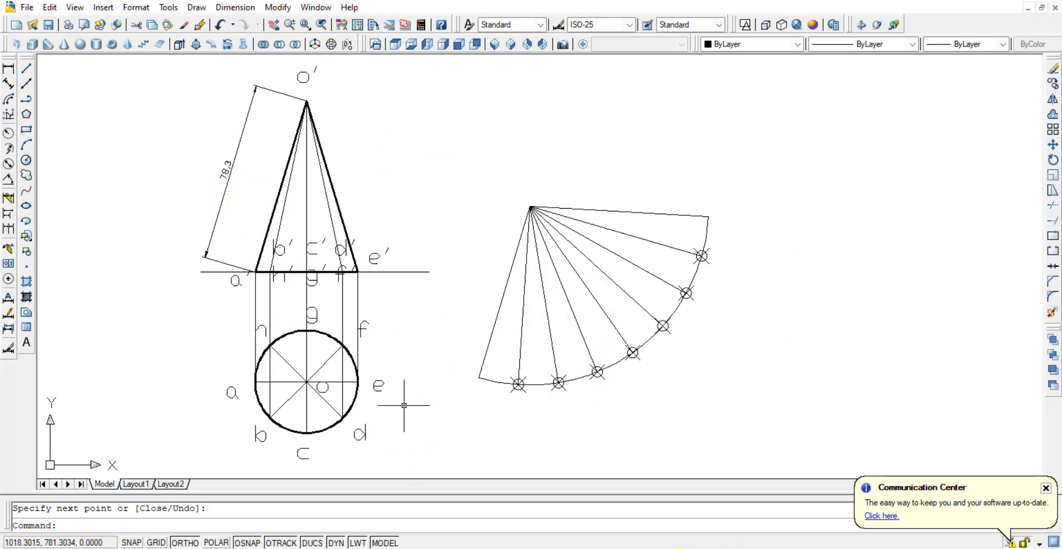
Switch to the reference image in Photos, examine the cone's radial line development, and return to the drawing.
key("alt+Tab")
scroll(495, 360, "up", 3)
left_click_drag(631, 250, 574, 289)
left_click(588, 427)
key("alt+Tab")
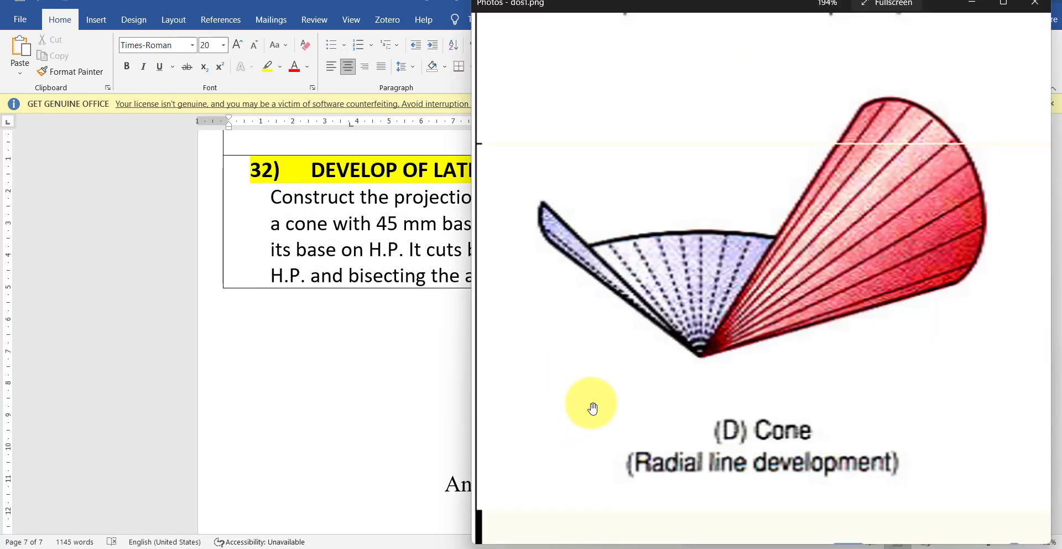
key("alt+Tab")
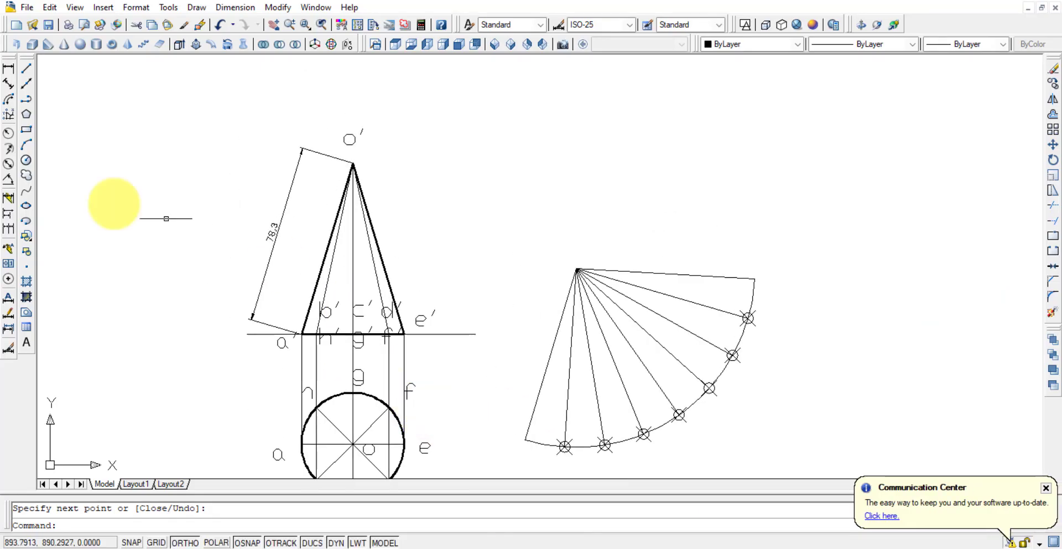
Draw a horizontal line from the right end of the XY reference line to beyond the development sector.
left_click(26, 69)
left_click(475, 334)
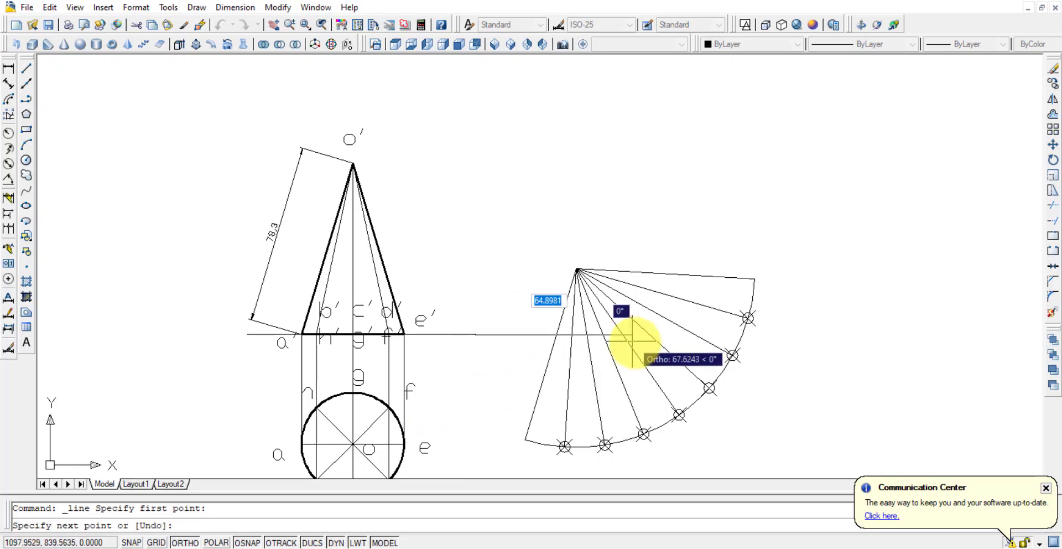
left_click(842, 329)
key("Escape")
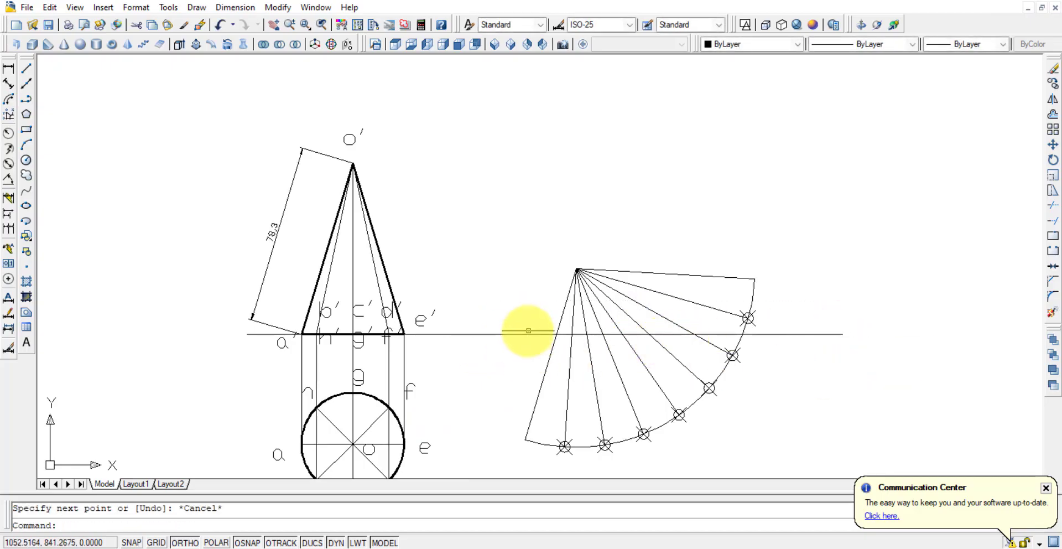
Rotate the new horizontal line by 30 degrees about its left endpoint.
left_click(523, 333)
left_click(1054, 160)
left_click(476, 333)
type("30")
key("Return")
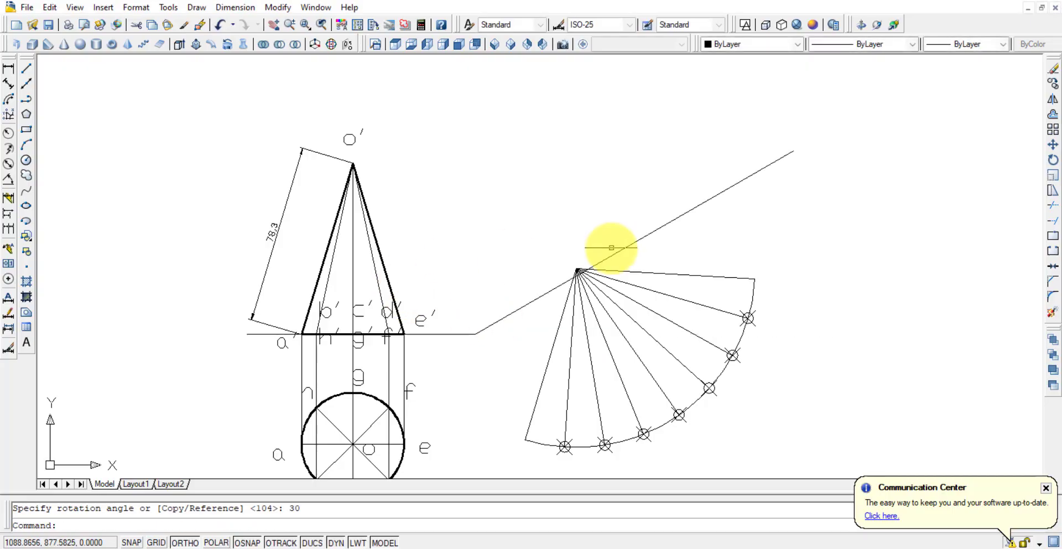
Move the inclined cutting line by its midpoint onto the midpoint of the cone's axis in the front view.
left_click(634, 243)
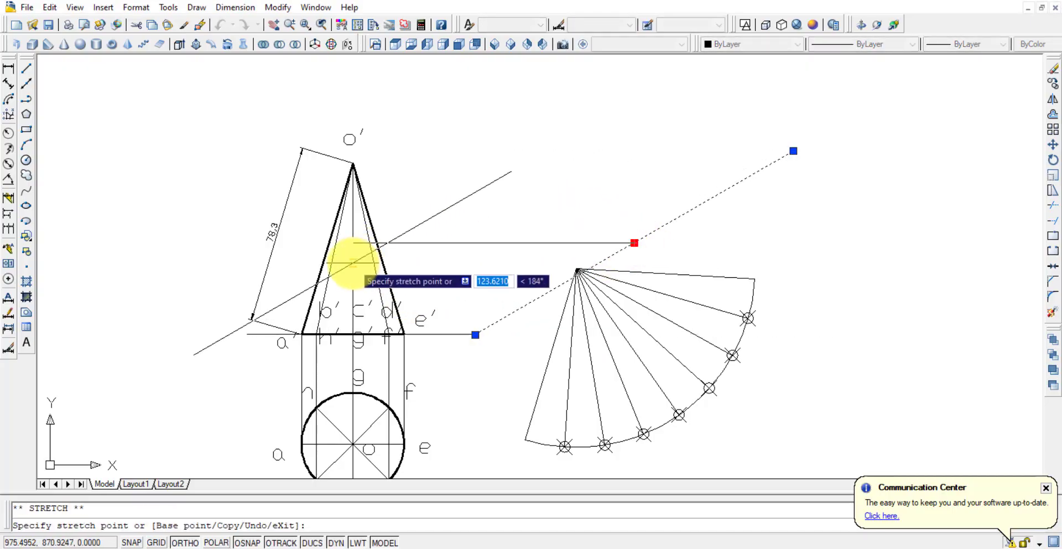
left_click(353, 247)
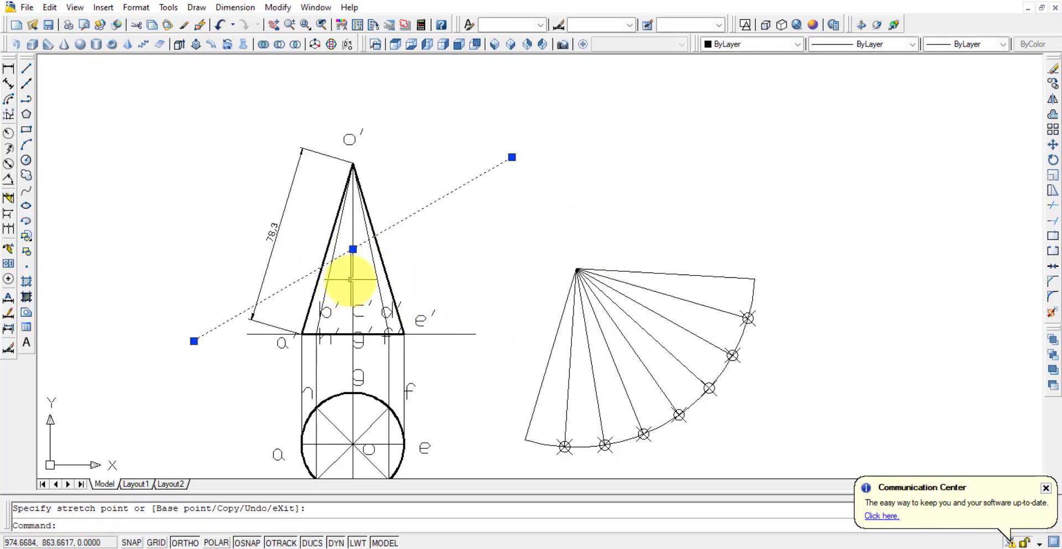
left_click(352, 256, "shift")
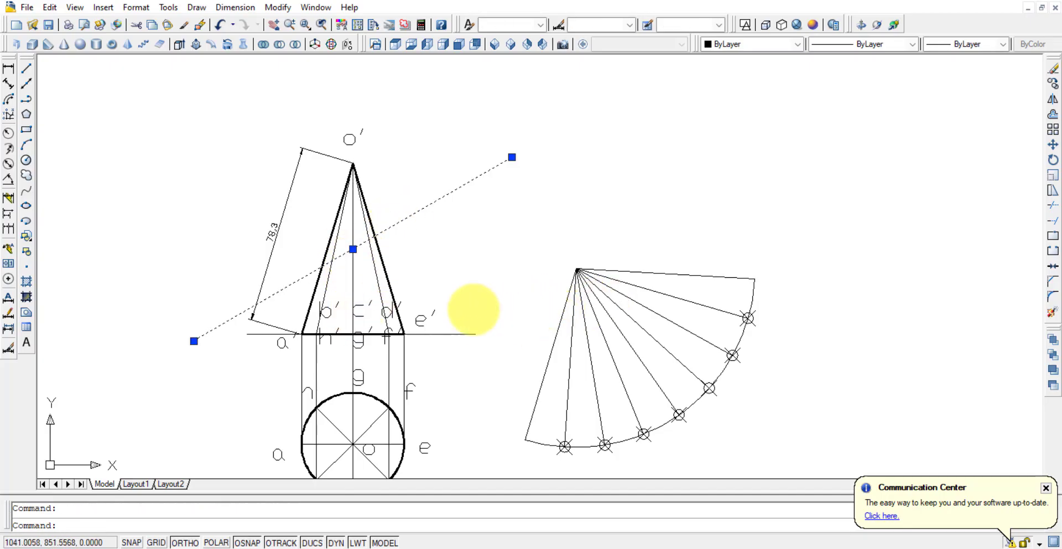
middle_click_drag(435, 291, 429, 239)
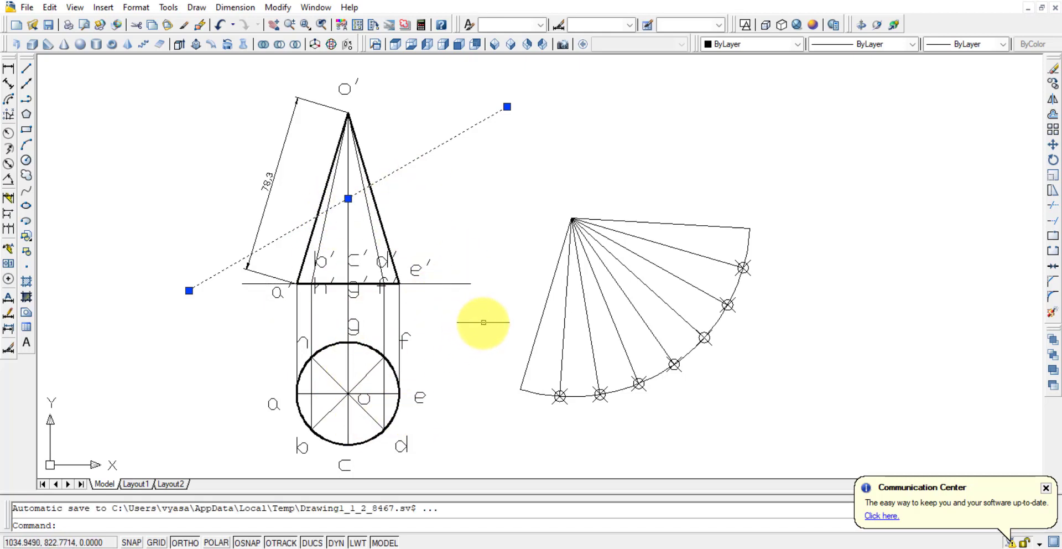
Place points where the cutting line crosses the left slant edge and generator o'b', replacing the misplaced second point.
key("Return")
left_click(317, 216)
key("Return")
left_click(334, 206)
scroll(323, 223, "up", 3)
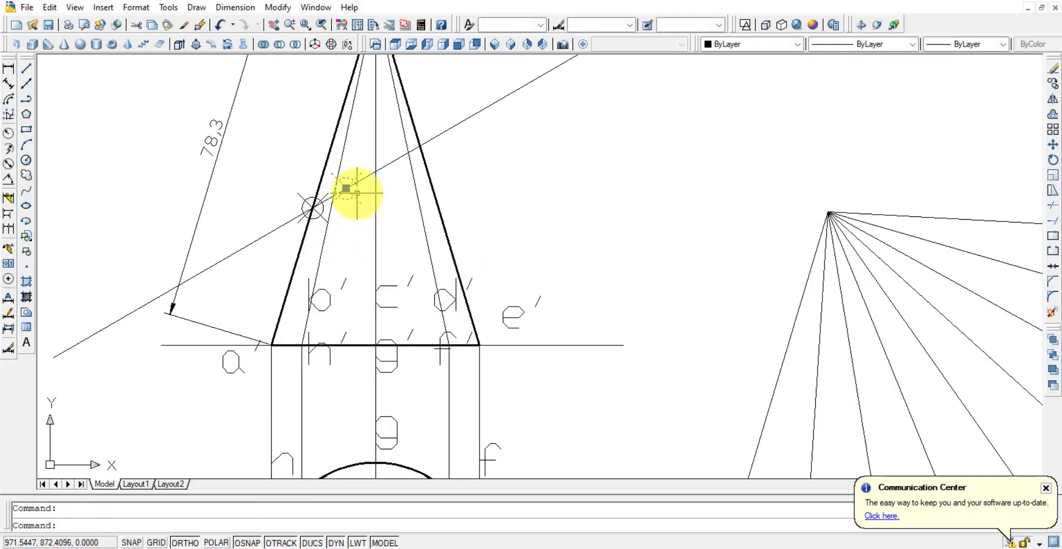
key("Delete")
type("po")
key("Return")
left_click(338, 198)
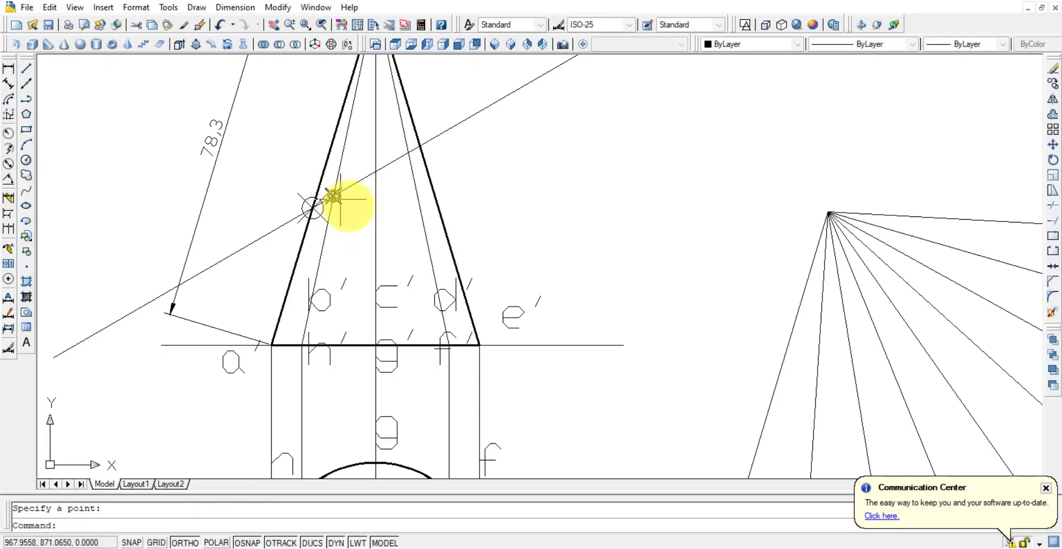
Place points where the cutting line crosses the cone's axis, generator o'd' and the right slant edge.
key("Return")
left_click(375, 172)
key("Return")
left_click(409, 152)
key("Return")
left_click(419, 146)
Copy the top view's label a and paste it beside the lower end of the sector's left slant edge.
scroll(562, 189, "down", 2)
scroll(554, 171, "down", 2)
scroll(523, 237, "up", 1)
scroll(348, 237, "up", 1)
scroll(355, 233, "up", 1)
scroll(354, 188, "down", 2)
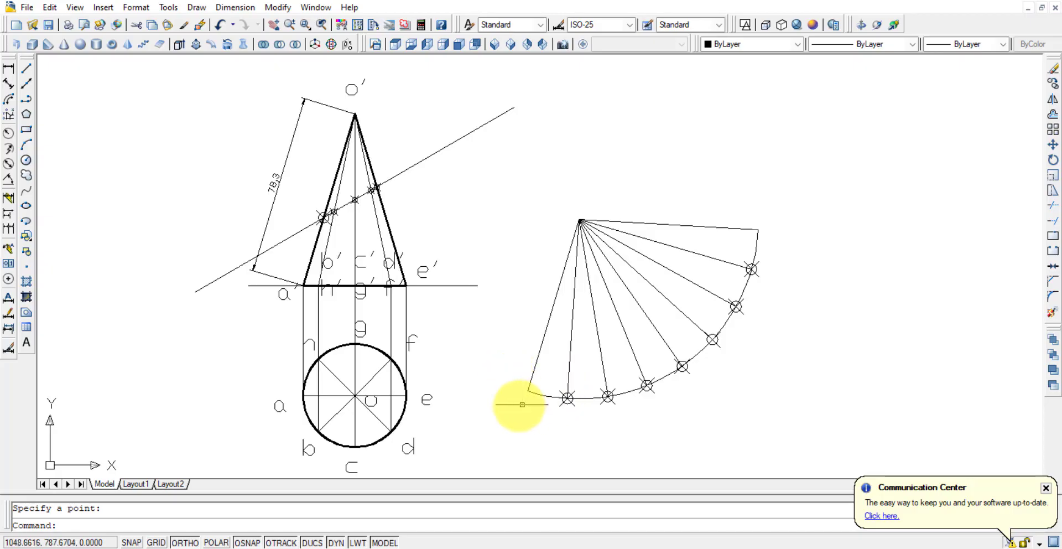
left_click(567, 398)
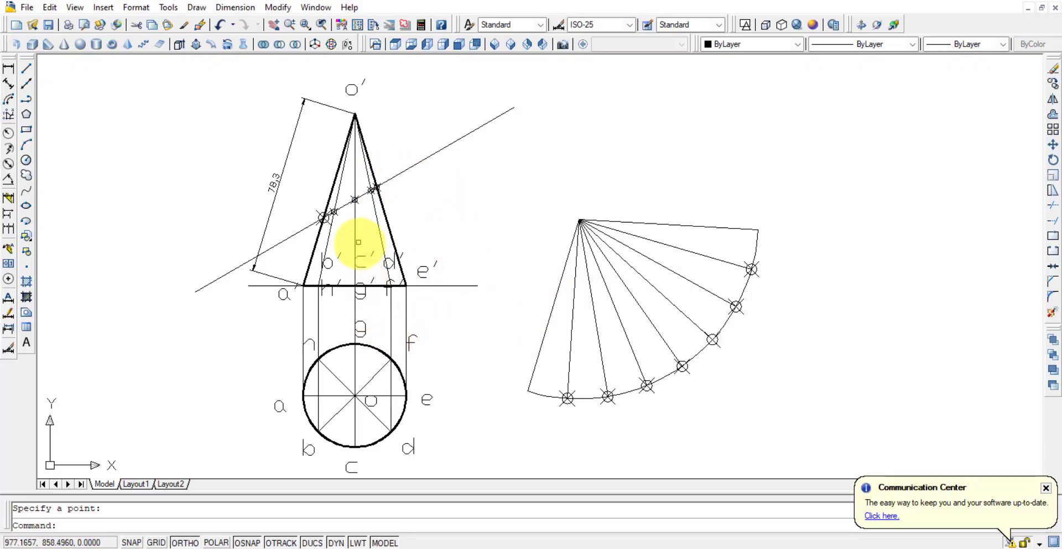
left_click(281, 406)
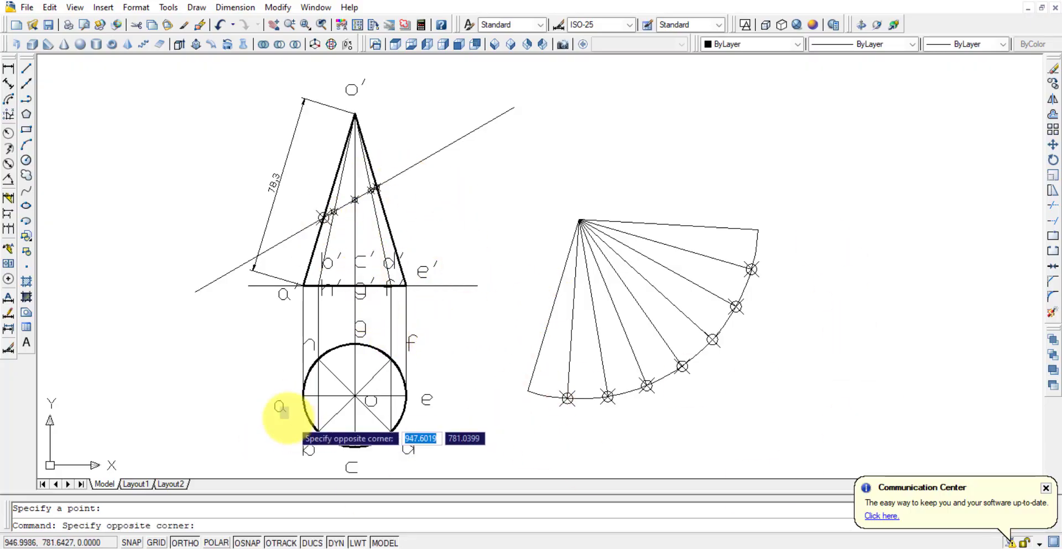
left_click(326, 439)
key("ctrl+c")
key("ctrl+v")
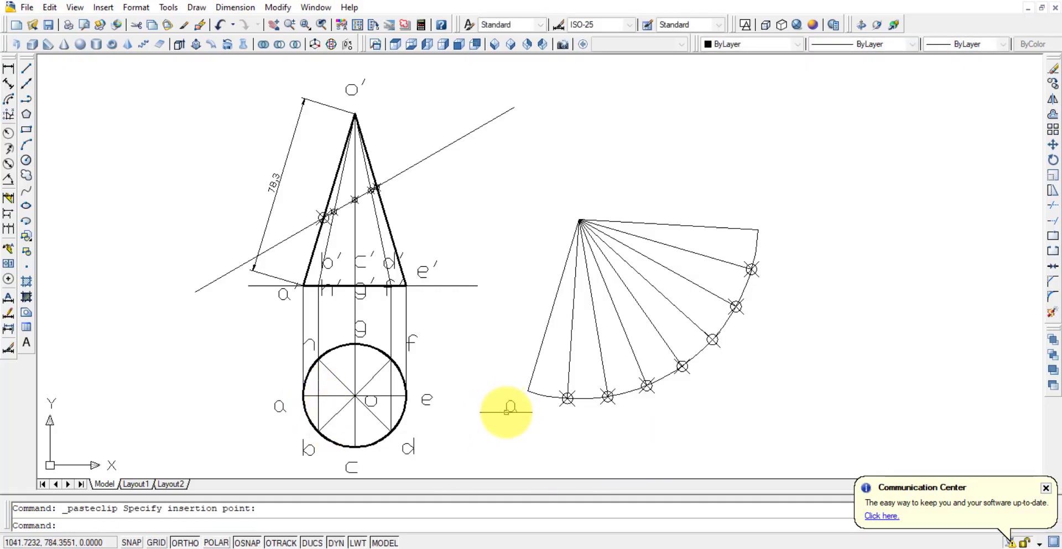
Change the pasted label at the start of the sector arc to a capital A.
double_click(513, 403)
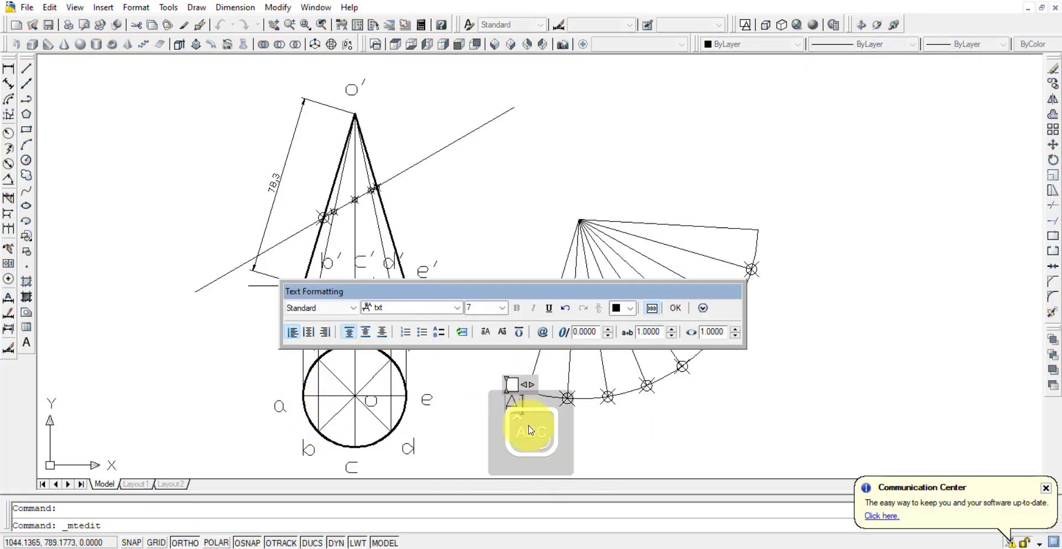
left_click(612, 439)
left_click(613, 423)
key("Escape")
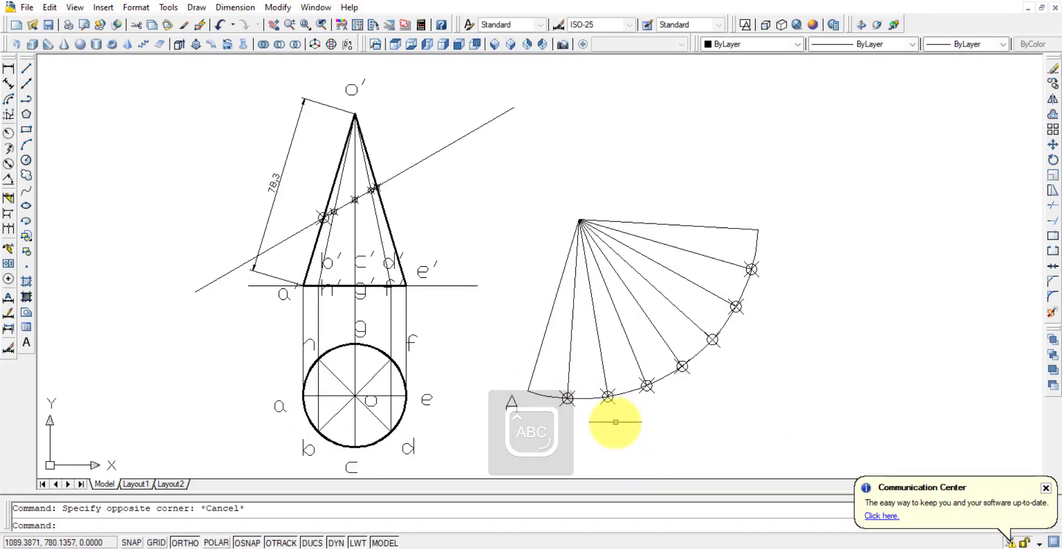
Copy the label A beside each of the seven arc division points and the far end of the arc.
left_click(1053, 115)
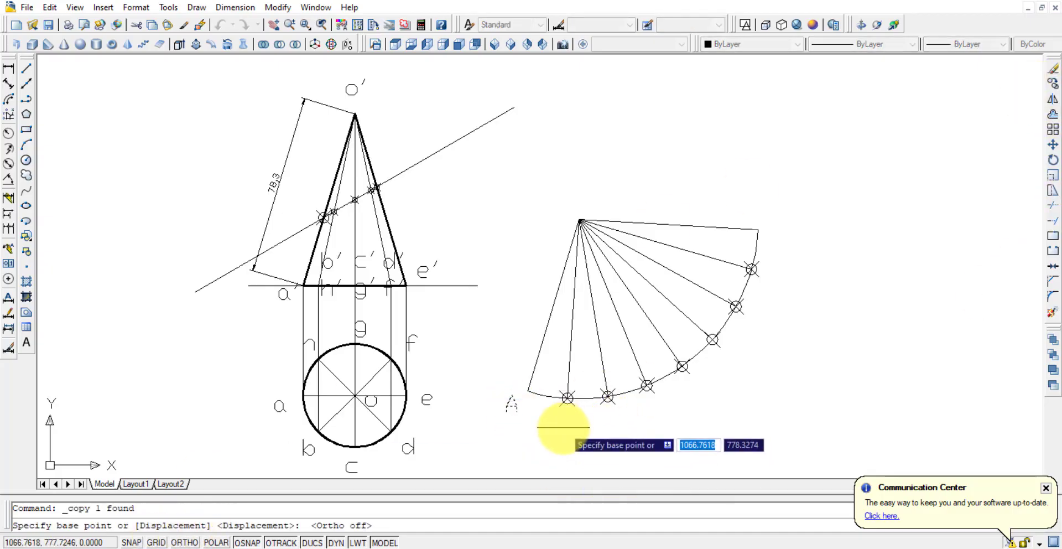
left_click(507, 412)
left_click(558, 436)
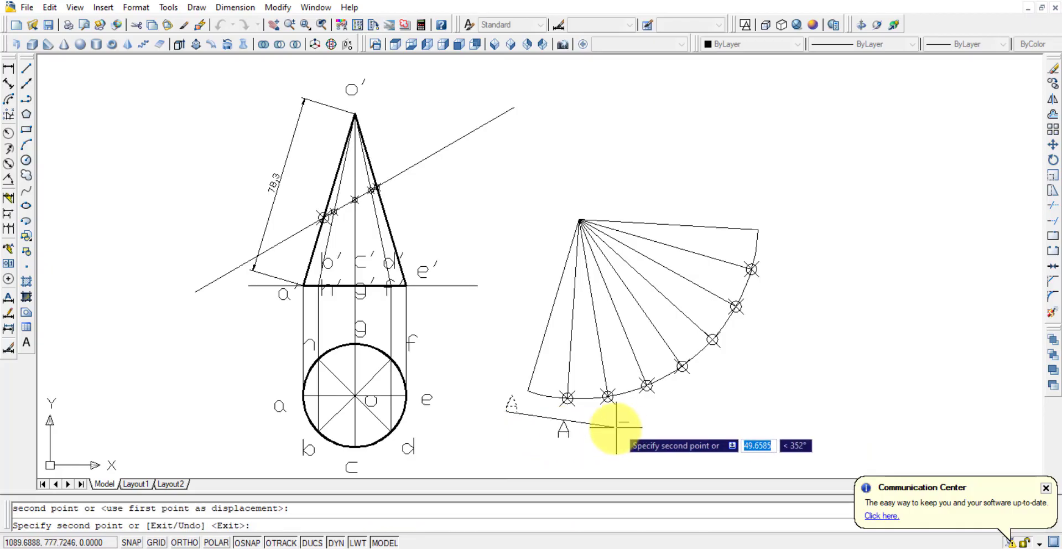
left_click(608, 433)
left_click(657, 418)
left_click(699, 393)
left_click(731, 363)
left_click(760, 329)
left_click(781, 288)
left_click(774, 232)
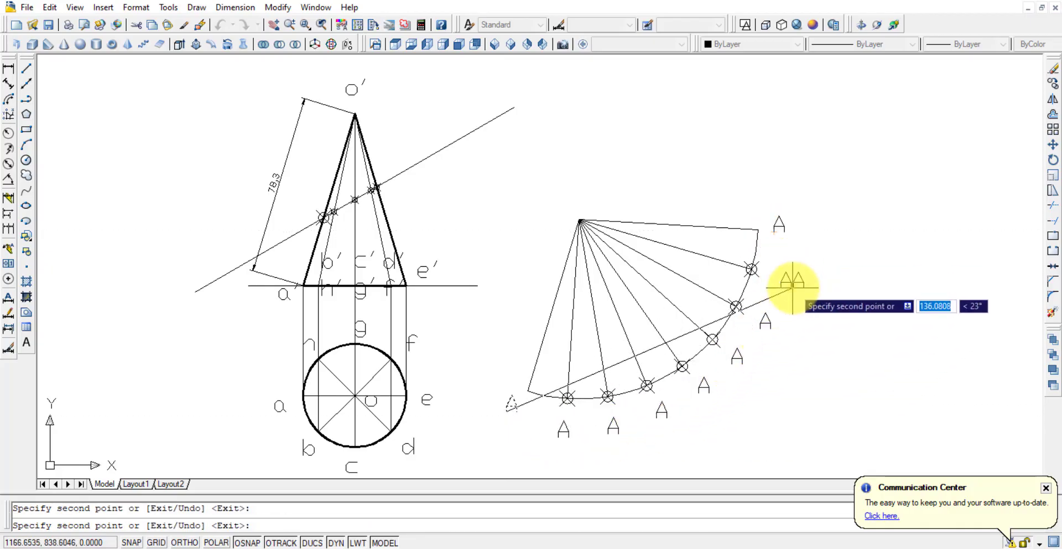
key("Escape")
Change the labels at the first three division points after A on the sector arc to B, C and D.
double_click(564, 429)
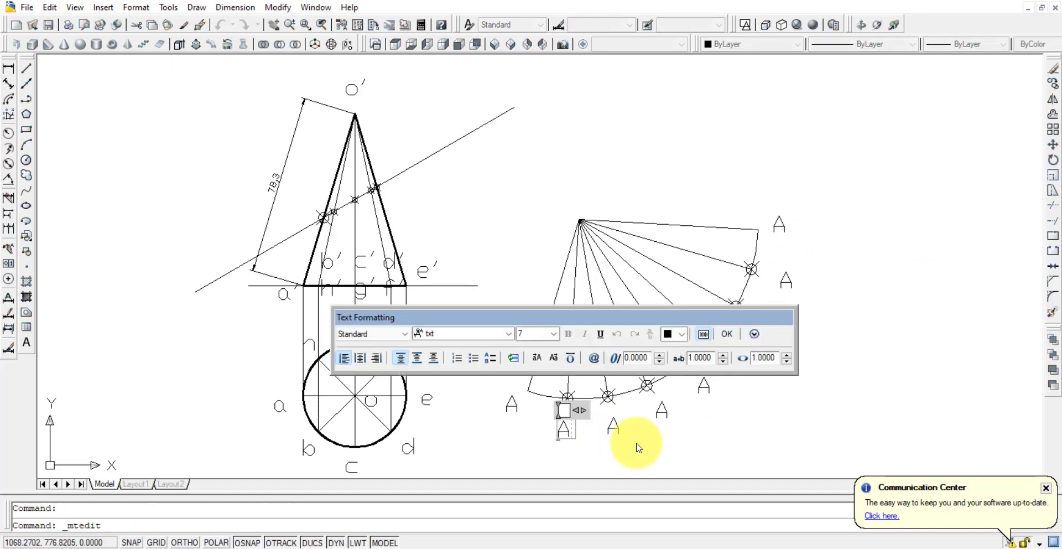
left_click(639, 447)
double_click(619, 427)
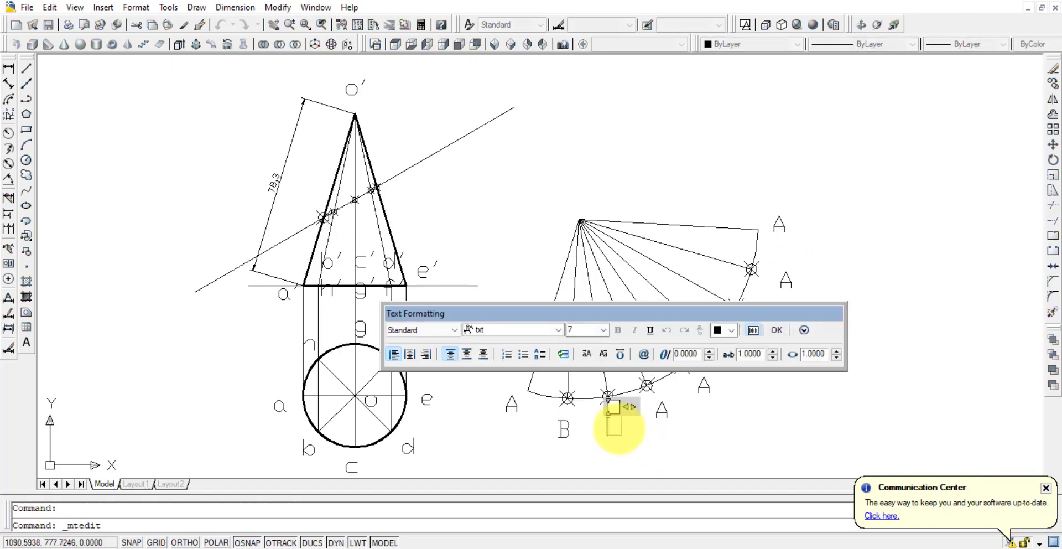
type("C")
left_click(667, 407)
double_click(667, 407)
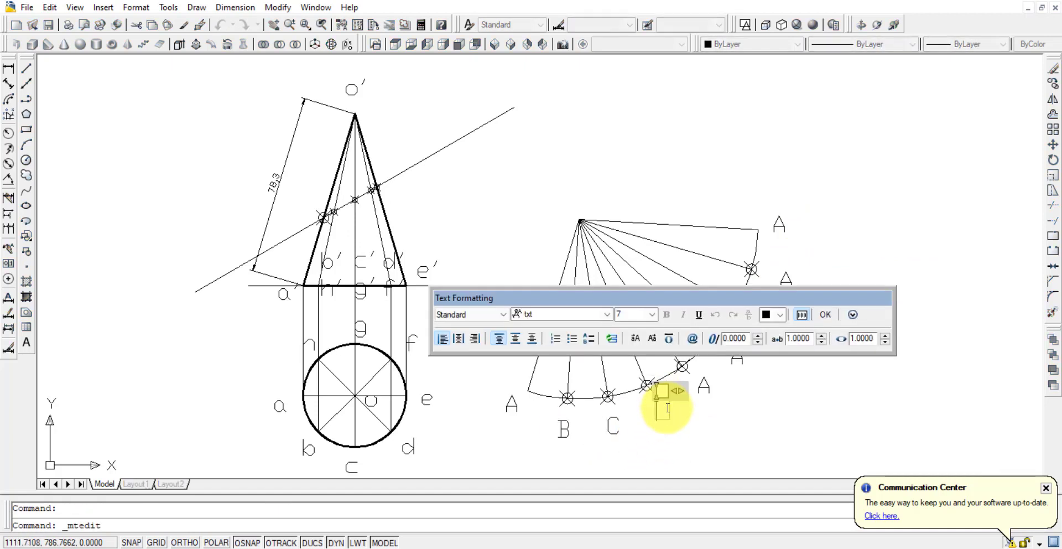
type("D")
left_click(699, 439)
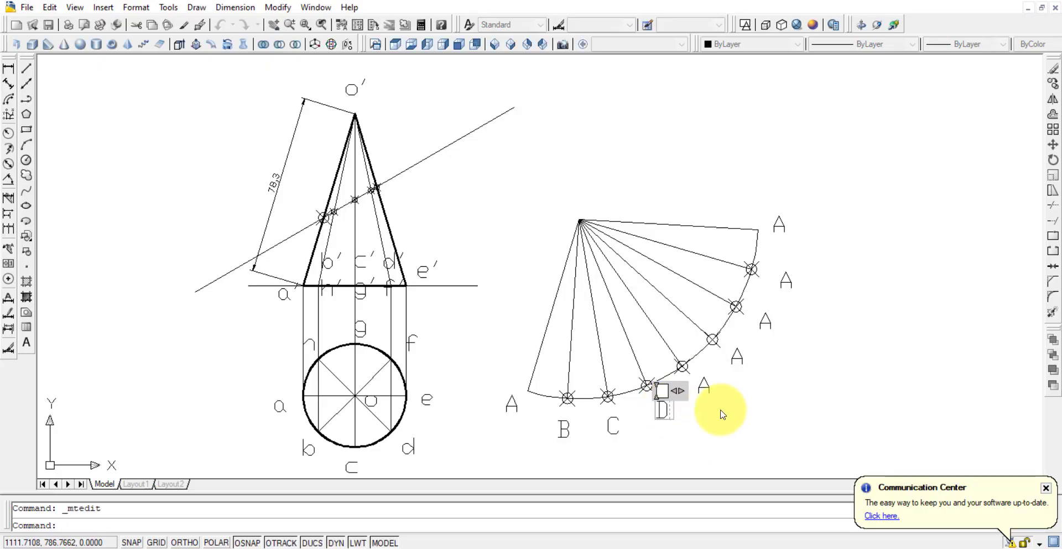
Relabel the remaining four division points along the sector arc as E, F, G and H.
double_click(703, 387)
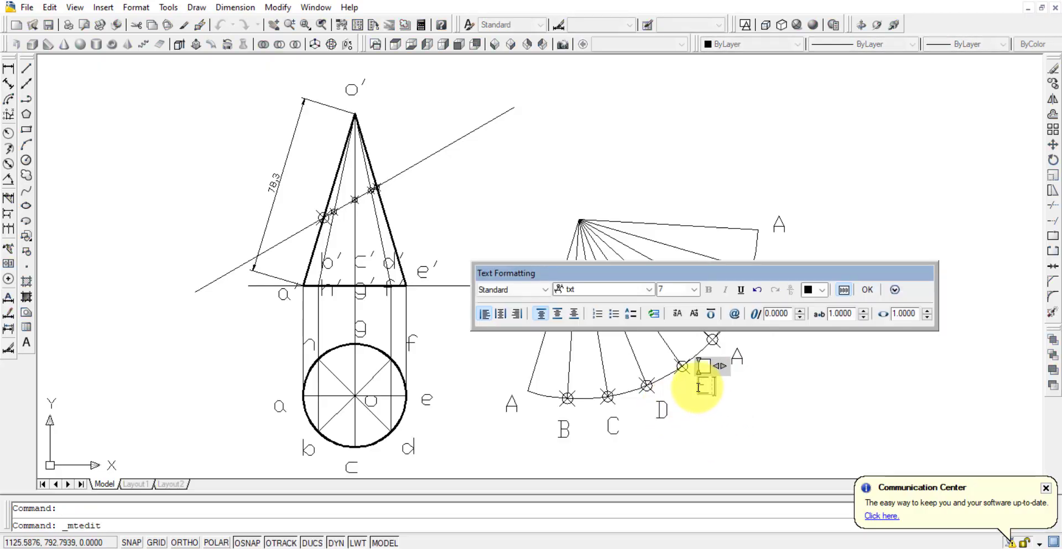
type("E")
left_click(727, 357)
double_click(734, 355)
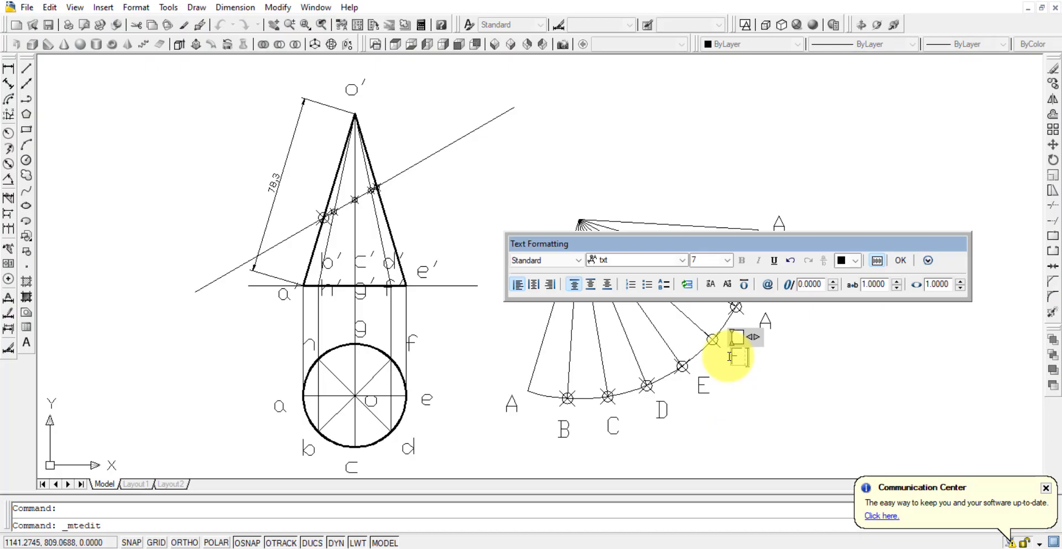
type("F")
left_click(772, 336)
double_click(766, 321)
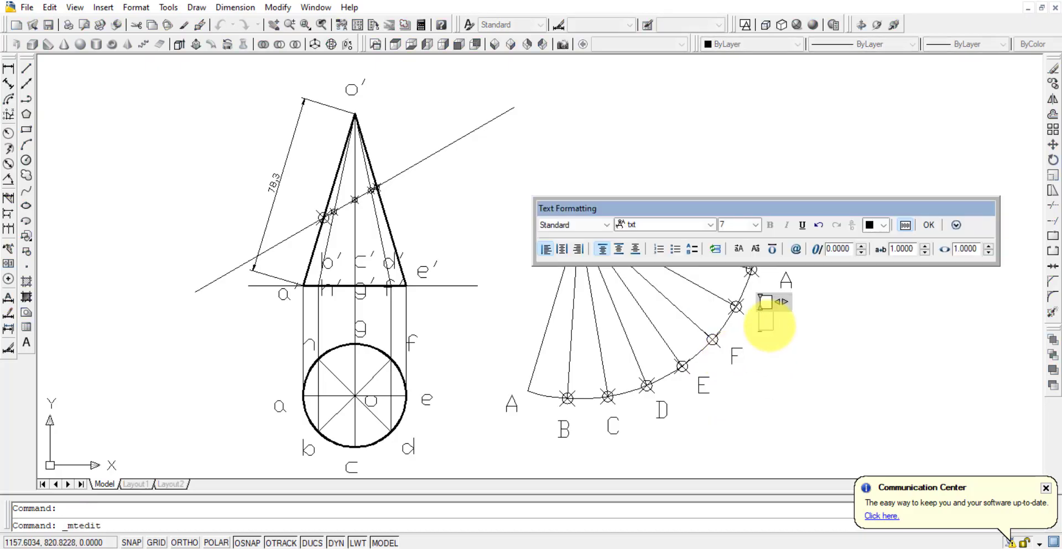
type("G")
left_click(799, 332)
double_click(785, 274)
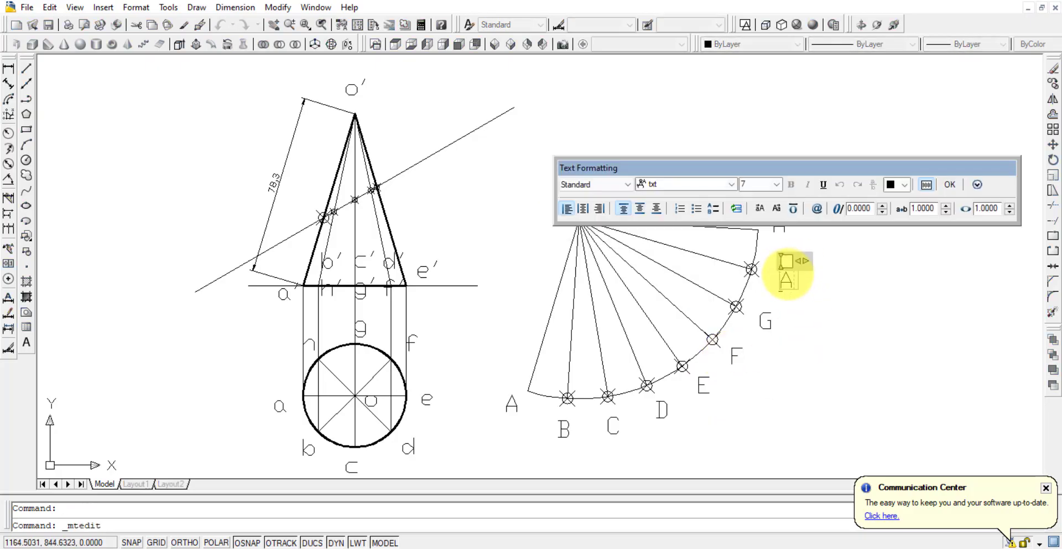
left_click(798, 303)
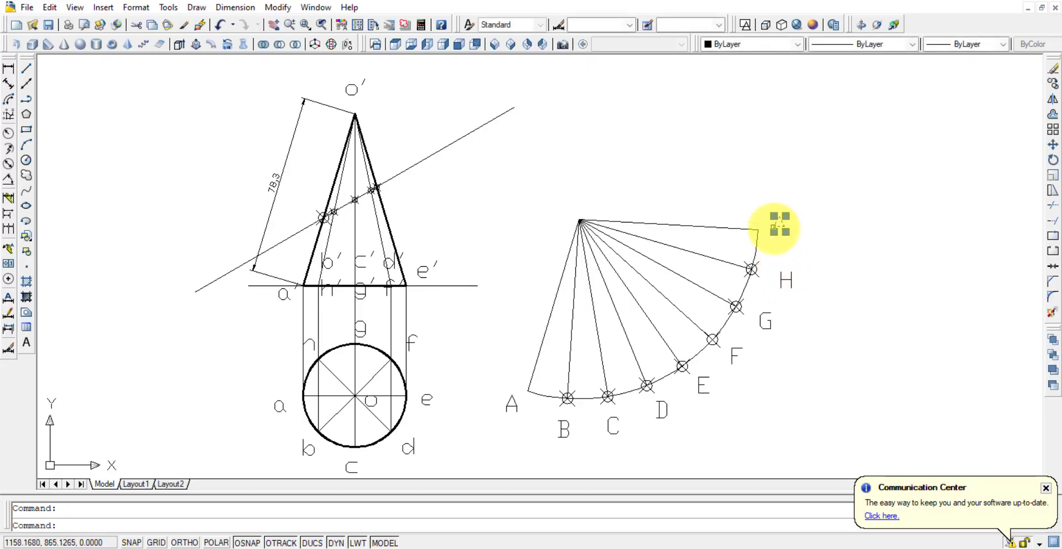
Paste a copy of the label above the apex of the sector and change it to O.
key("ctrl+v")
left_click(570, 194)
double_click(574, 200)
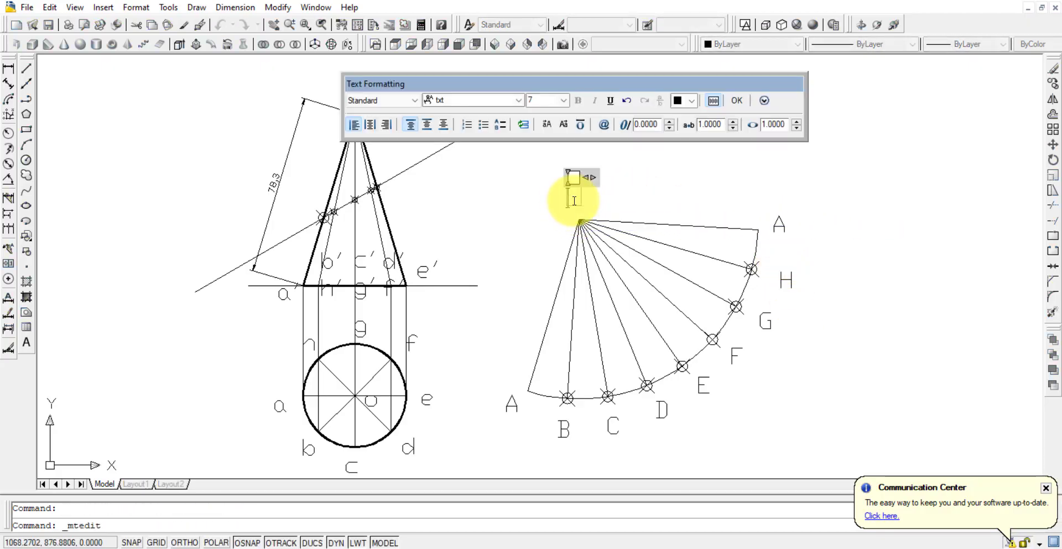
left_click(699, 289)
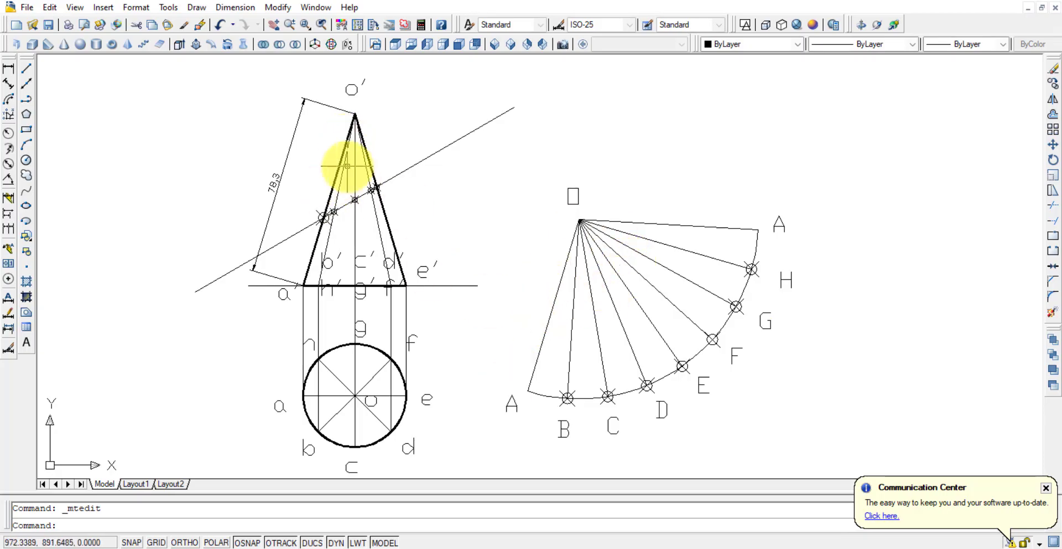
Try an aligned dimension from the cone's apex to the cutting point on the left slant edge, then delete it.
left_click(26, 160)
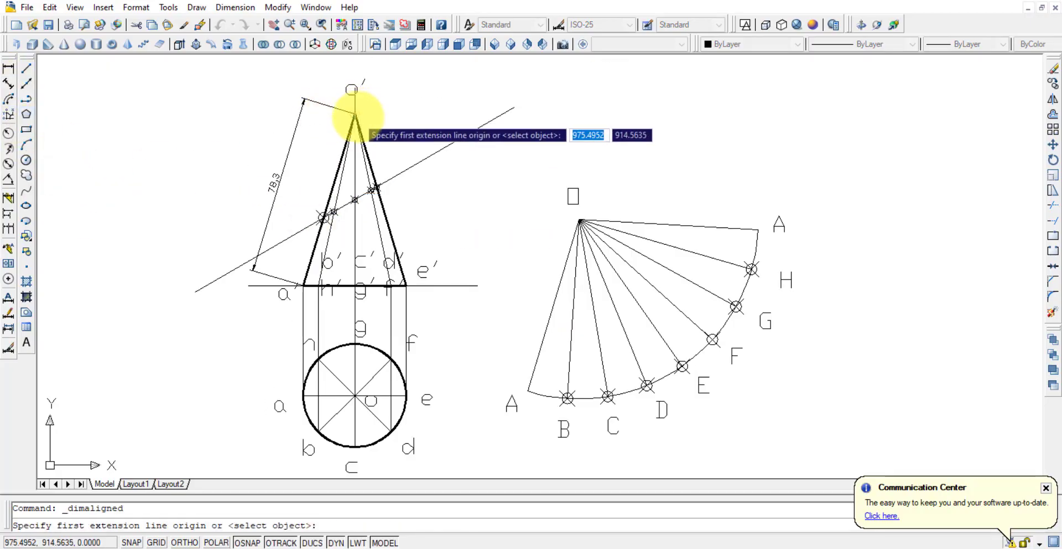
left_click(354, 114)
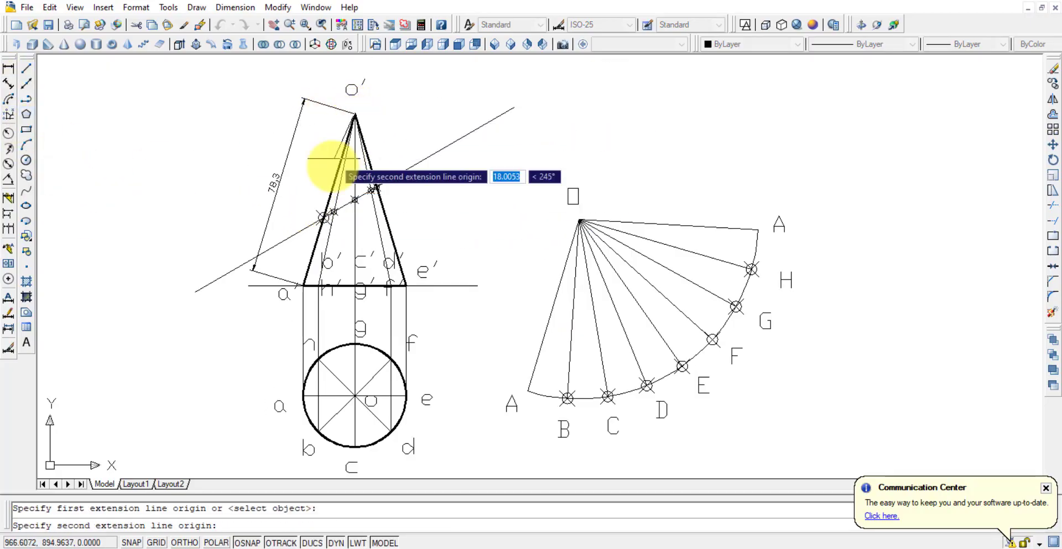
left_click(323, 217)
left_click(301, 202)
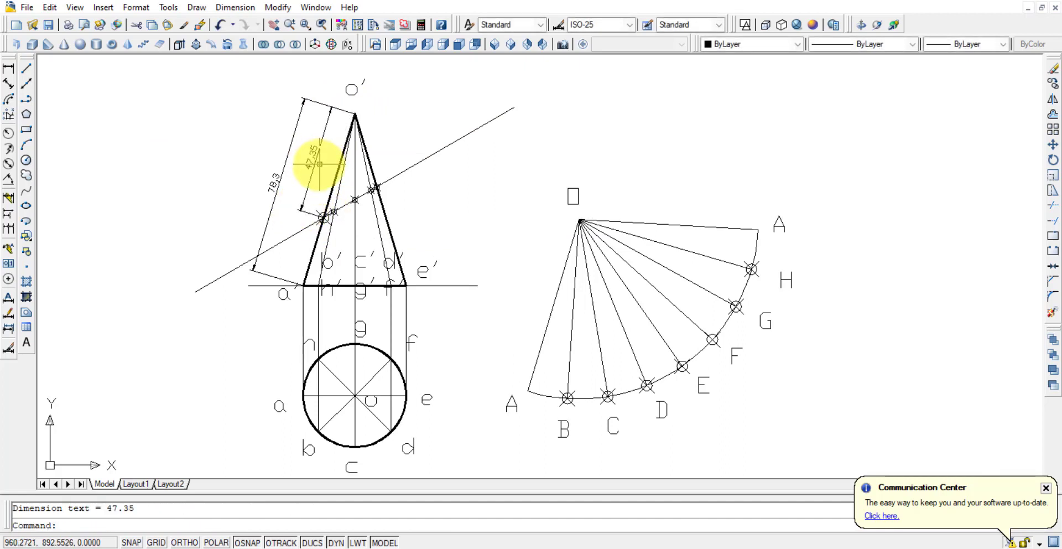
left_click(304, 182)
key("Delete")
Delete the 78.3 dimension of the cone's left slant edge.
left_click(304, 171)
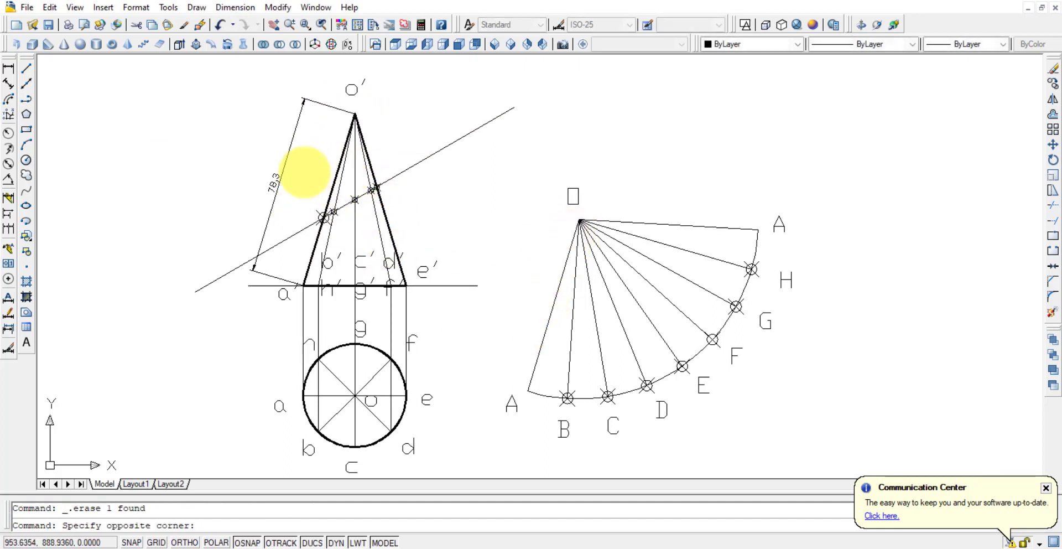
left_click(278, 161)
key("Delete")
Draw a circle centred on the cone's apex through the left slant edge's cutting point and move its centre to the sector's apex O.
scroll(365, 207, "up", 2)
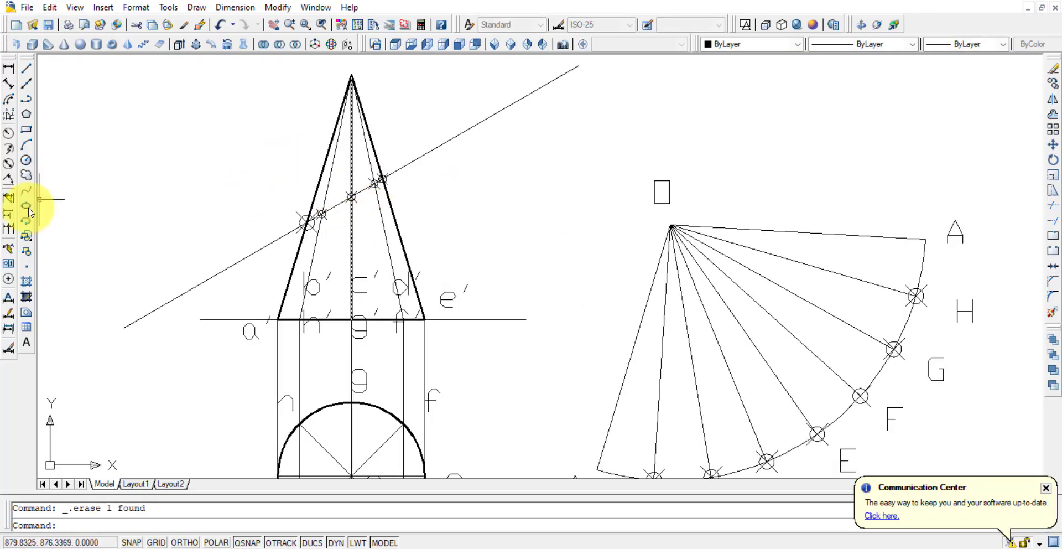
left_click(27, 162)
left_click(352, 75)
left_click(307, 220)
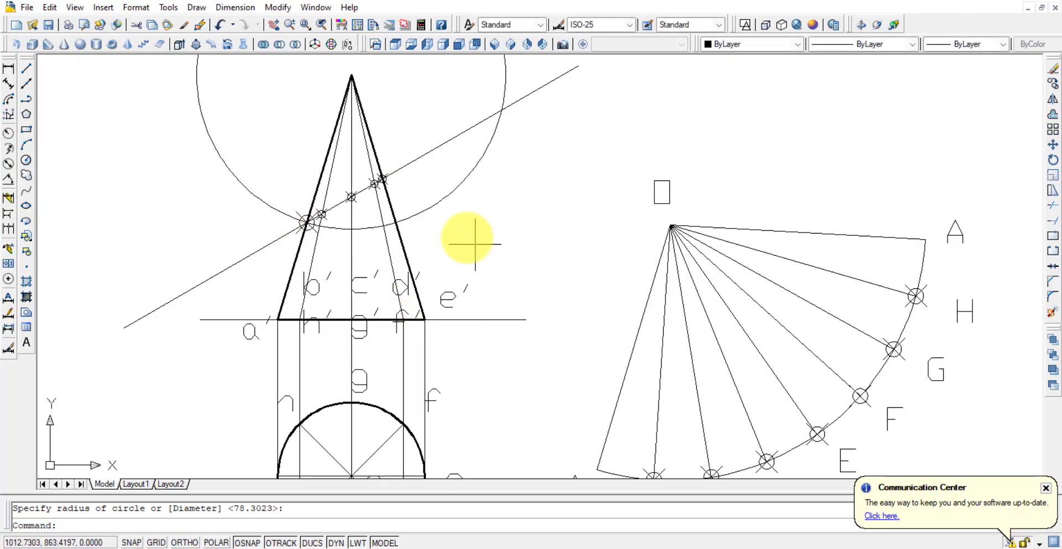
left_click(436, 210)
left_click(350, 74)
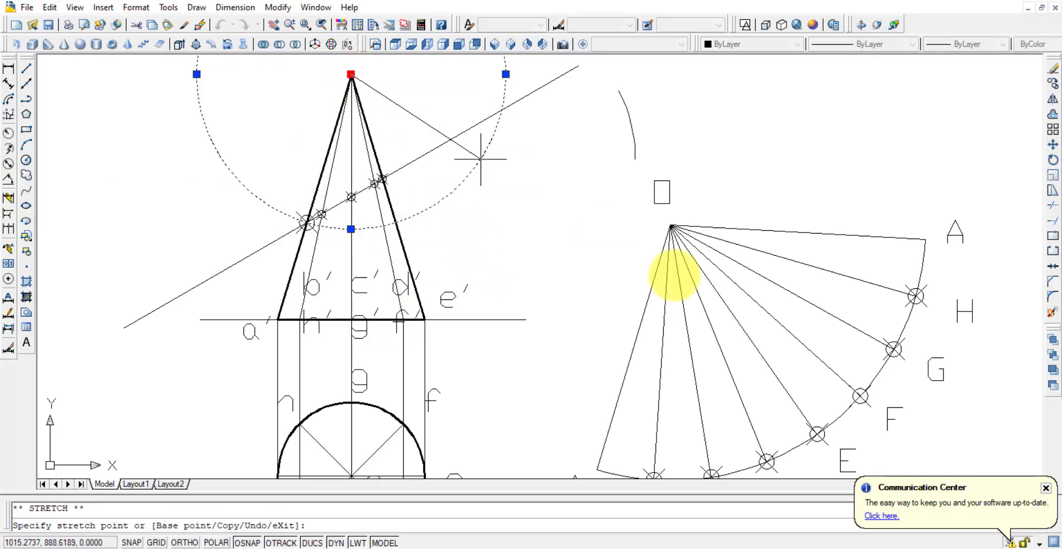
left_click(671, 226)
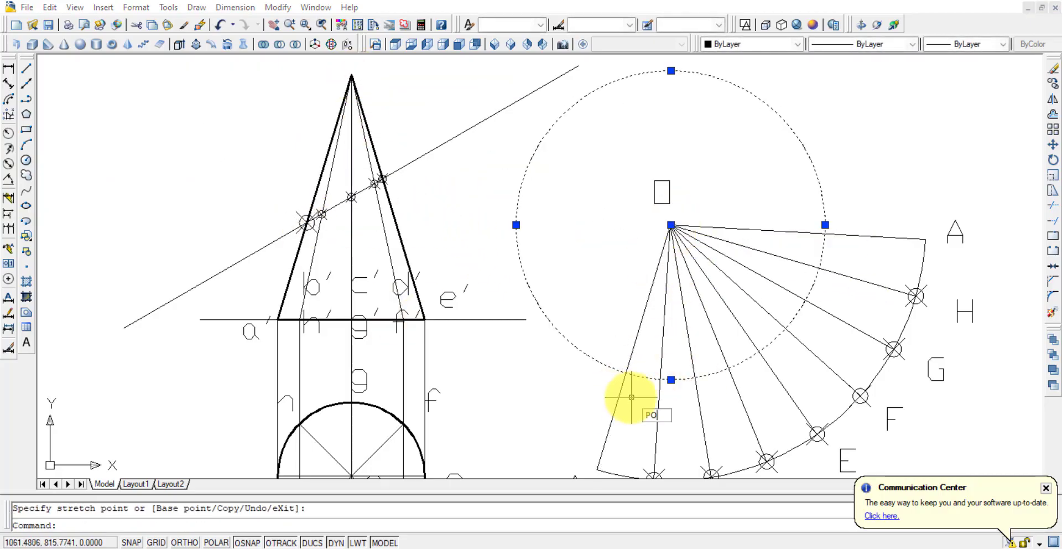
Place points where the circle crosses both OA edges of the development, and delete the circle.
type("PO")
key("Return")
left_click(626, 372)
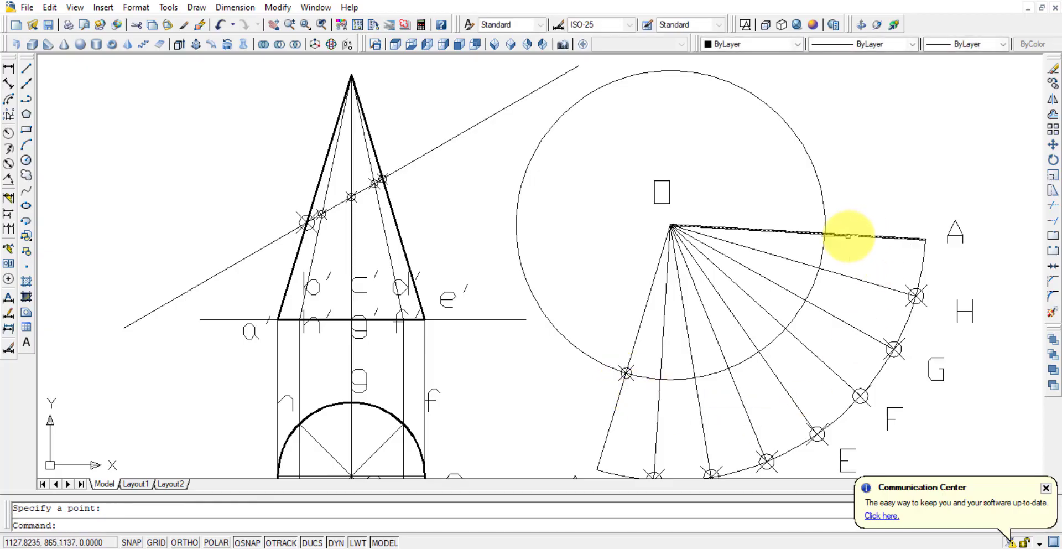
key("Return")
left_click(824, 233)
left_click(802, 151)
left_click(803, 149)
key("Delete")
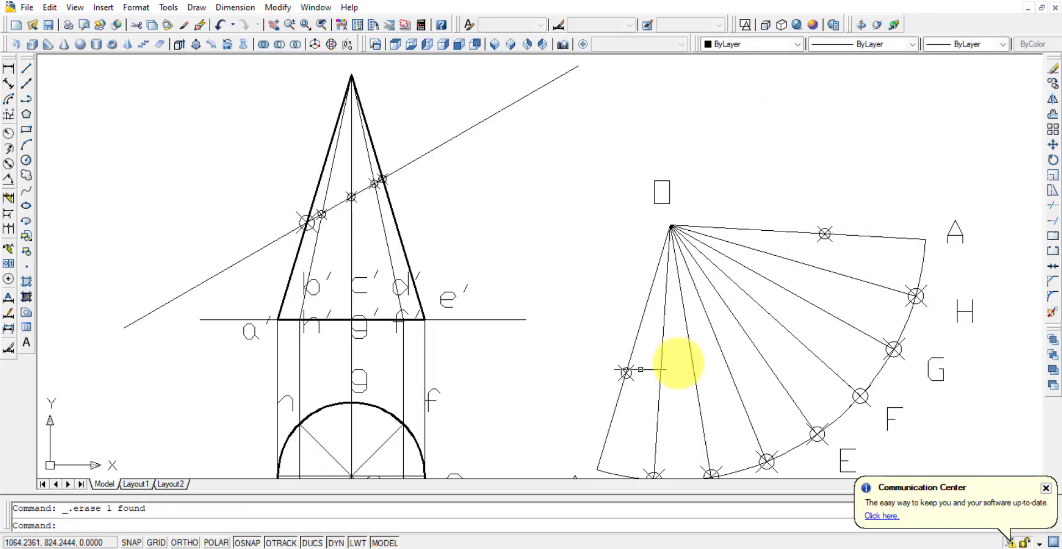
Draw a circle centred on the cone's apex through the cutting point on generator o'b' and move its centre to O.
middle_click_drag(687, 367, 684, 352)
left_click(25, 161)
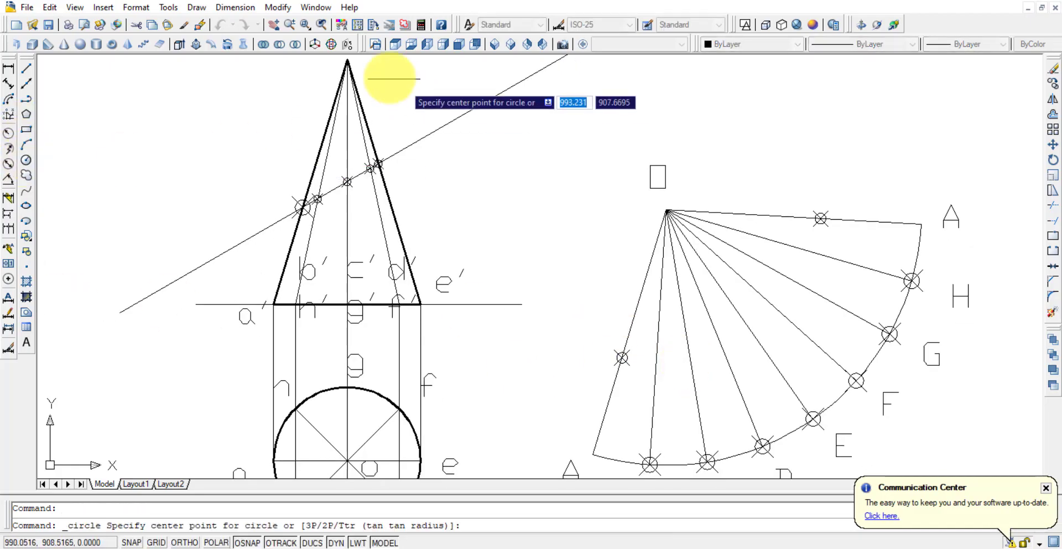
left_click(347, 60)
left_click(317, 198)
middle_click_drag(443, 237, 449, 276)
left_click(410, 224)
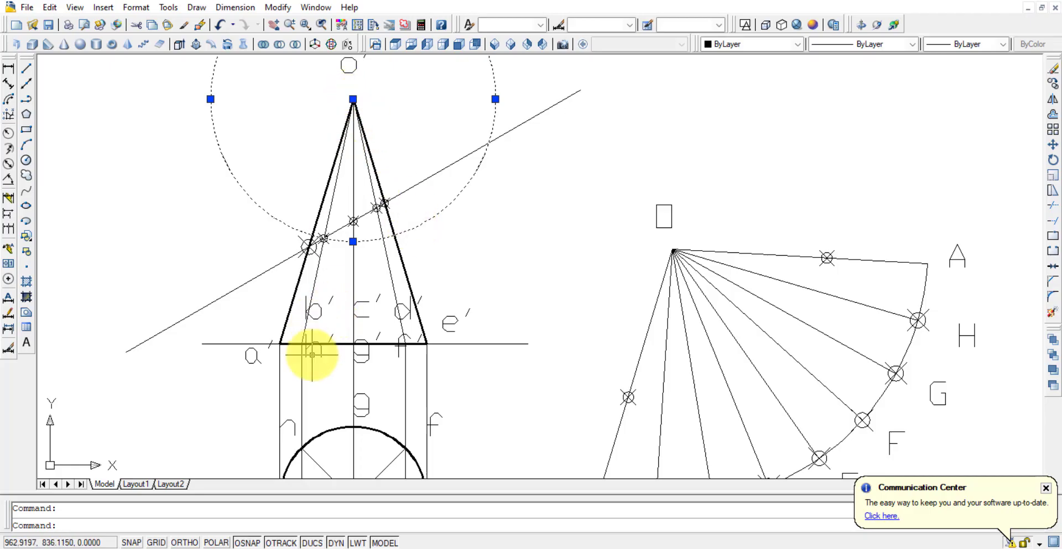
left_click(353, 99)
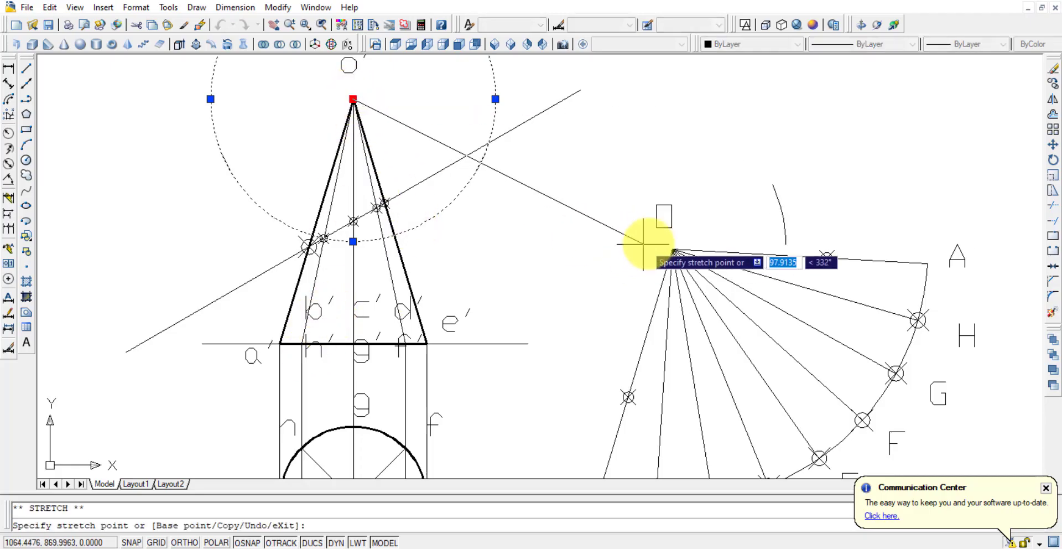
left_click(674, 251)
Place points where the circle crosses lines OB and OH of the development, and delete the circle.
middle_click_drag(731, 401, 668, 287)
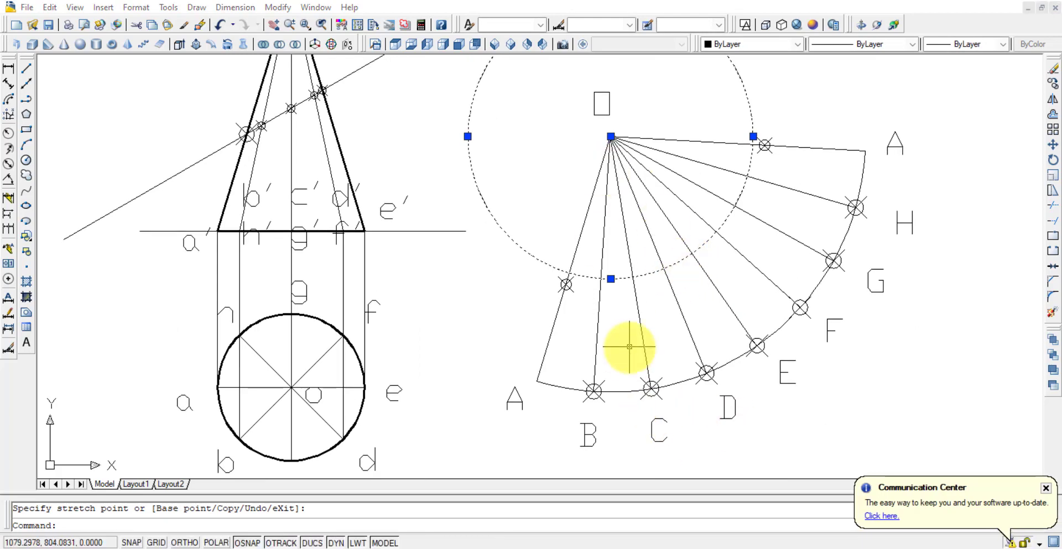
key("Escape")
key("Escape")
key("Return")
left_click(601, 278)
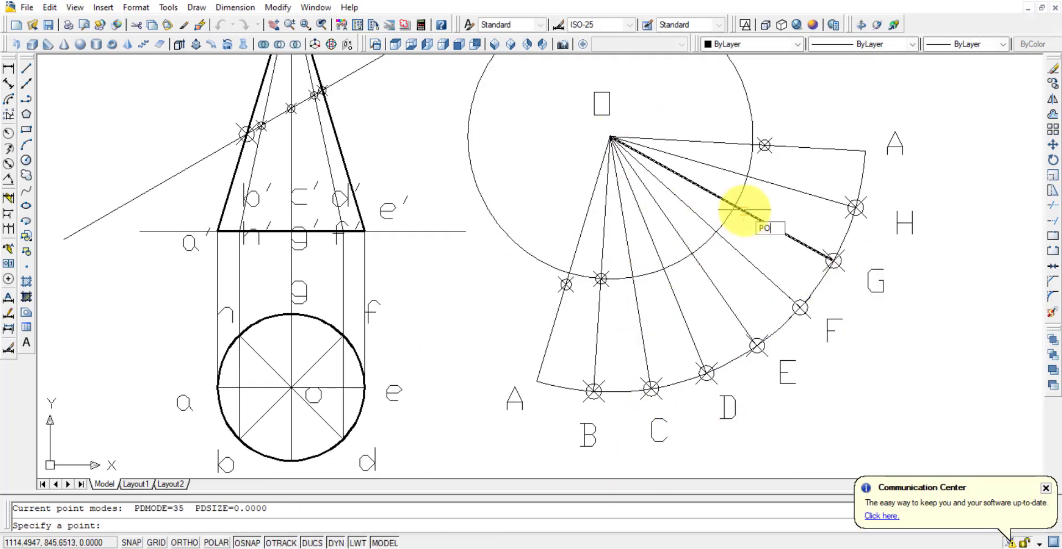
key("BackSpace")
key("BackSpace")
left_click(746, 176)
left_click(754, 99)
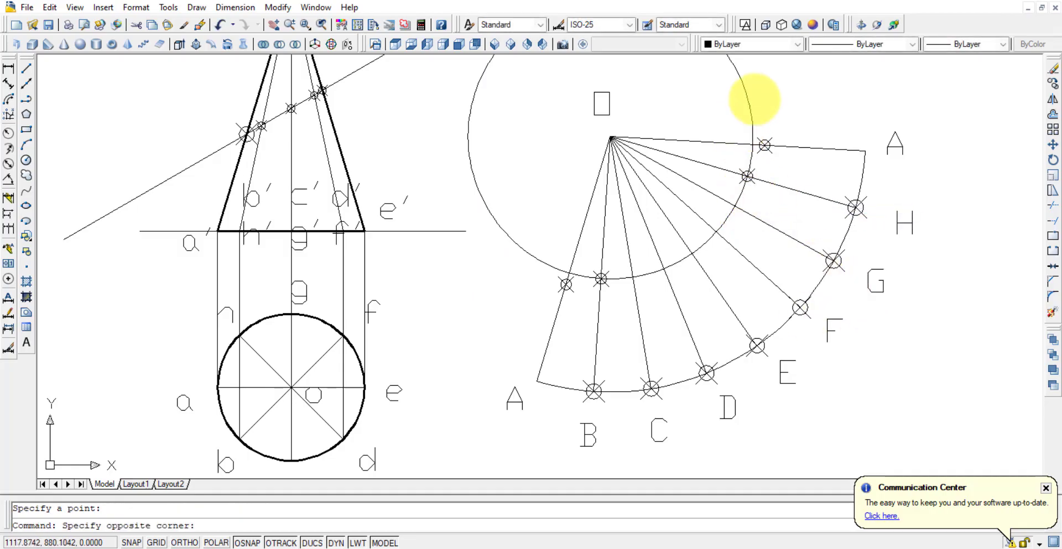
left_click(716, 95)
key("Delete")
Draw a circle centred on the cone's apex through the cutting point on the axis and move its centre to O.
middle_click_drag(367, 147, 383, 218)
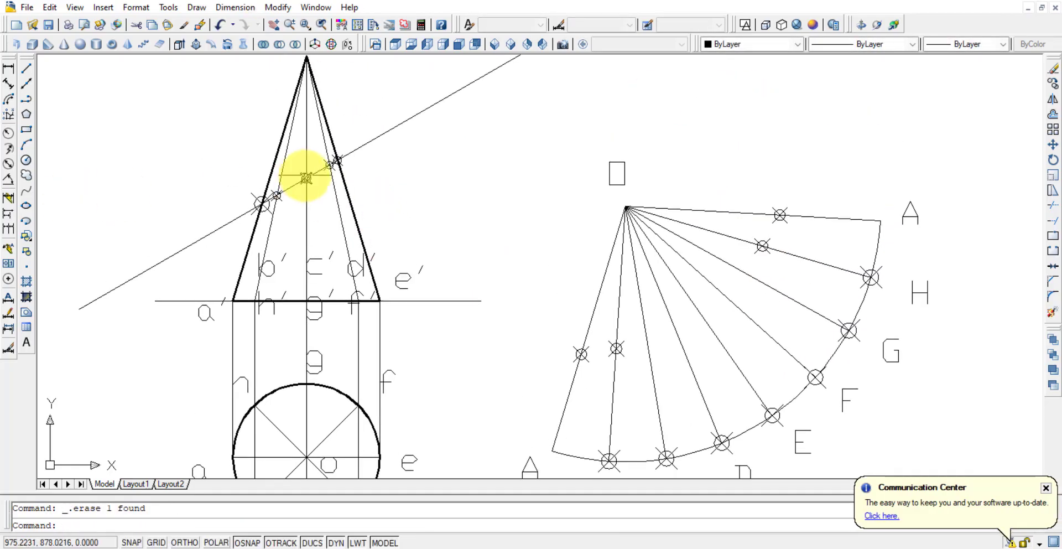
middle_click_drag(274, 165, 265, 180)
left_click(26, 161)
left_click(298, 71)
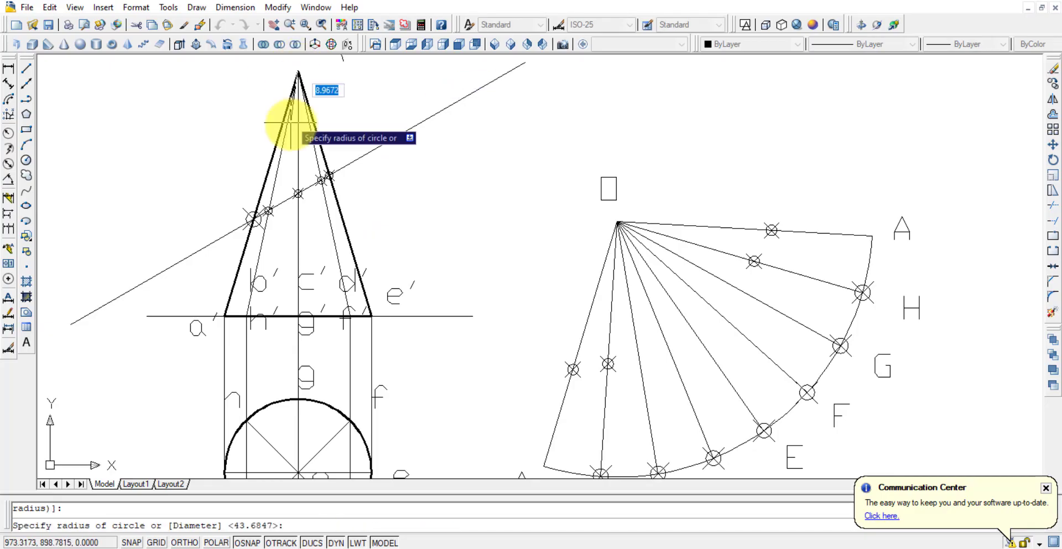
left_click(356, 180)
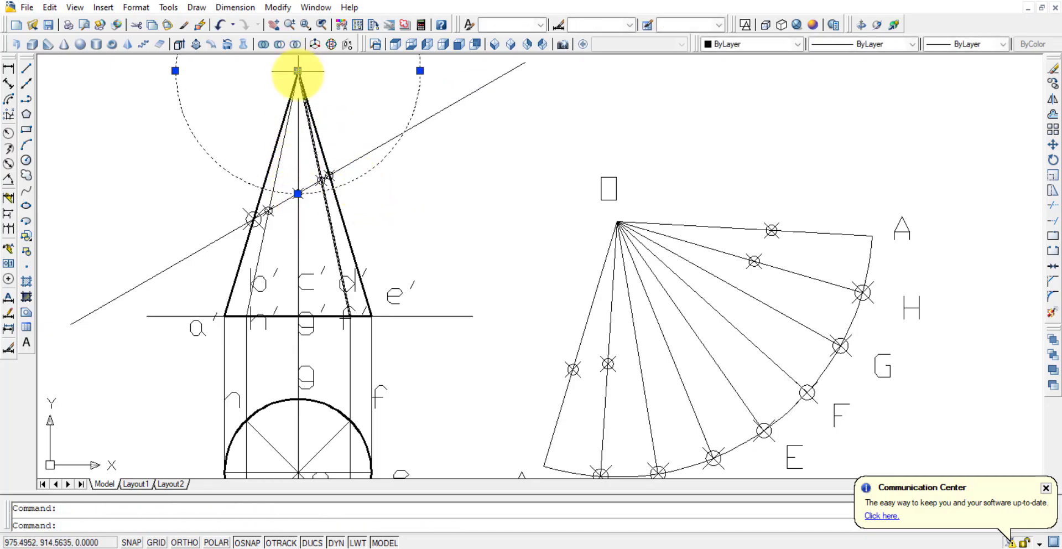
left_click(298, 72)
left_click(618, 222)
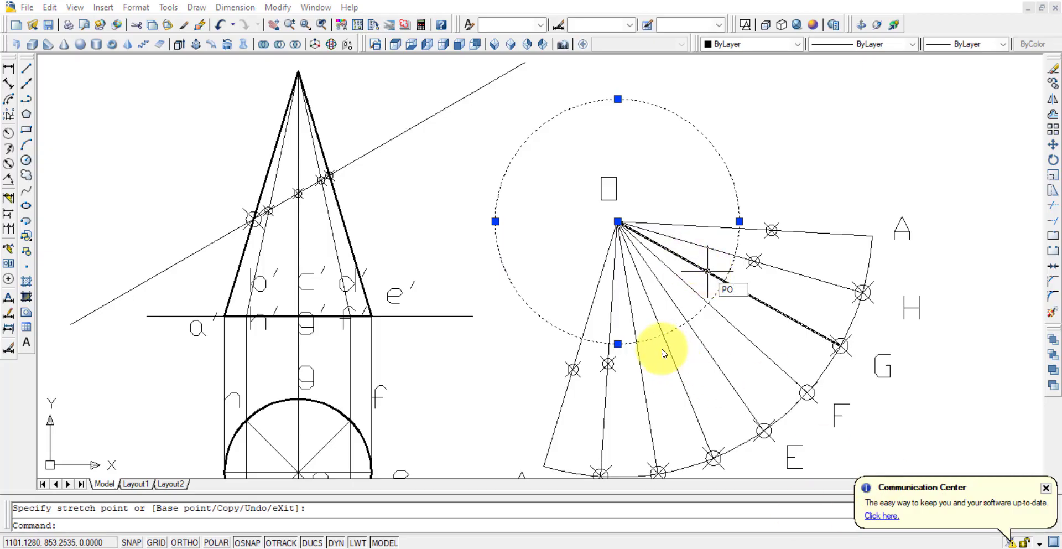
Place points where the circle crosses lines OC and OG of the development, and delete the circle.
key("Return")
left_click(636, 342)
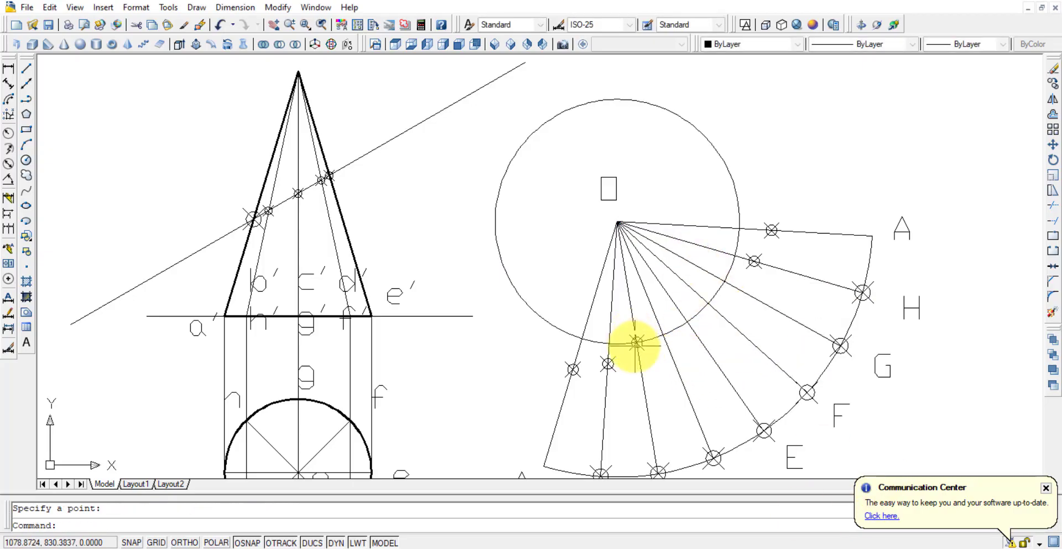
key("Return")
left_click(729, 283)
left_click(731, 177)
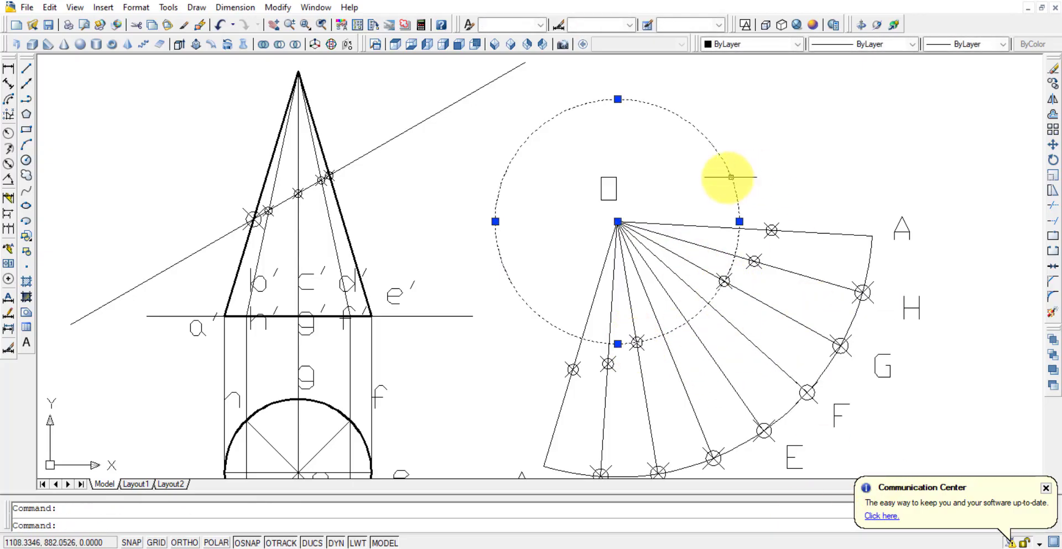
key("Delete")
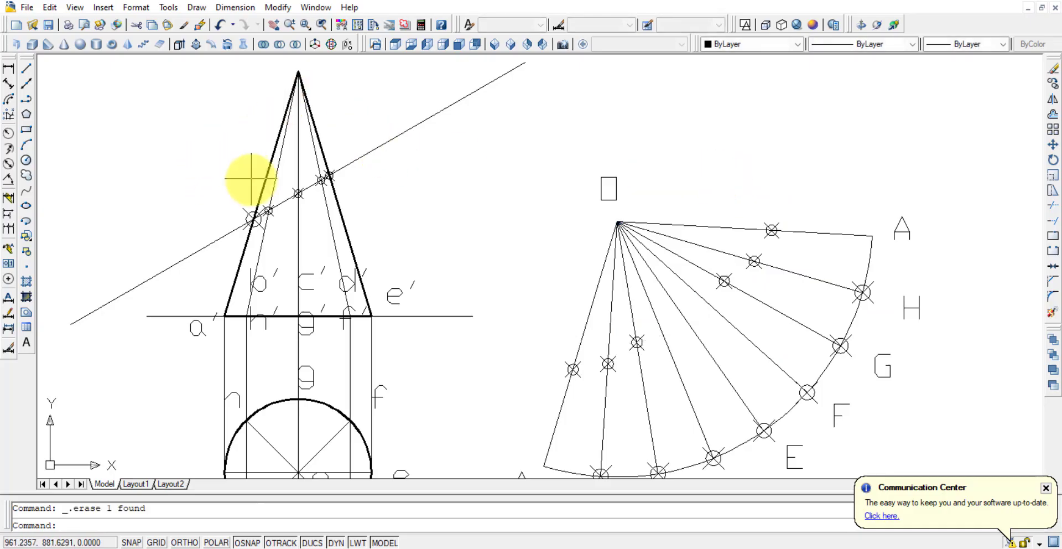
Draw a circle centred on the cone's apex through the cutting point on generator o'd' and move its centre to O.
left_click(298, 72)
left_click(329, 175)
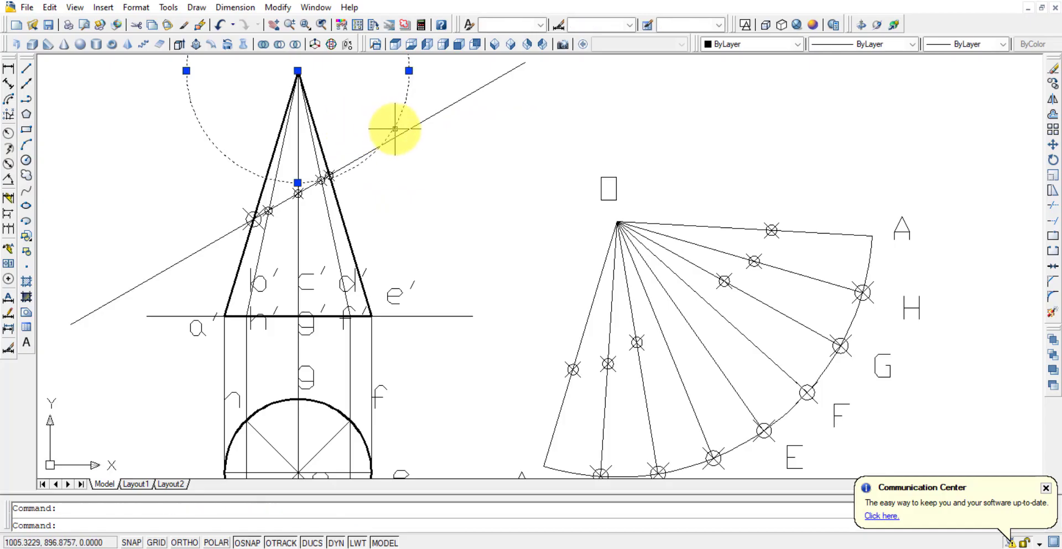
left_click(297, 70)
left_click(617, 221)
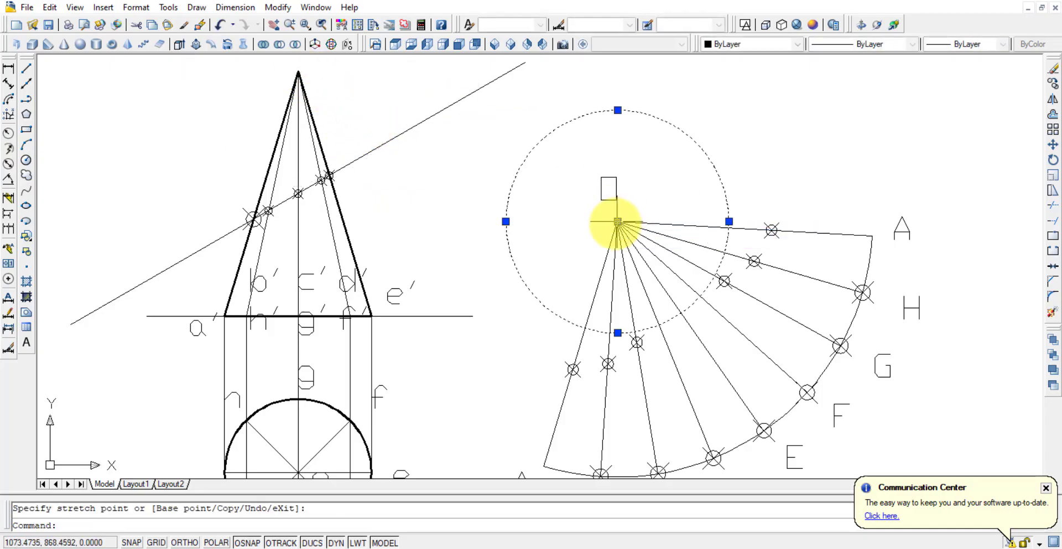
Place points where the circle crosses lines OD and OF of the development, and delete the circle.
type("po")
key("Return")
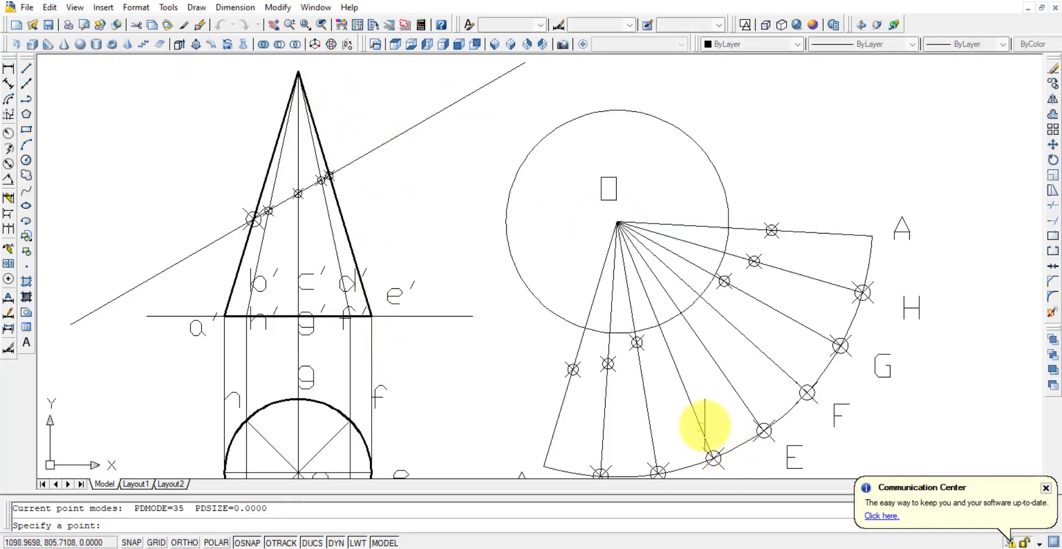
left_click(659, 325)
left_click(701, 296)
key("Escape")
left_click(728, 181)
left_click(688, 164)
key("Delete")
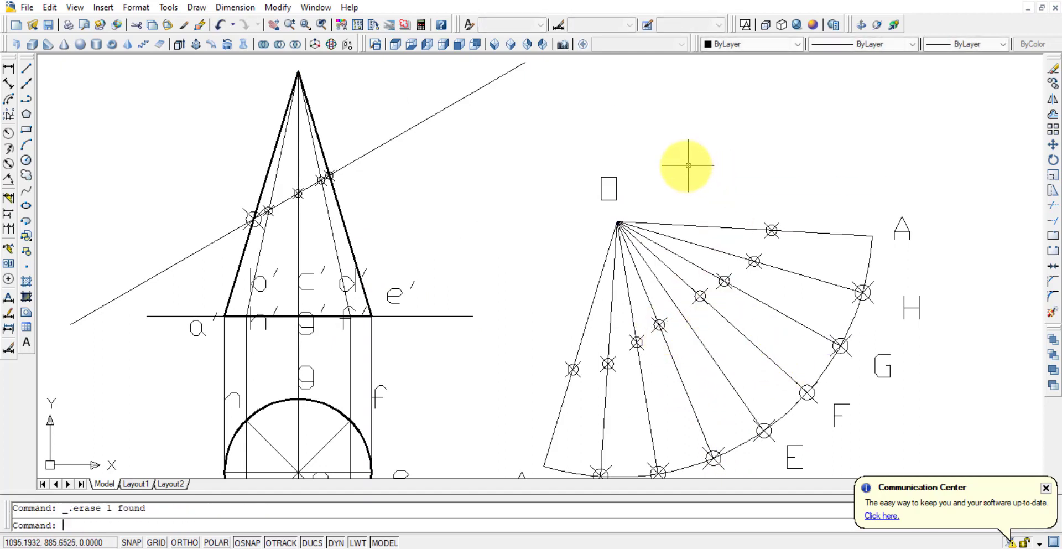
Draw a circle centred on the cone's apex through the cutting point on generator o'e' and move its centre to O.
left_click(26, 161)
left_click(298, 72)
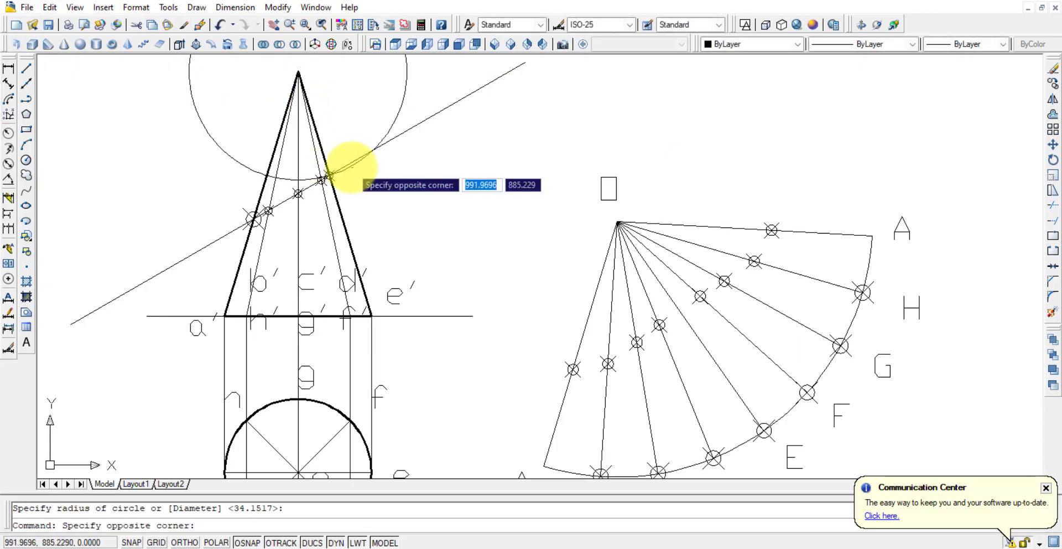
left_click(328, 174)
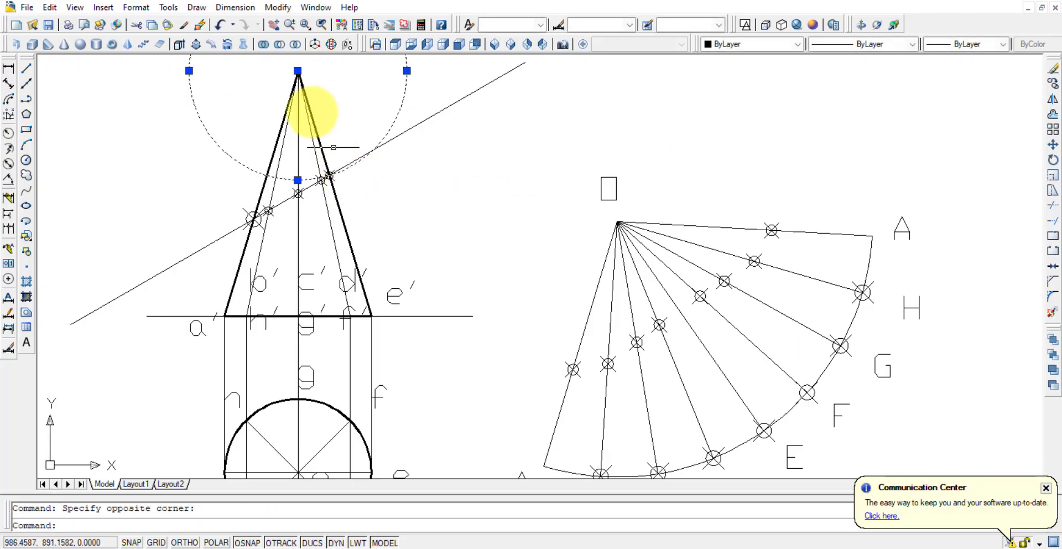
left_click(298, 70)
left_click(618, 221)
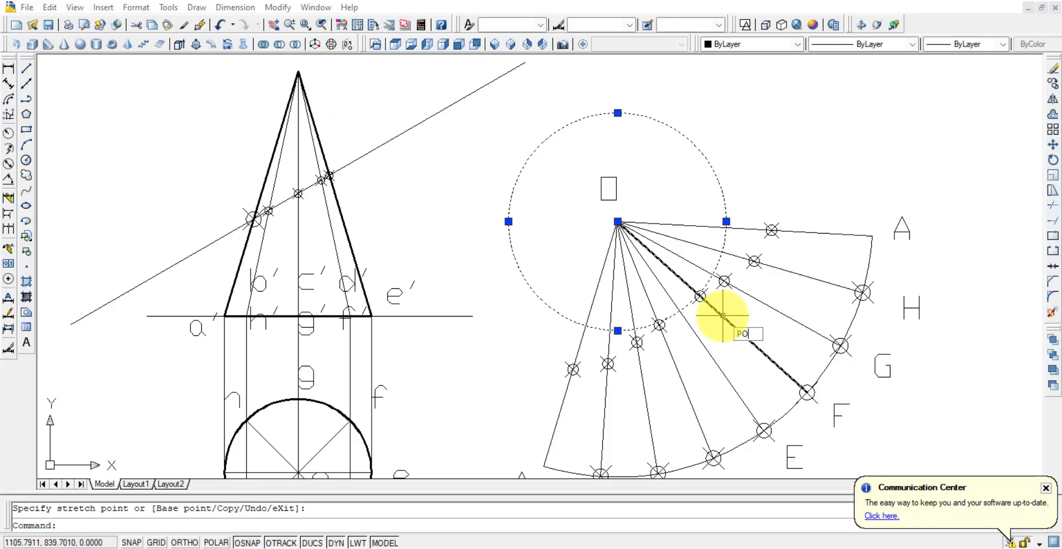
Place a point where the circle crosses line OE of the development, and delete the circle.
key("Return")
left_click(680, 310)
left_click(742, 204)
left_click(701, 159)
key("Delete")
middle_click_drag(783, 374, 739, 329)
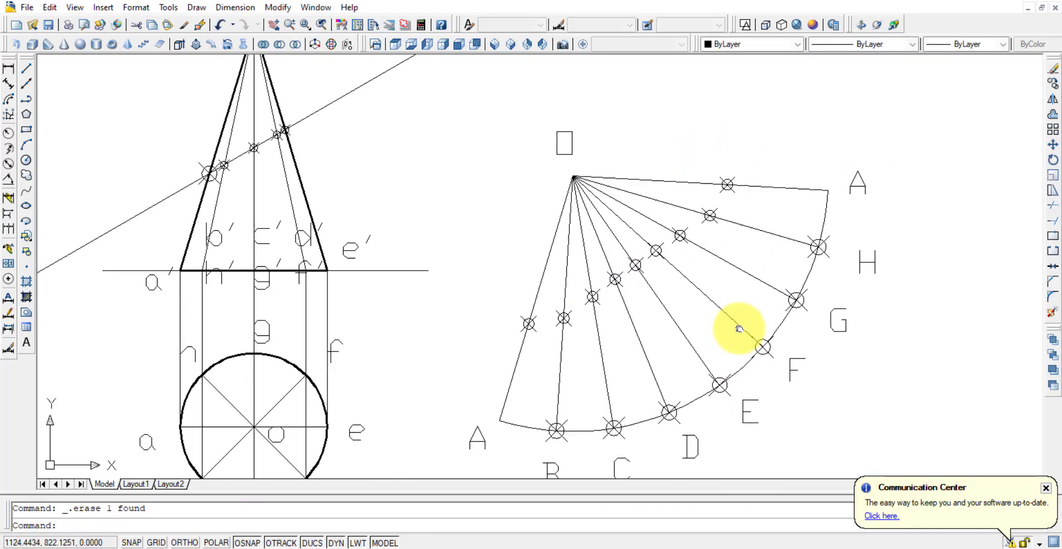
scroll(740, 349, "down", 2)
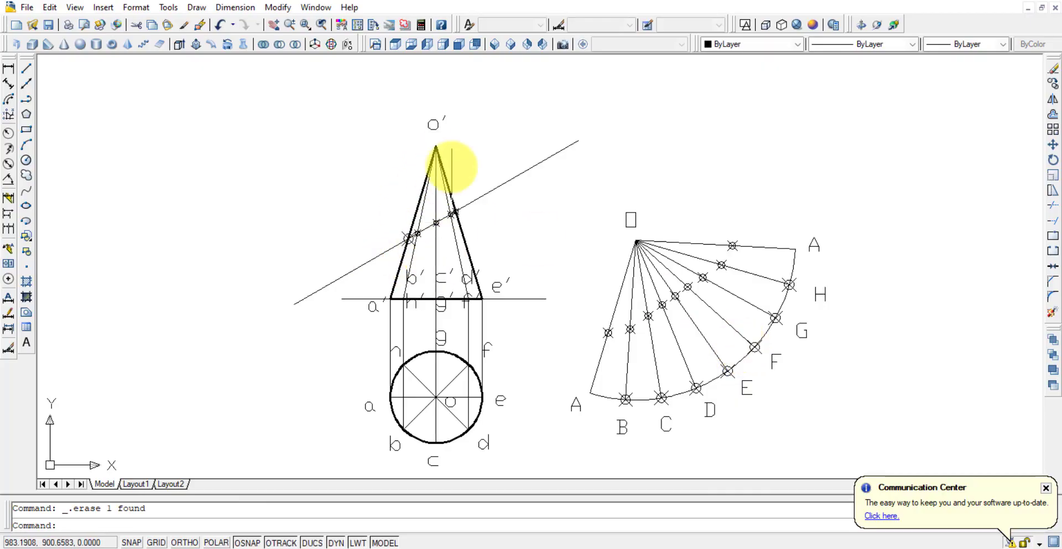
Add an aligned dimension to the cone's slant edge from o' to a' in the front view.
scroll(424, 202, "up", 2)
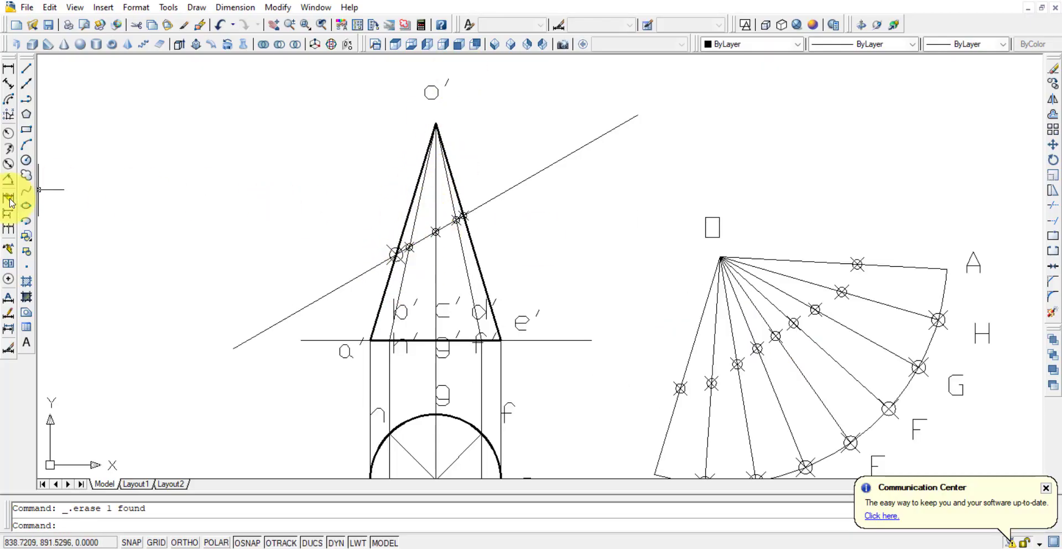
left_click(8, 83)
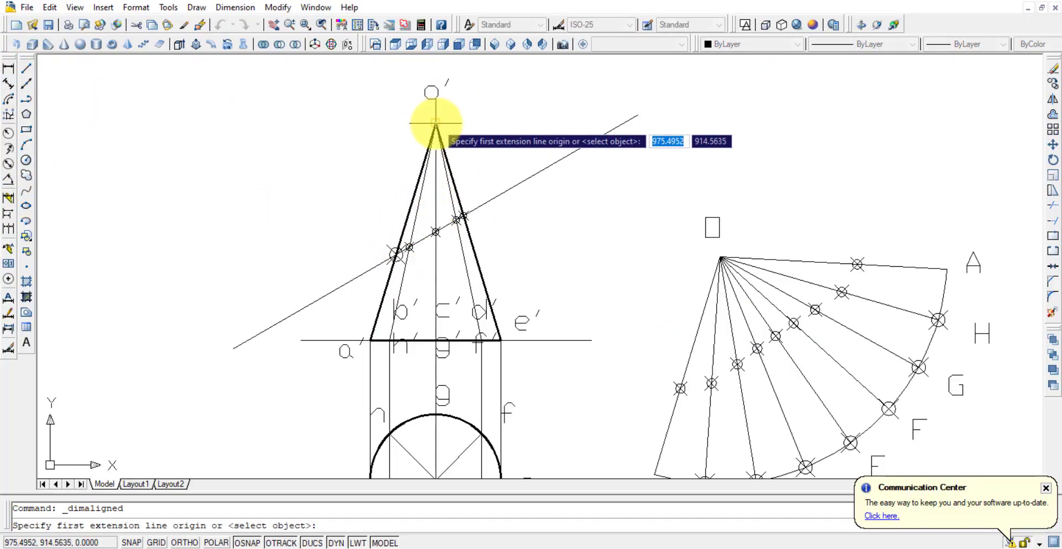
left_click(435, 125)
left_click(371, 339)
left_click(332, 315)
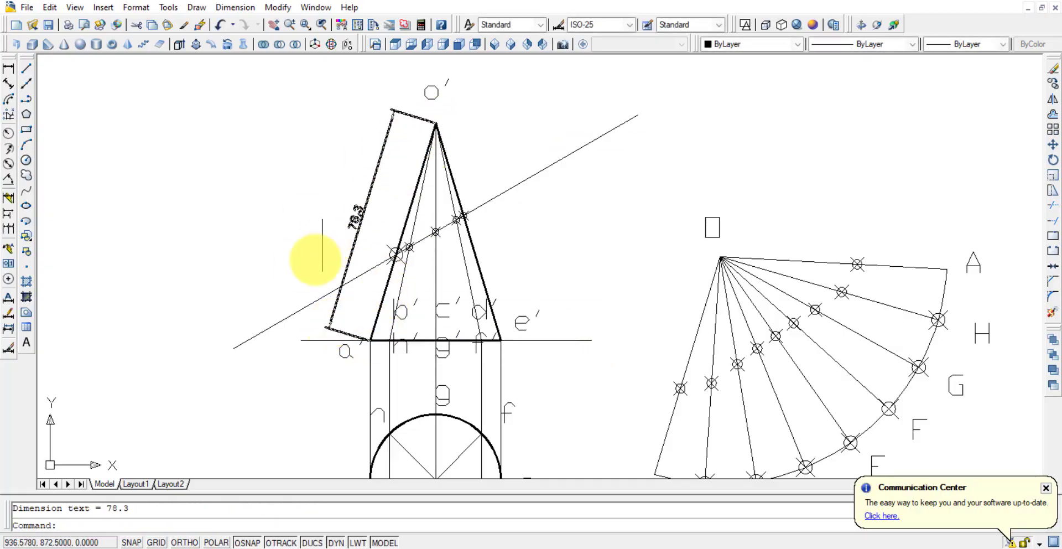
middle_click_drag(540, 312, 454, 252)
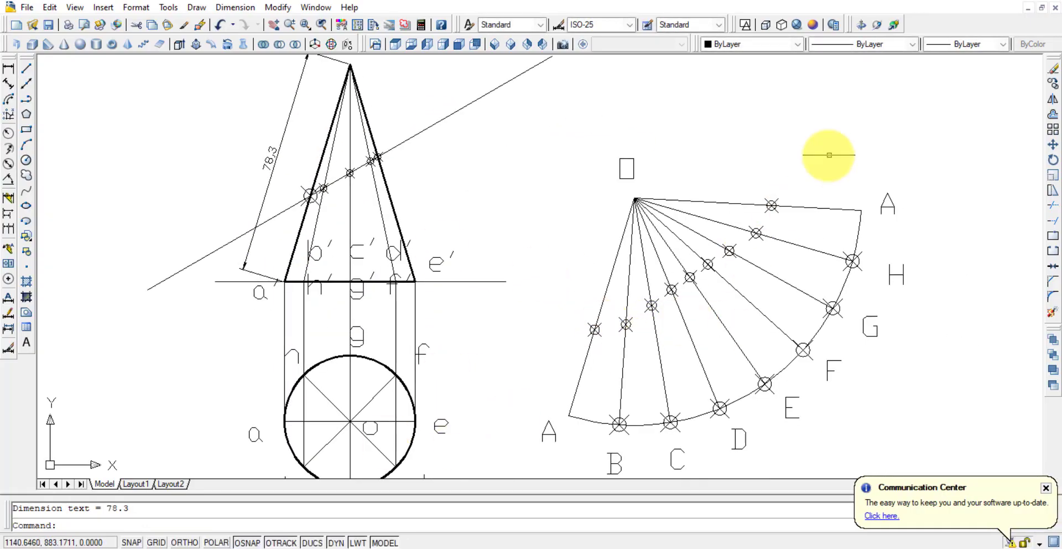
Draw a polyline through all the cutting points of the development, from the first line OA to the last line OA.
left_click(27, 100)
left_click(595, 330)
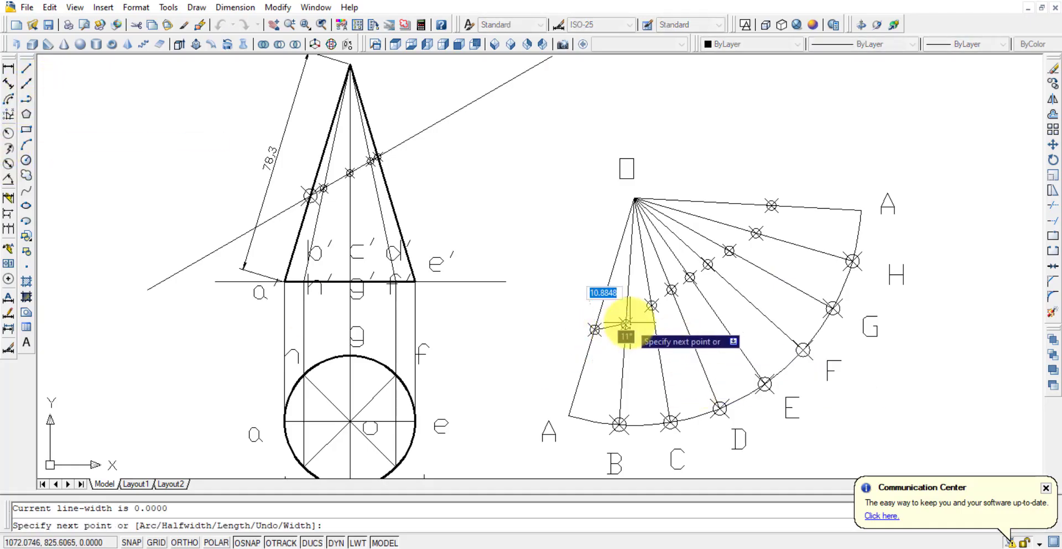
left_click(626, 324)
left_click(690, 276)
left_click(708, 264)
left_click(730, 251)
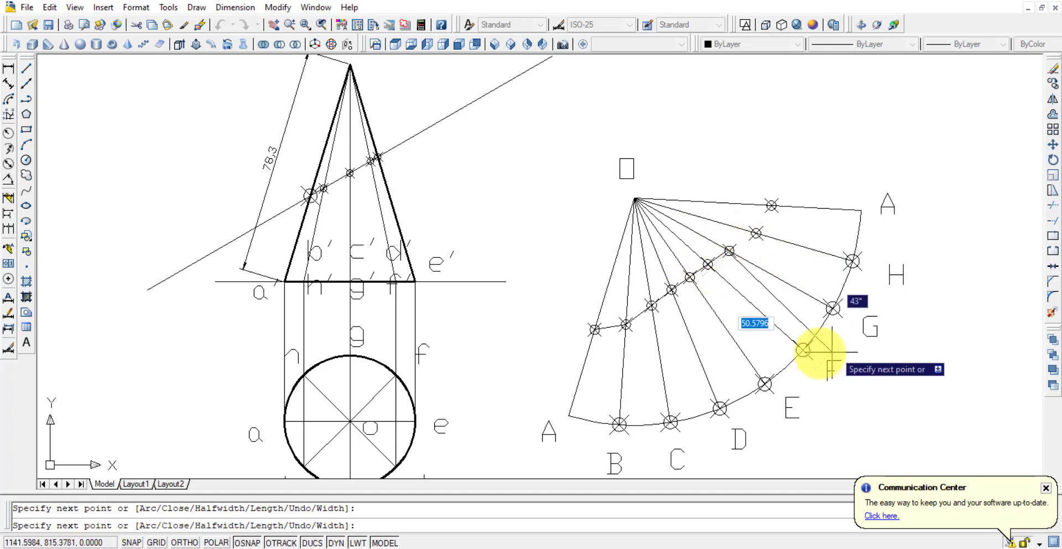
scroll(697, 272, "up", 5)
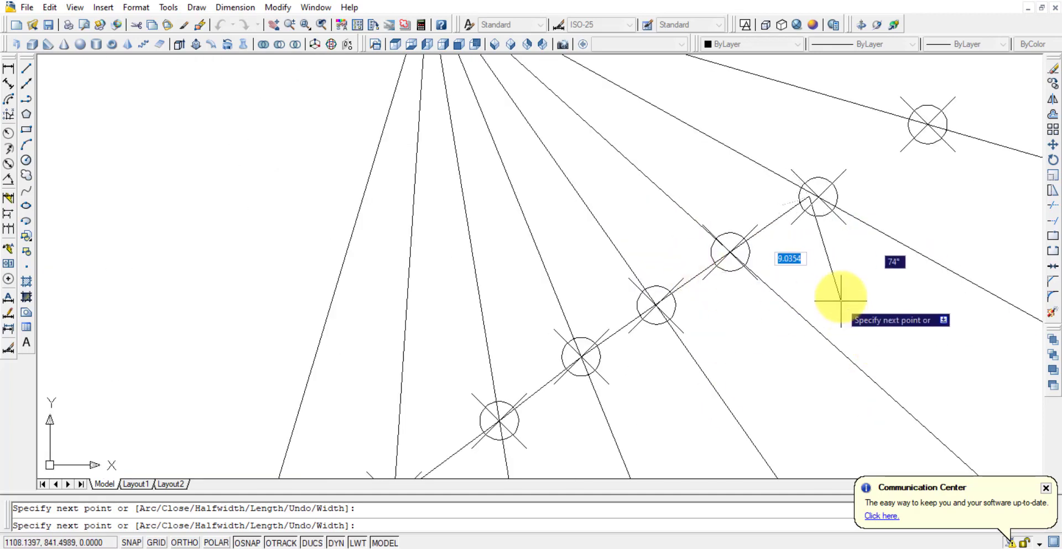
left_click(818, 198)
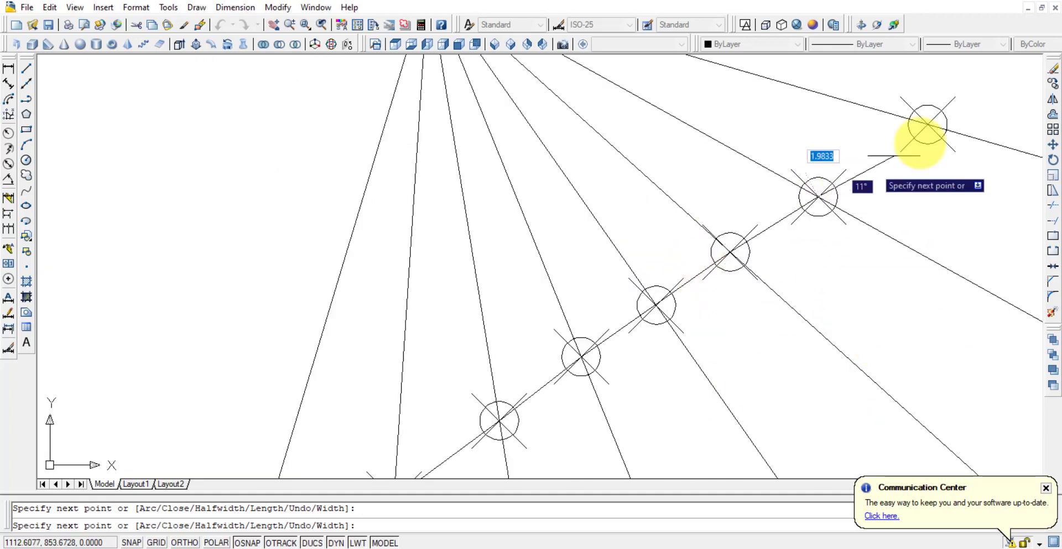
left_click(926, 126)
scroll(957, 232, "down", 4)
middle_click_drag(957, 232, 814, 255)
key("ctrl+z")
left_click(825, 172)
key("Escape")
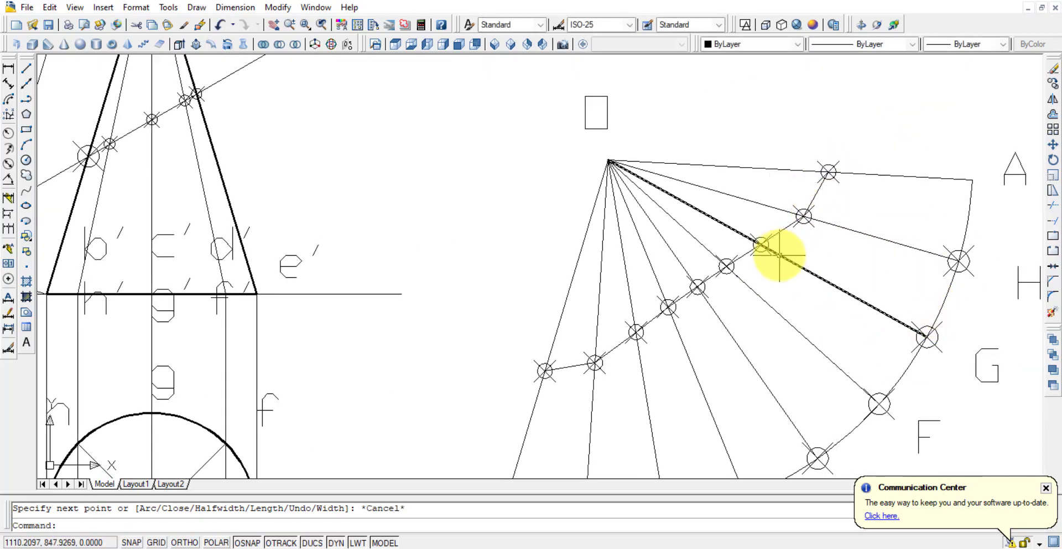
left_click(777, 235)
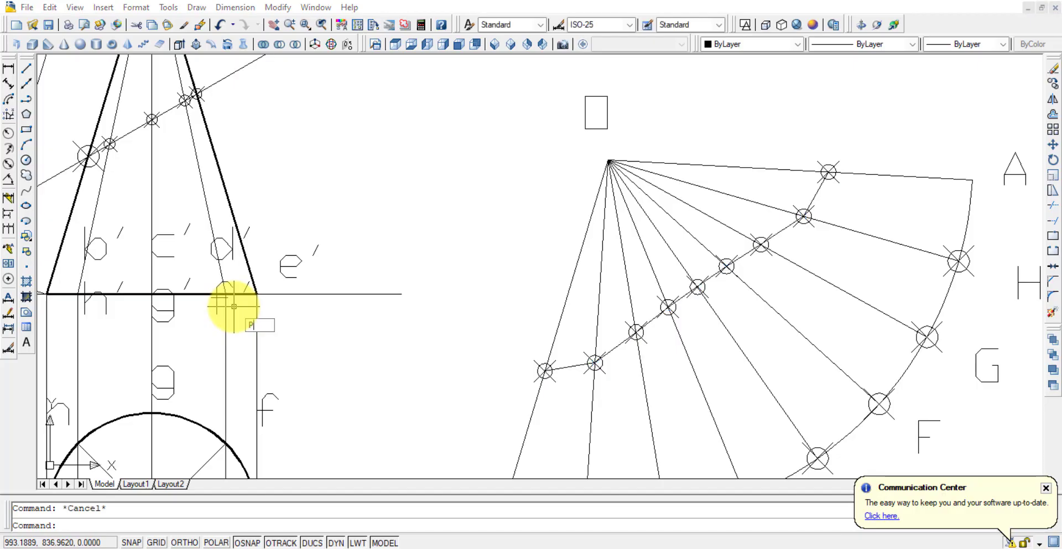
Smooth the polyline through the cutting points into a curve with the polyline edit Fit option.
key("Return")
left_click(617, 346)
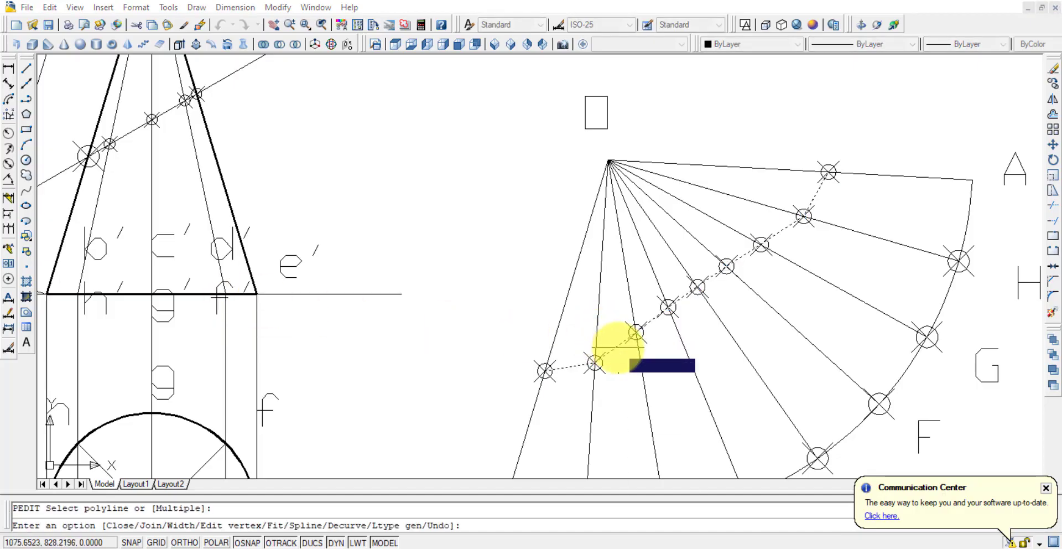
left_click(651, 437)
scroll(866, 253, "down", 4)
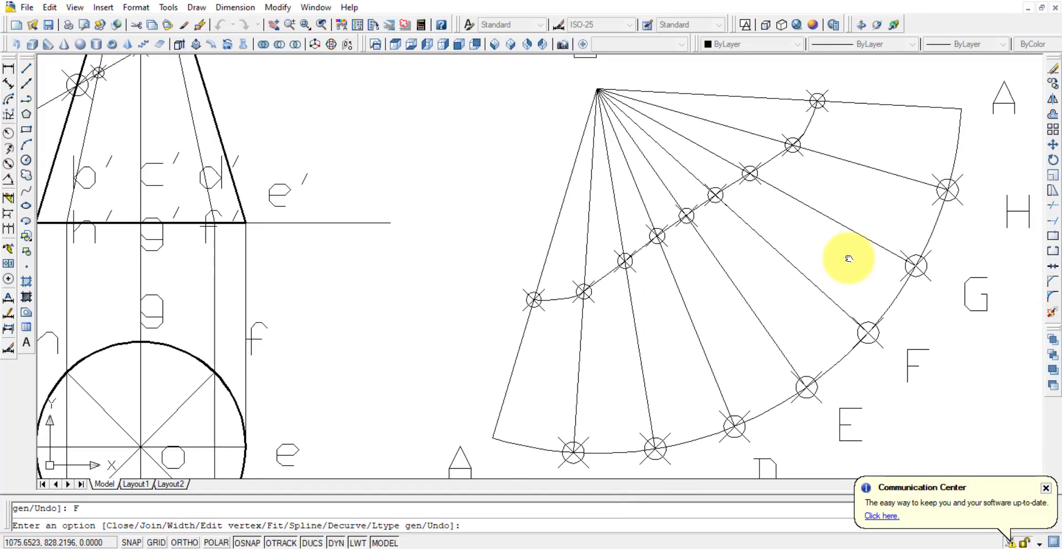
left_click(26, 98)
key("Escape")
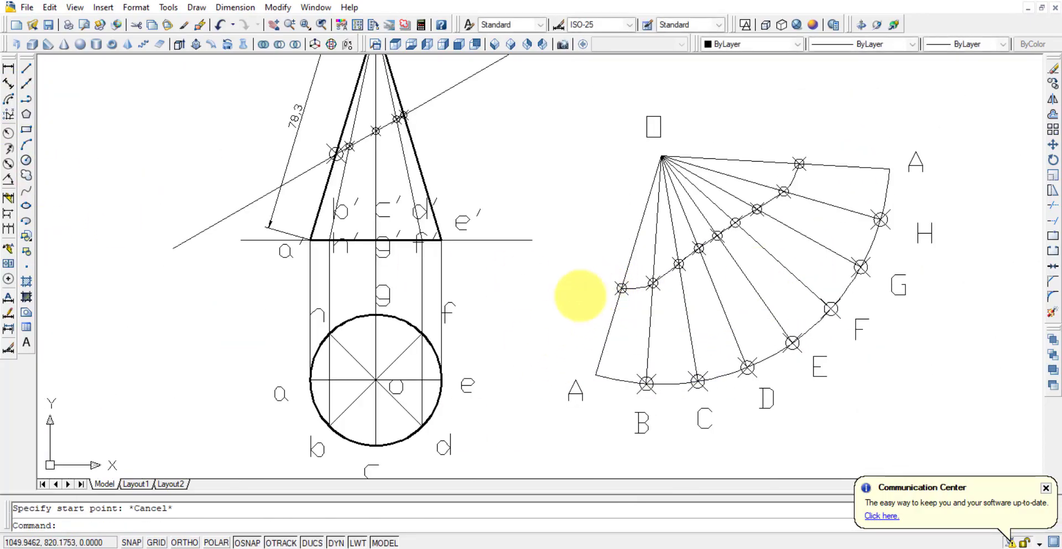
Draw lines from each end of the cutting curve to the outer corner A along both OA edges of the development.
left_click(27, 68)
left_click(622, 287)
left_click(596, 374)
key("Return")
key("Return")
left_click(800, 164)
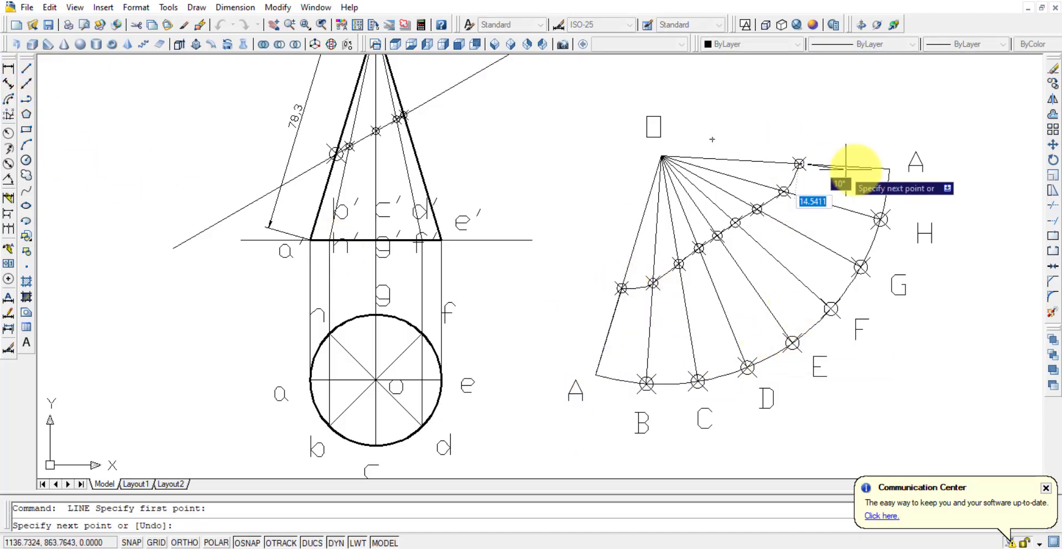
left_click(889, 167)
key("Return")
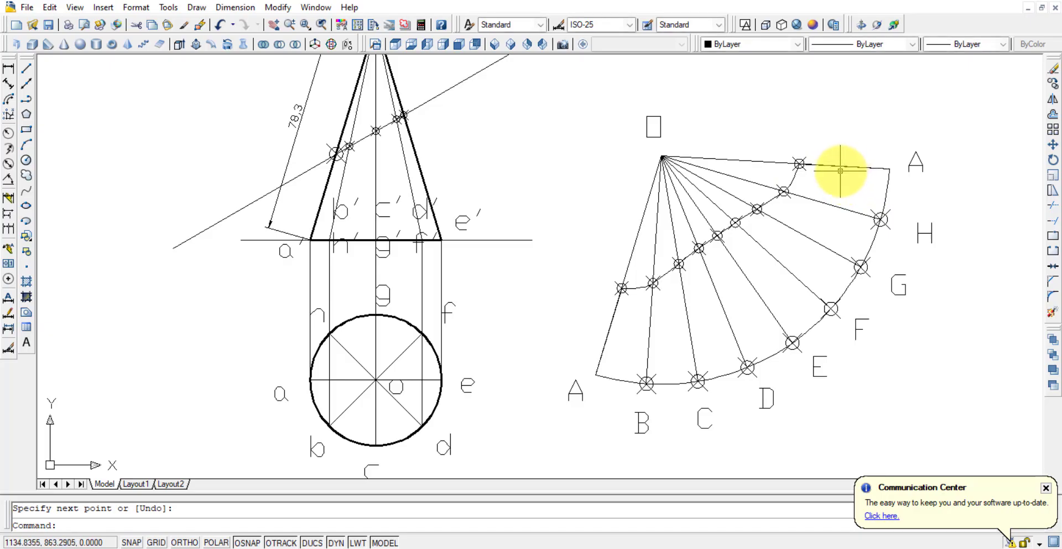
Thicken the outline of the truncated development: both end lines, the base arc and the cutting curve.
left_click(606, 330)
left_click(728, 373)
left_click(663, 273)
left_click(963, 190)
key("Escape")
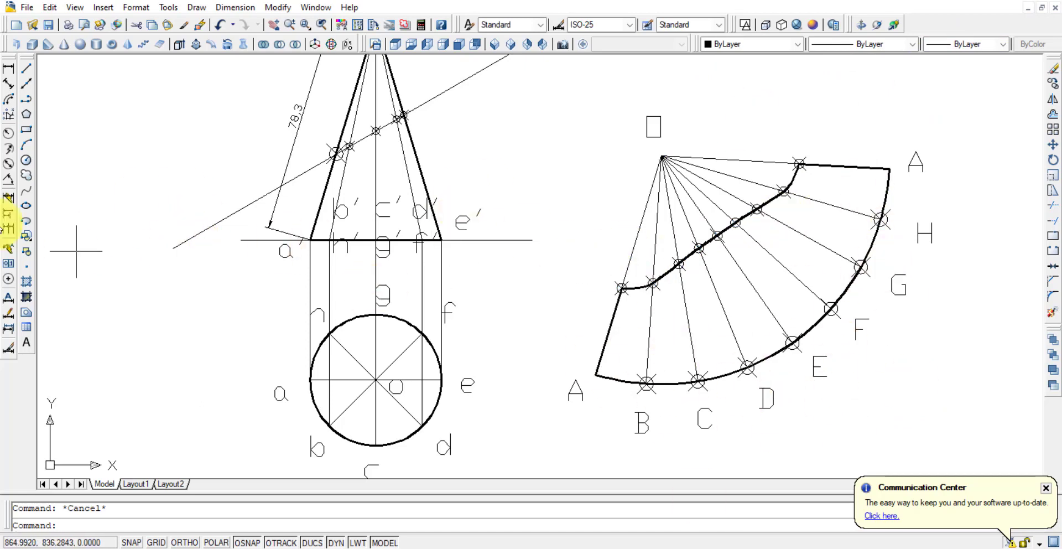
Add an angular dimension between the cutting plane line and the reference line of the front view.
left_click(8, 181)
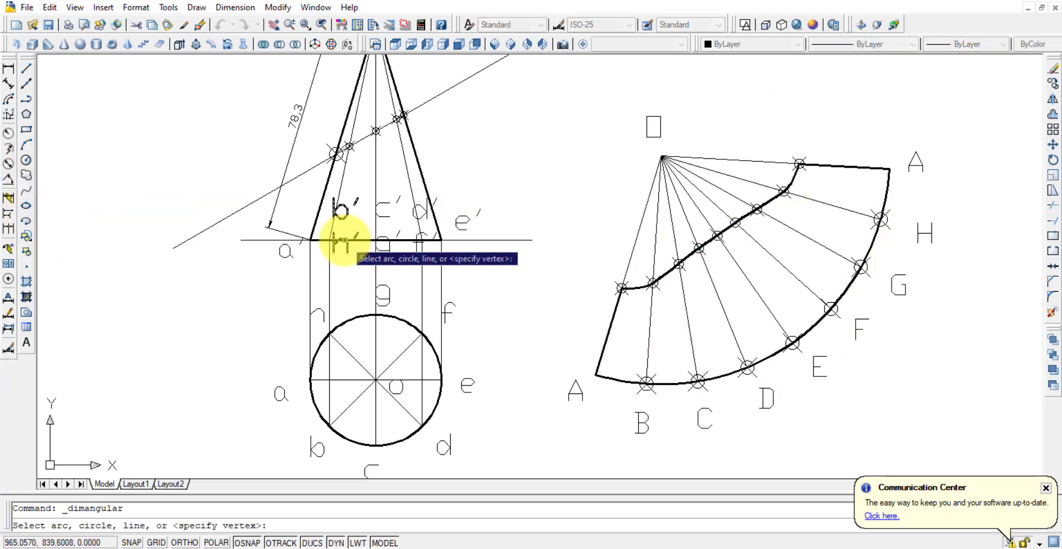
left_click(257, 239)
left_click(246, 208)
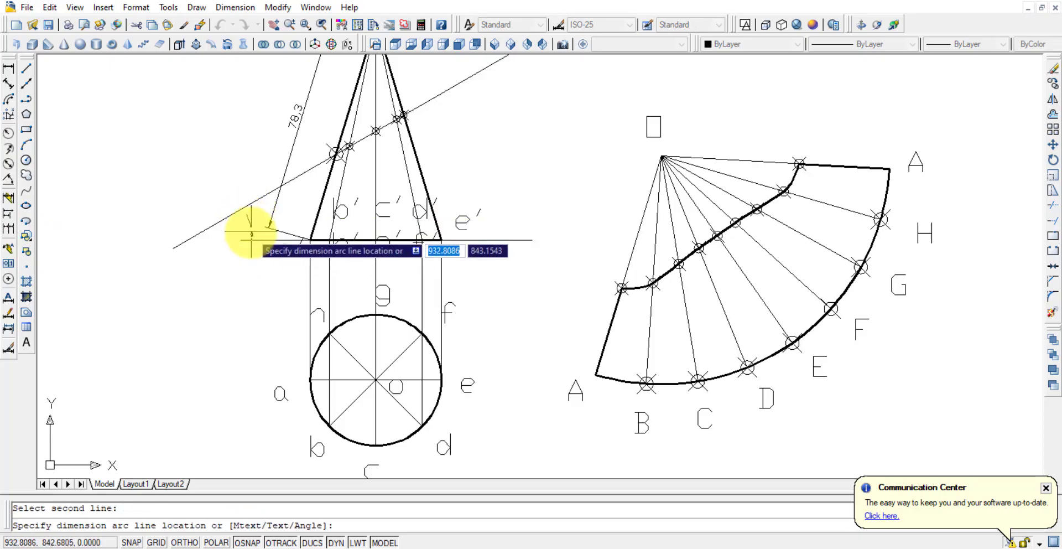
left_click(250, 230)
Add a diameter dimension to the cone's base circle in the top view.
left_click(26, 160)
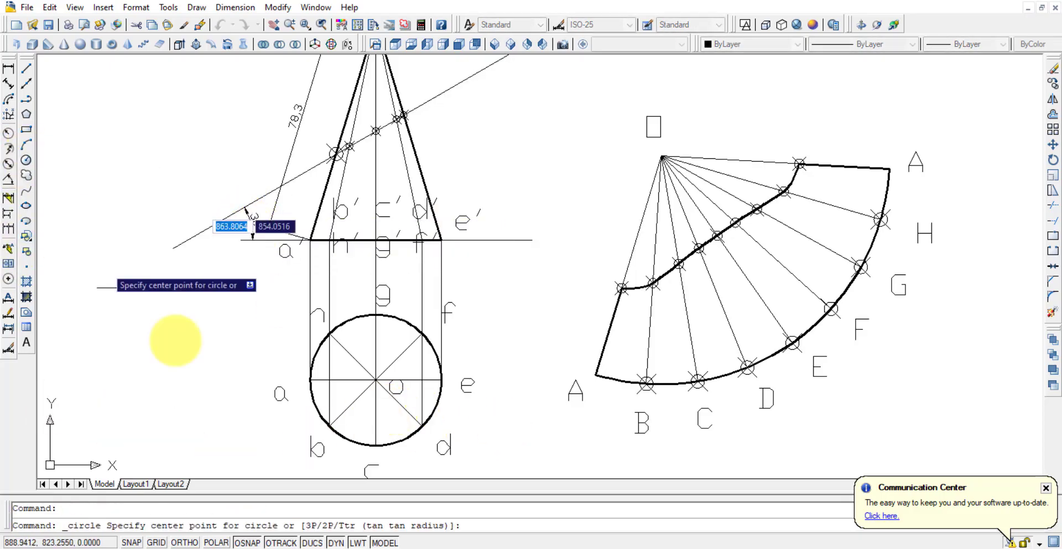
left_click(8, 165)
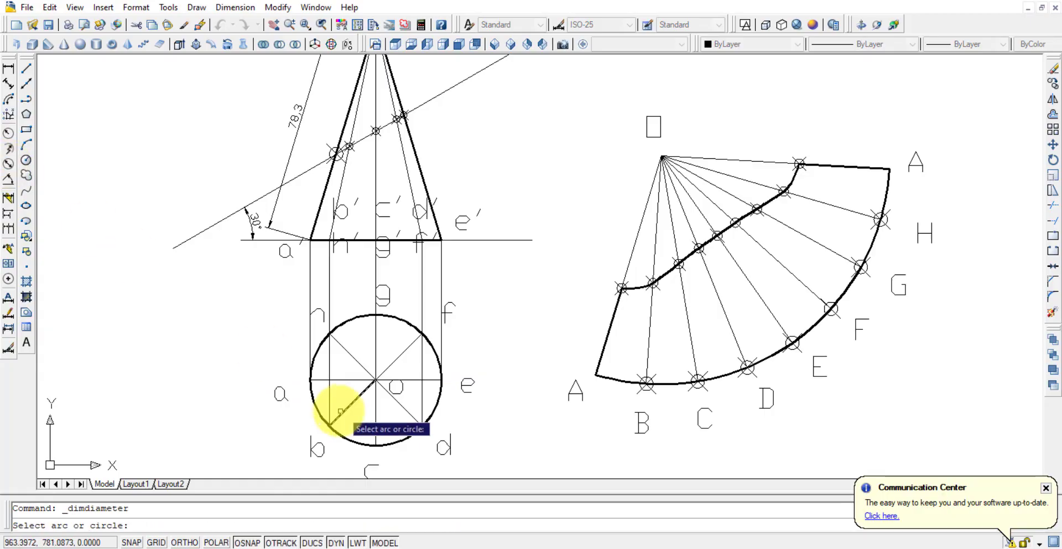
left_click(315, 352)
left_click(259, 347)
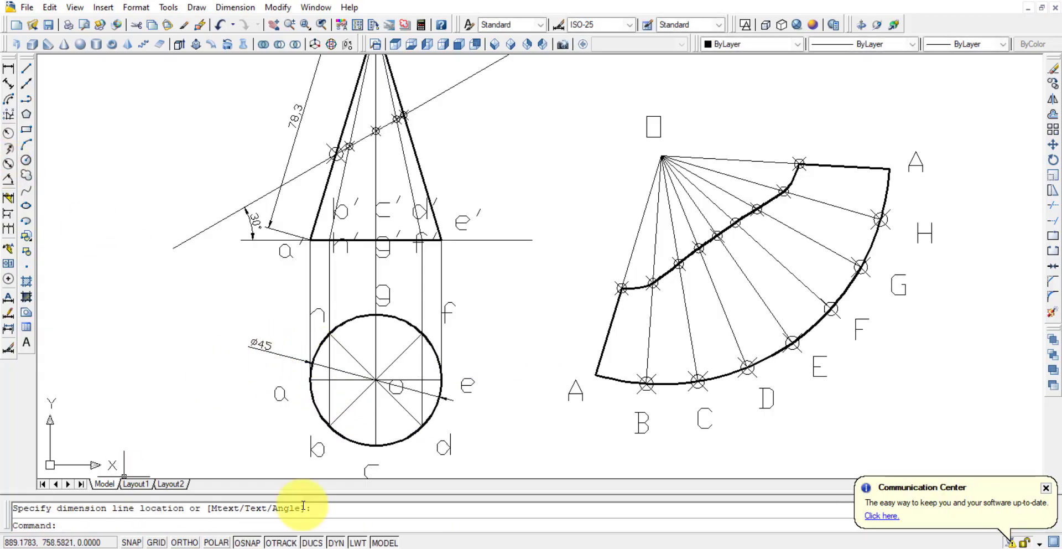
scroll(296, 319, "down", 2)
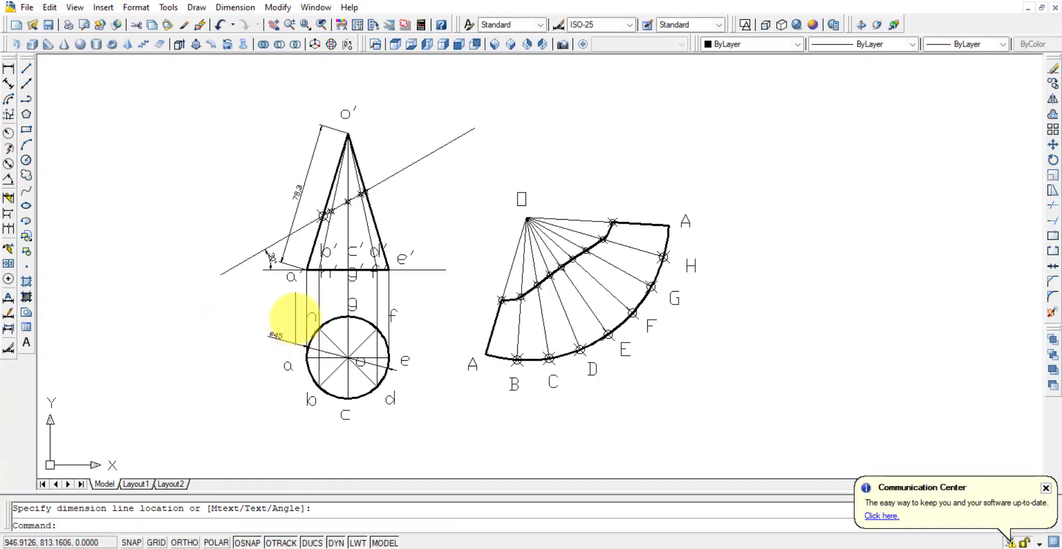
Add a vertical linear dimension for the cone's height from o' to e', and fit the whole drawing in view.
left_click(9, 68)
left_click(348, 133)
left_click(389, 269)
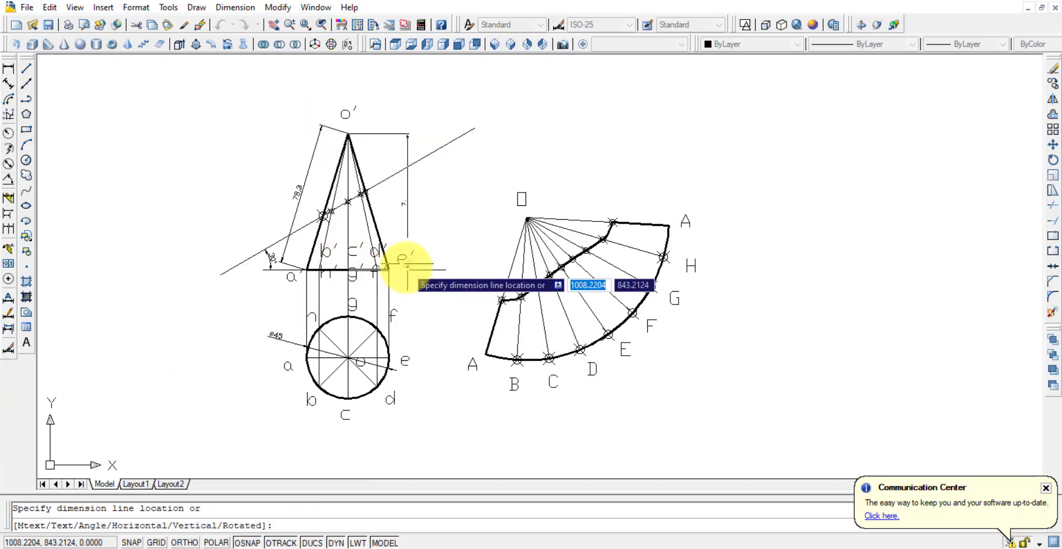
left_click(423, 268)
type("z")
key("Return")
type("e")
key("Return")
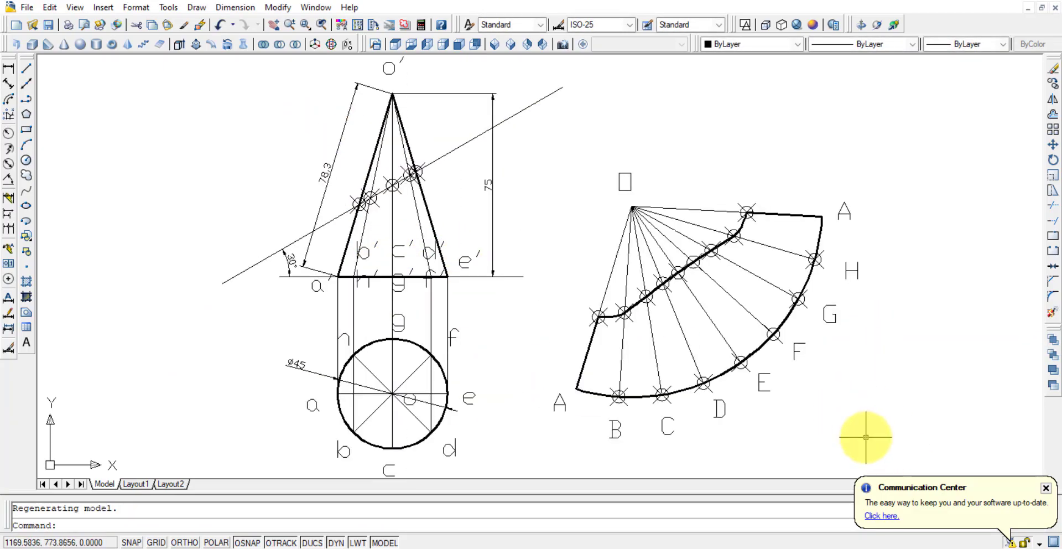
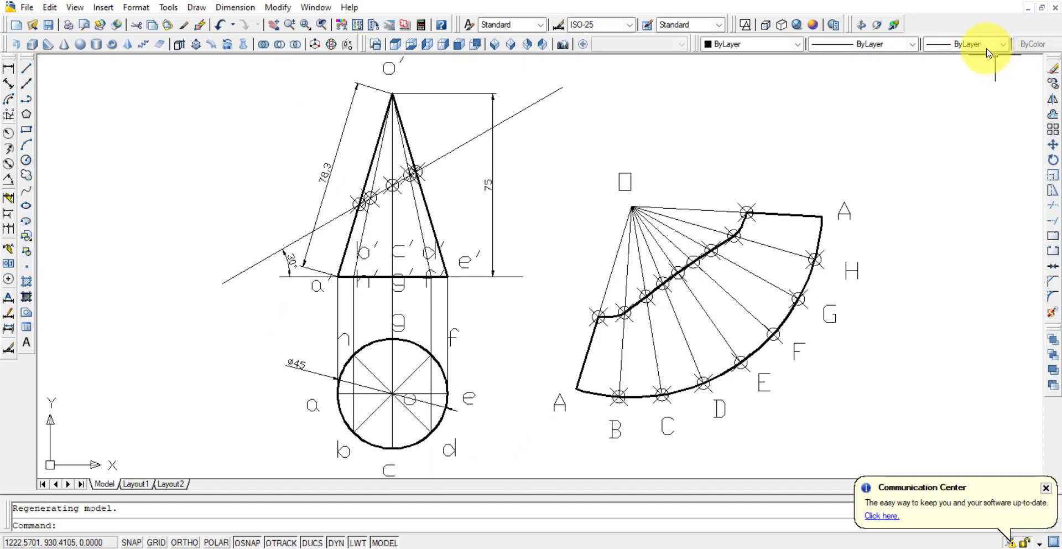
Set the current colour to Magenta and draw a vertical projector from the cut point on o'a' to the top view's horizontal centre line.
left_click(795, 47)
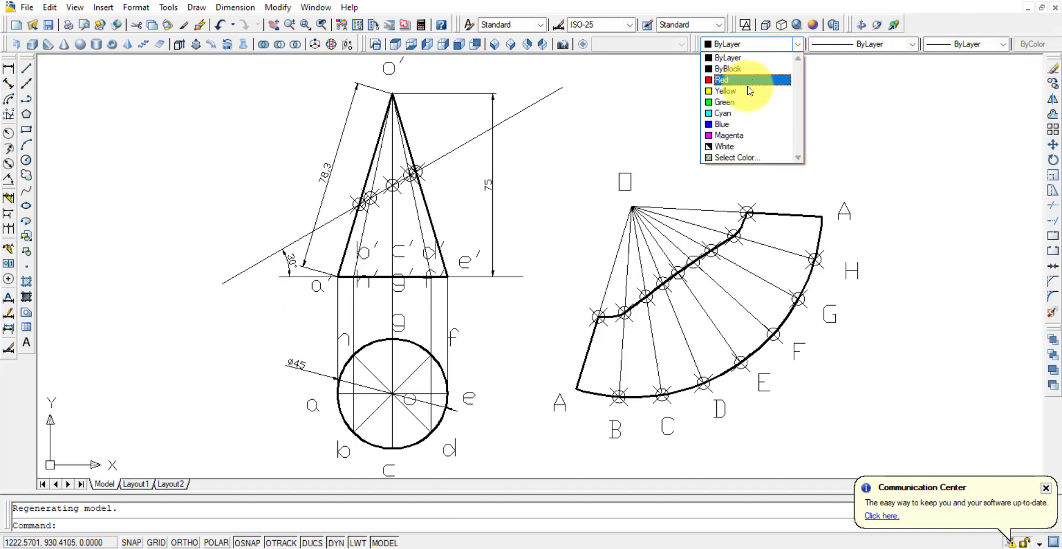
left_click(738, 137)
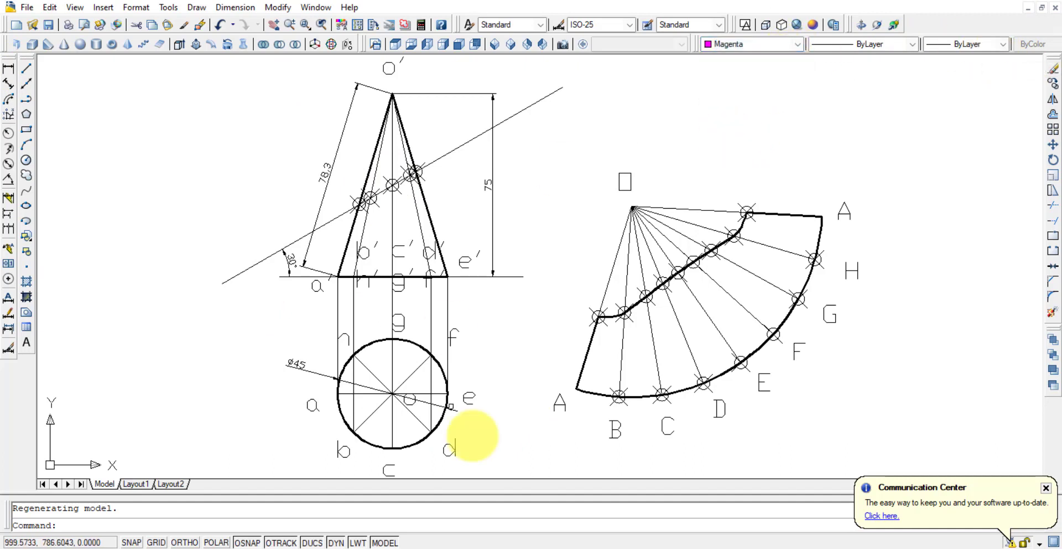
left_click(26, 70)
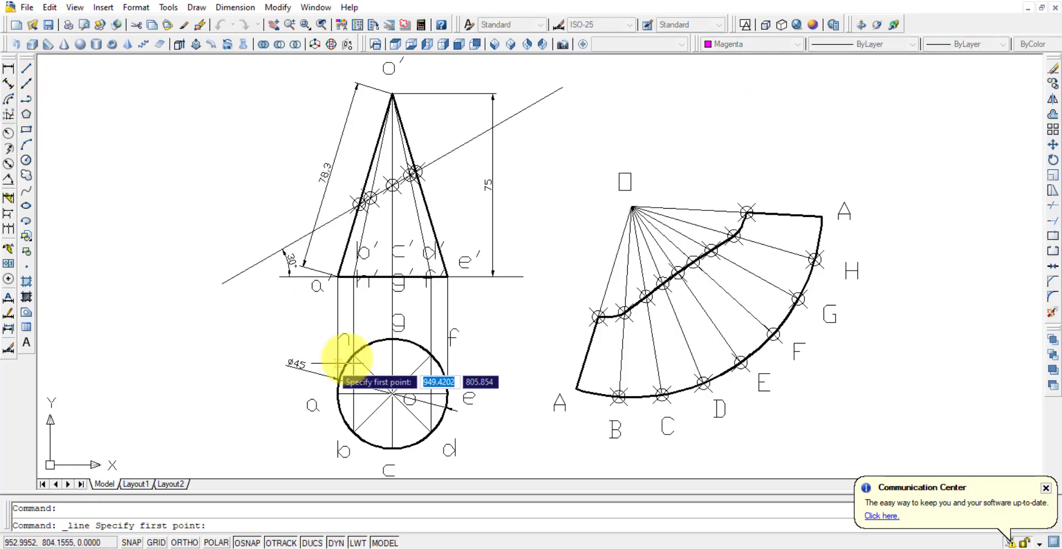
left_click(359, 204)
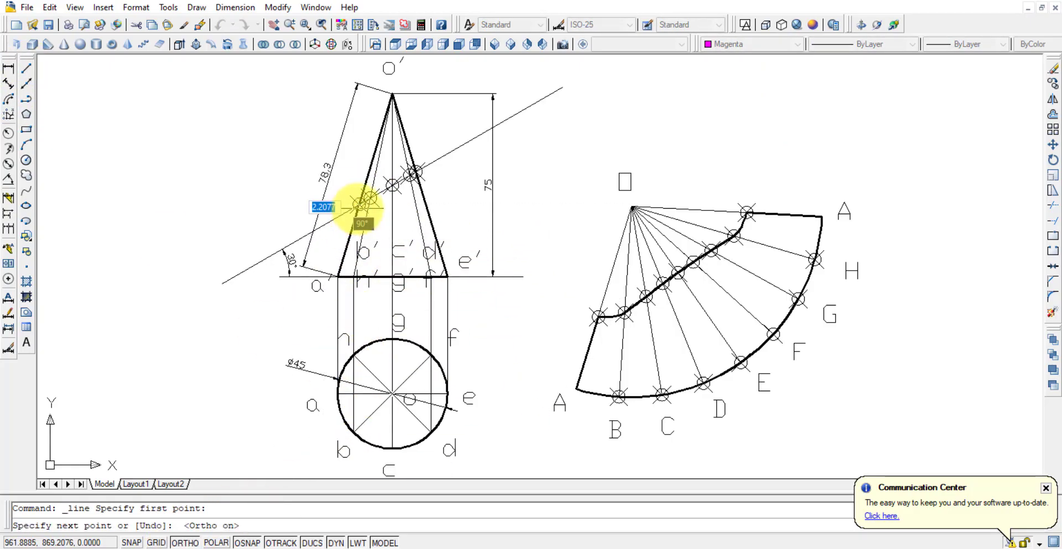
left_click(359, 394)
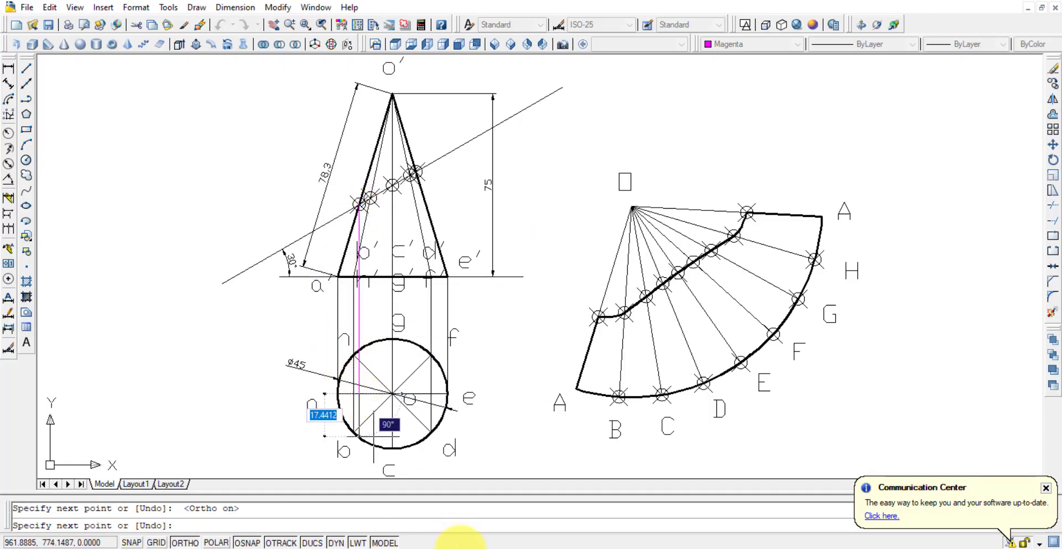
key("Return")
Undo the slanted projector and draw a vertical one from the cut point on o'b' down past the base circle.
key("Return")
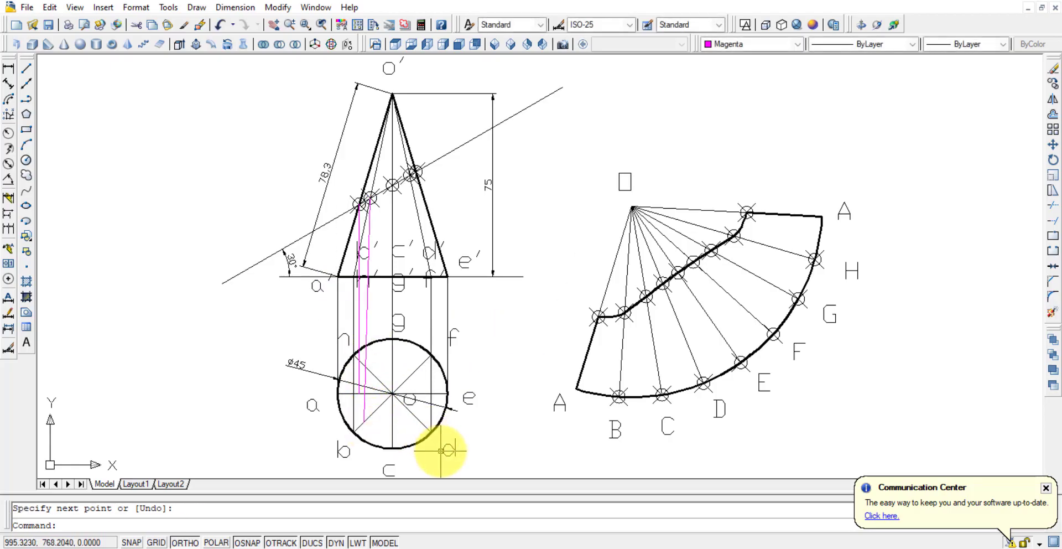
key("ctrl+z")
left_click(26, 68)
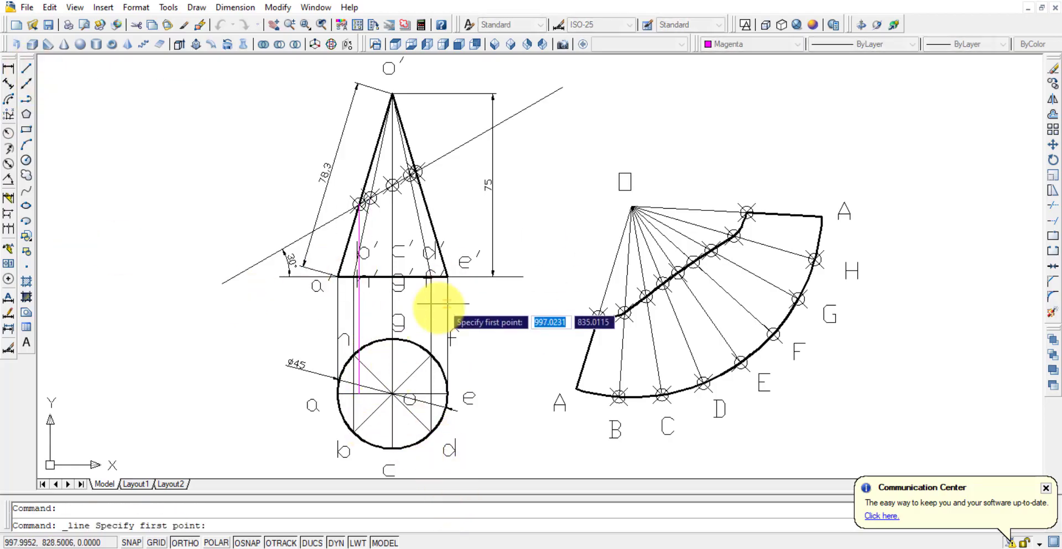
left_click(361, 202)
left_click(370, 460)
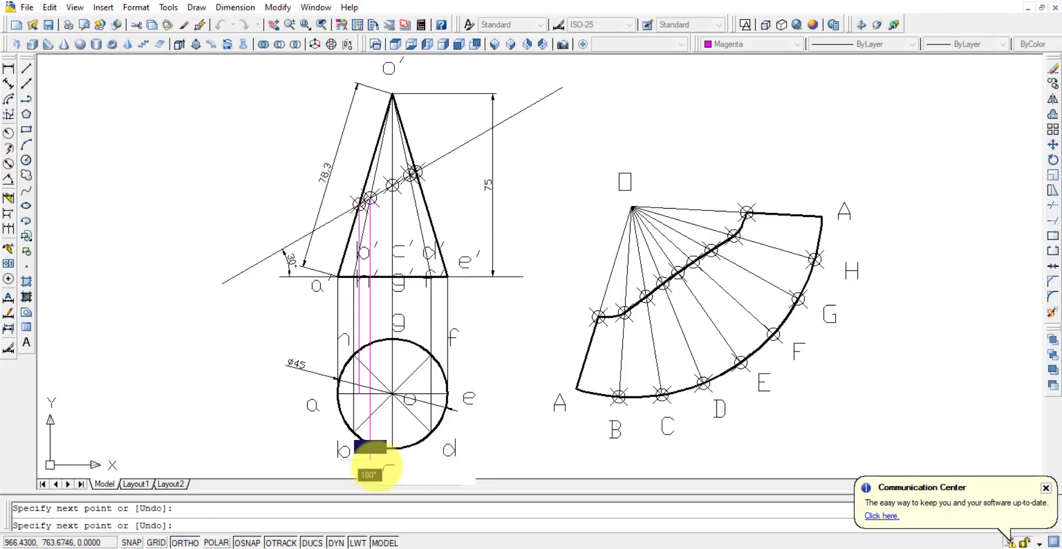
key("Return")
key("Return")
left_click(370, 198)
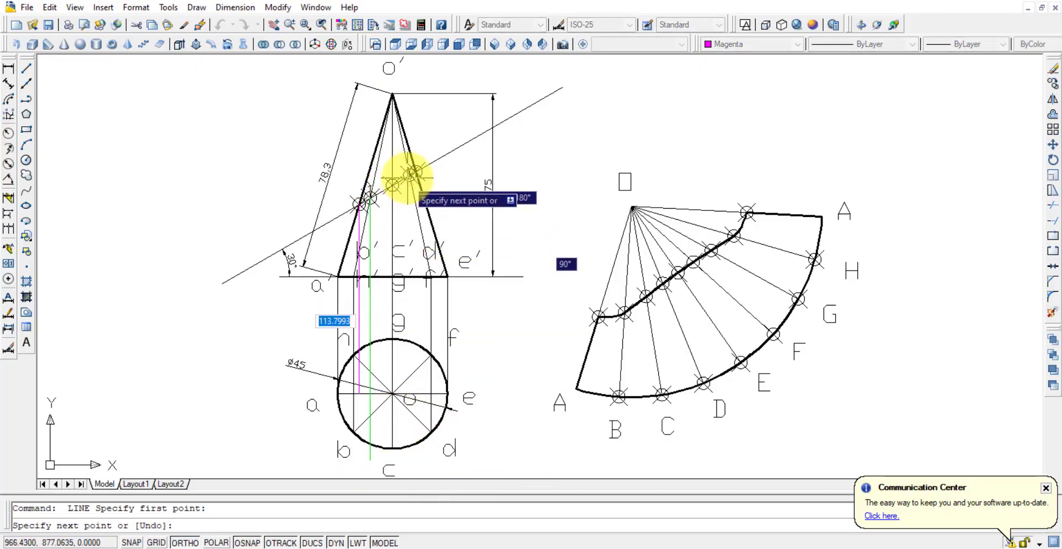
key("Escape")
Draw vertical projectors from the cut point on o'd' past the base circle and from the one on o'e' to the horizontal centre line.
key("Return")
left_click(411, 173)
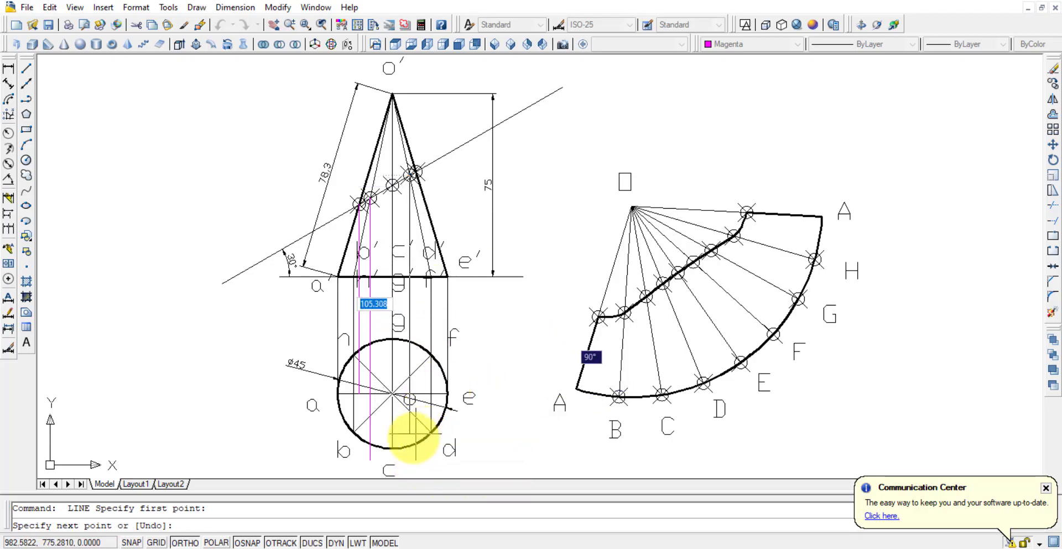
left_click(410, 462)
key("Return")
key("Return")
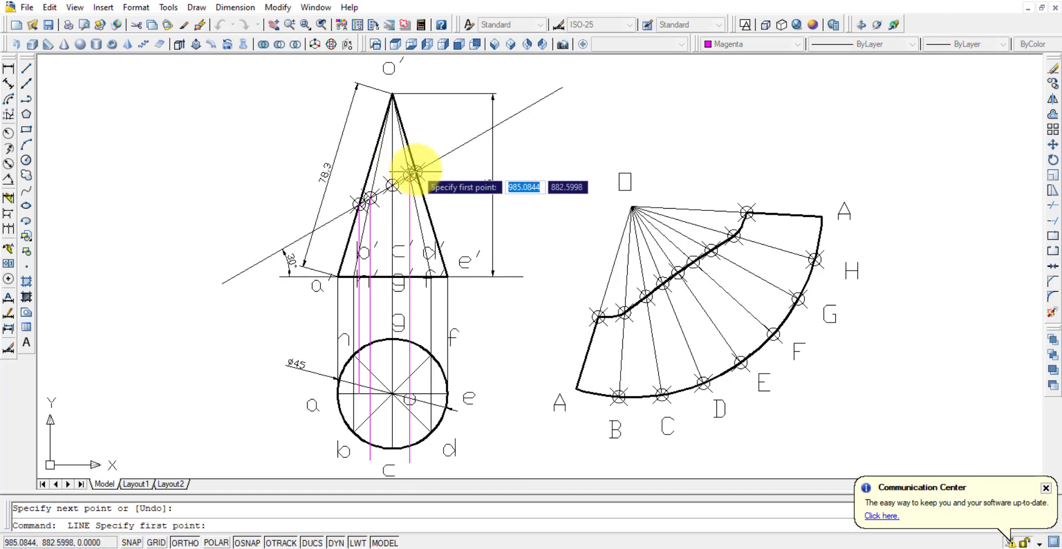
left_click(414, 173)
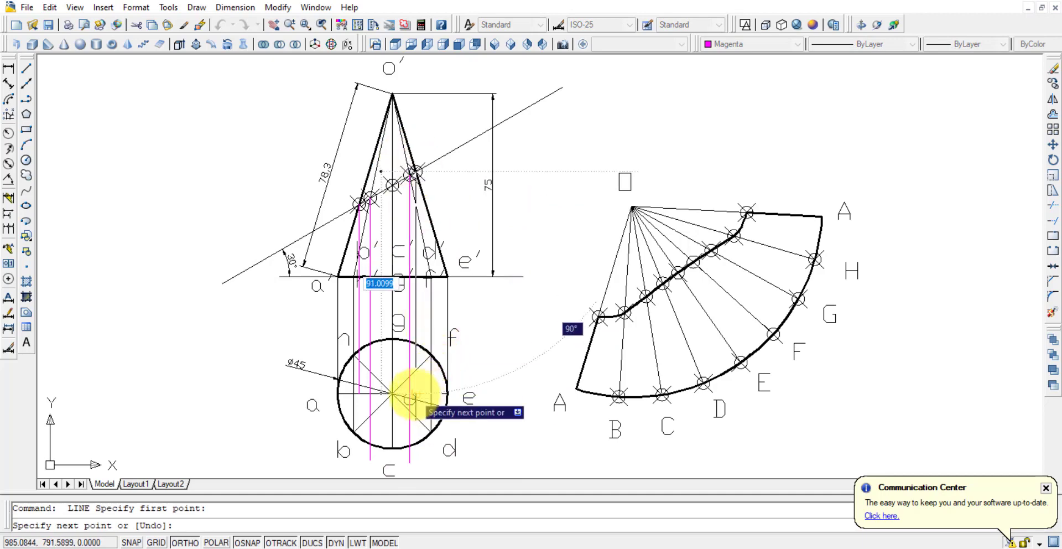
left_click(410, 394)
key("Return")
Place points at the midpoints of radii o-g and o-c on the top view's vertical centre line.
scroll(427, 423, "up", 4)
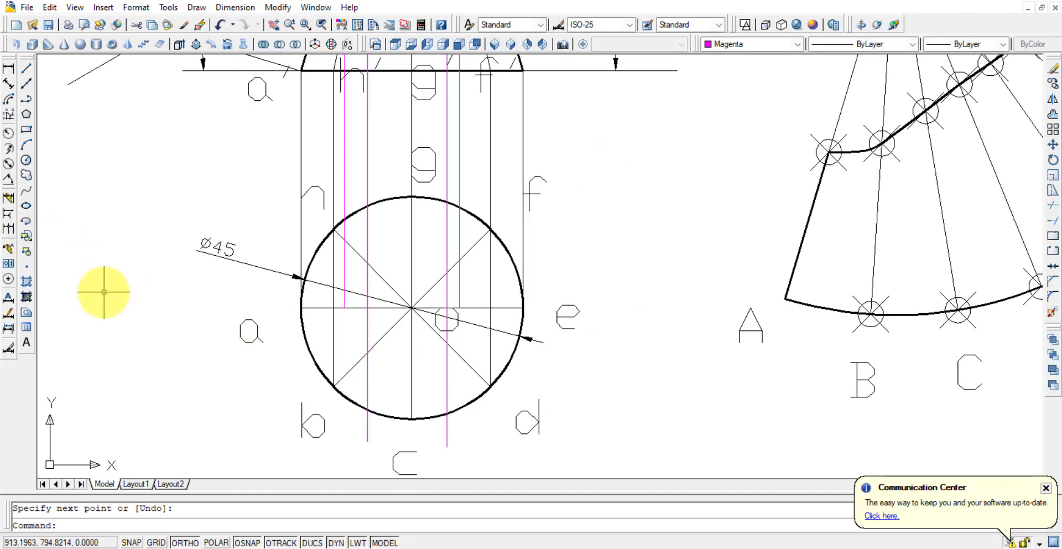
scroll(424, 336, "down", 2)
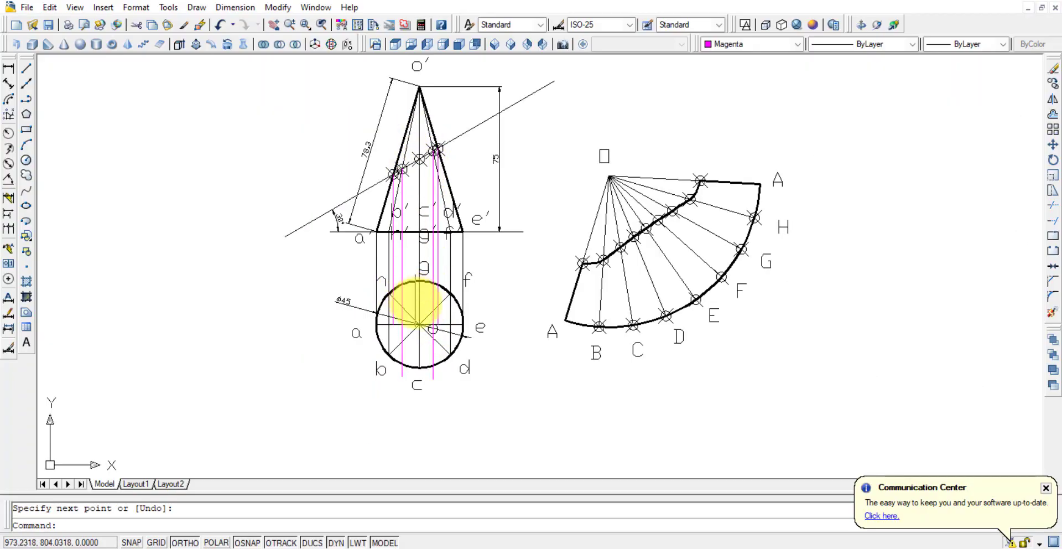
type("po")
key("Return")
left_click(418, 301)
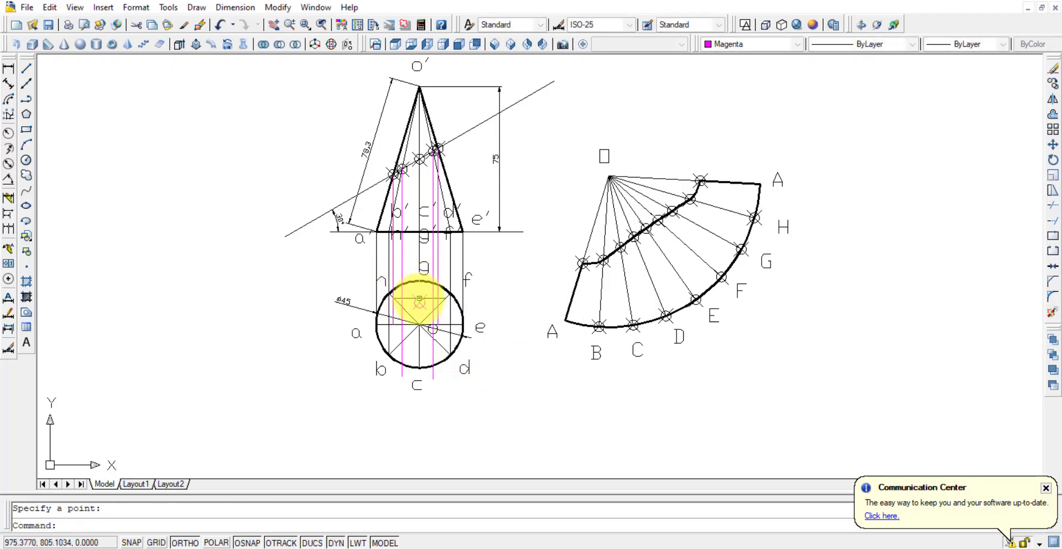
key("Return")
left_click(418, 346)
Place points in the top view where the projectors meet radii o-a, o-h and o-b.
scroll(465, 382, "up", 3)
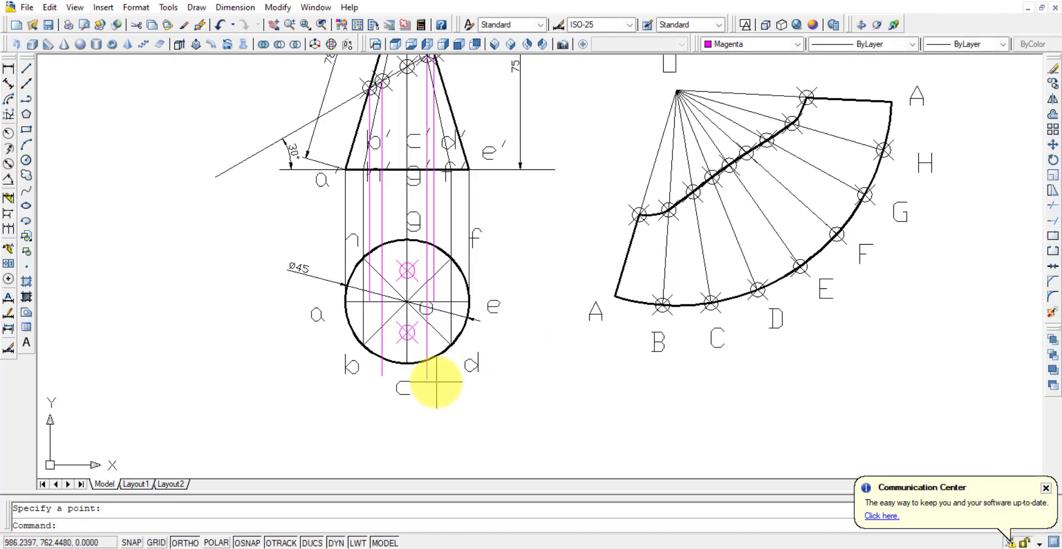
type("PO")
key("Return")
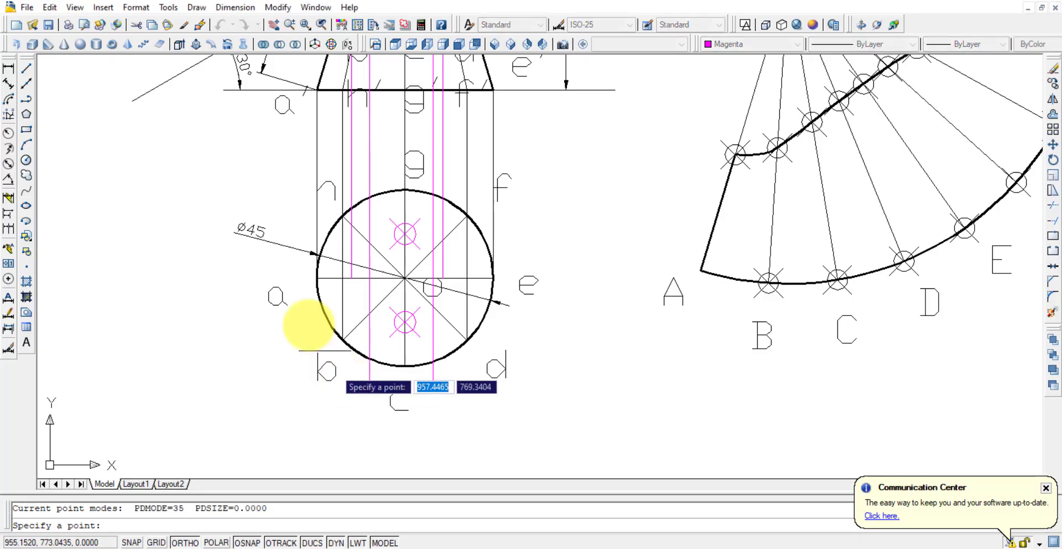
left_click(352, 278)
key("Return")
left_click(369, 242)
key("Return")
left_click(369, 313)
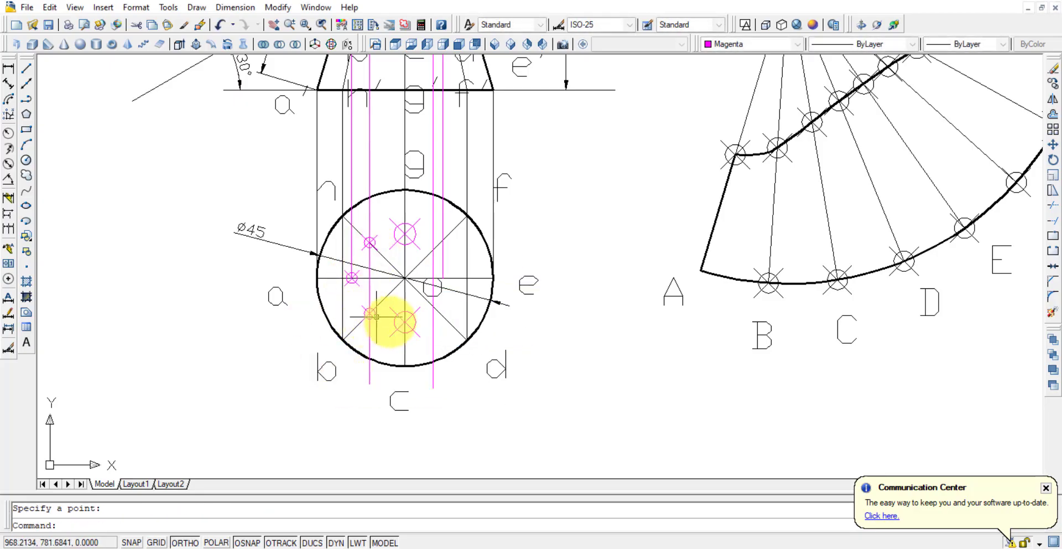
Place points in the top view where the projectors meet radii o-d, o-f and o-e.
key("Return")
left_click(433, 305)
key("Return")
left_click(432, 250)
key("Return")
left_click(442, 277)
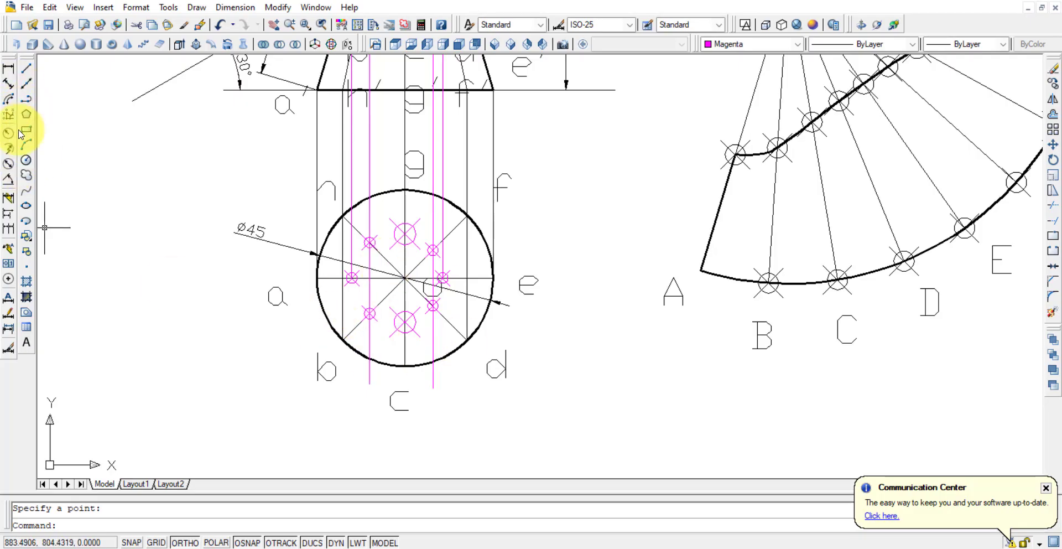
Set the current colour back to ByLayer and draw a closed polyline through the eight section points in the top view.
left_click(29, 102)
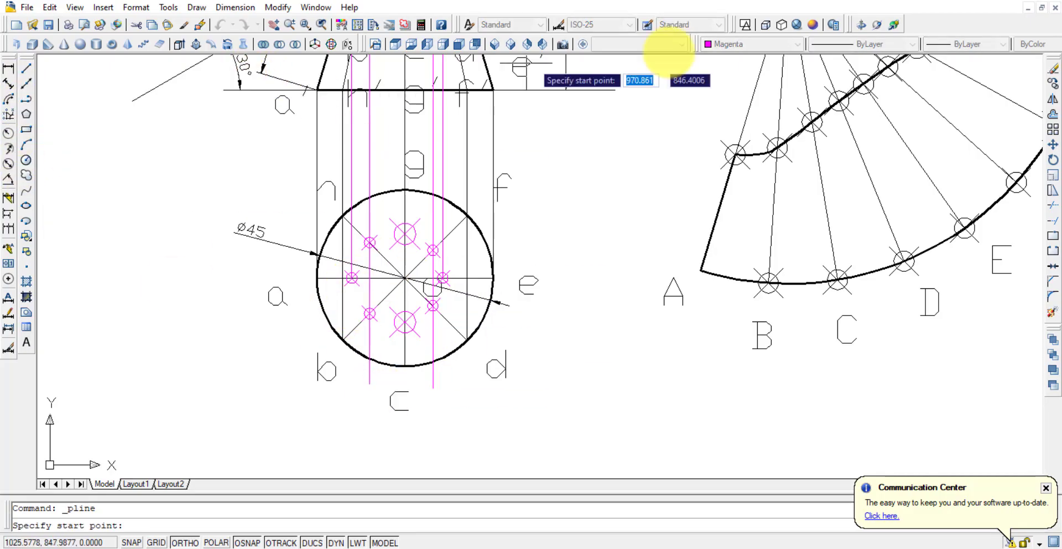
left_click(758, 44)
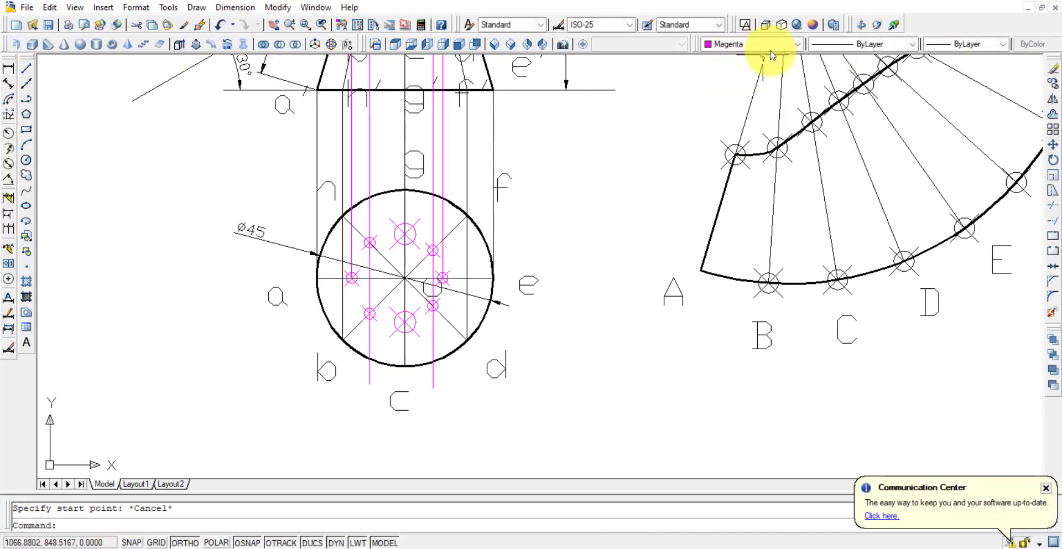
left_click(768, 59)
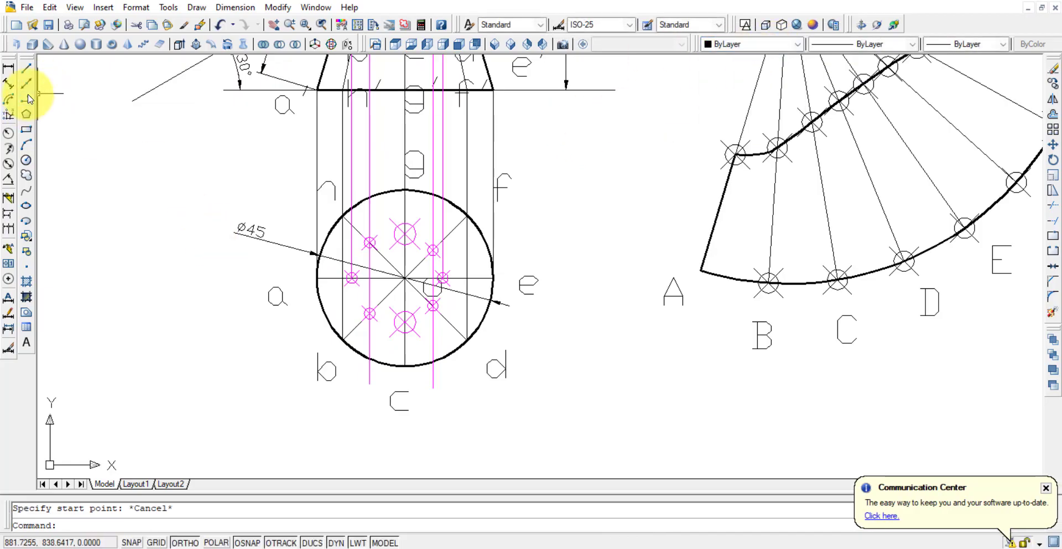
left_click(29, 100)
left_click(352, 277)
left_click(370, 242)
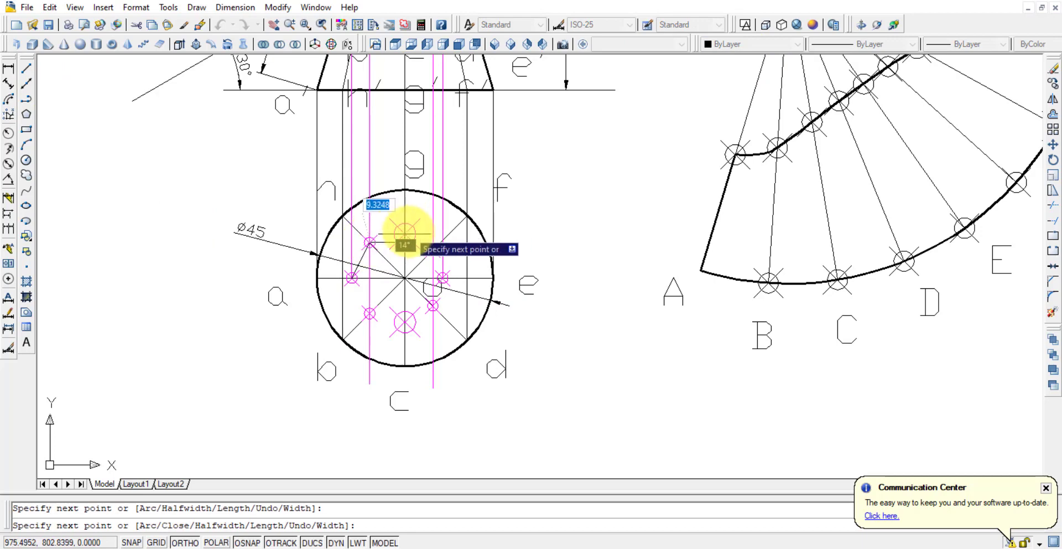
left_click(405, 233)
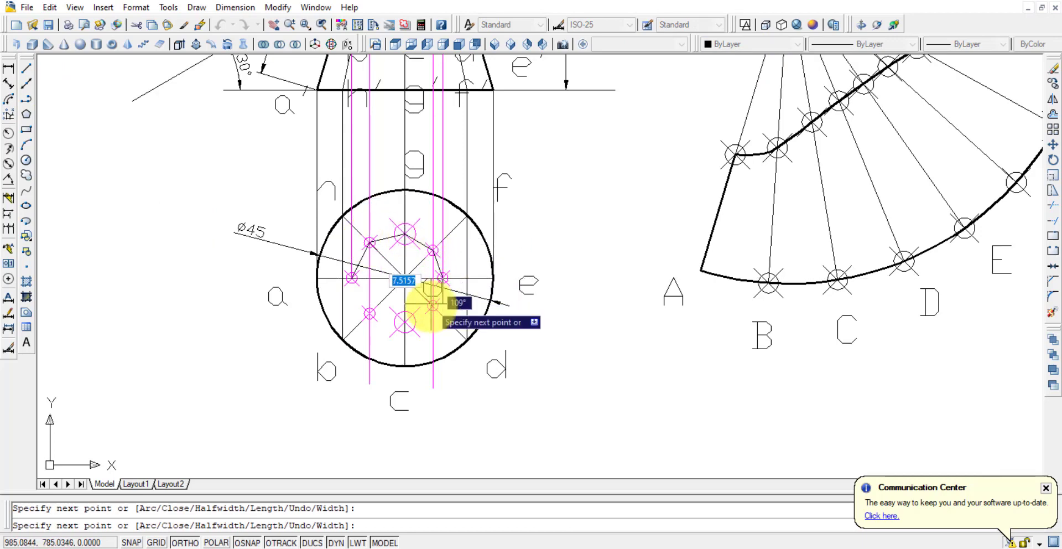
left_click(405, 322)
left_click(370, 313)
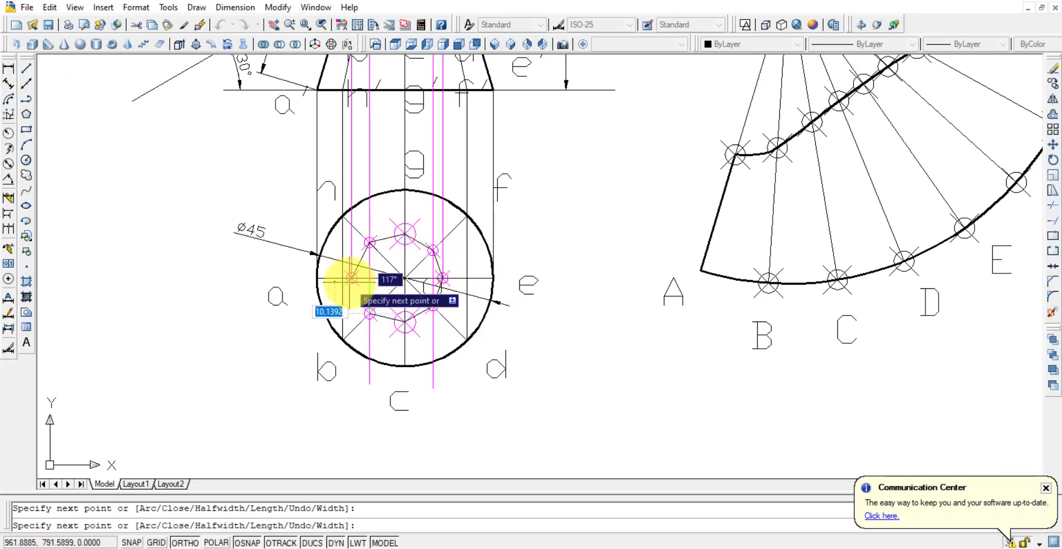
type("C")
key("Return")
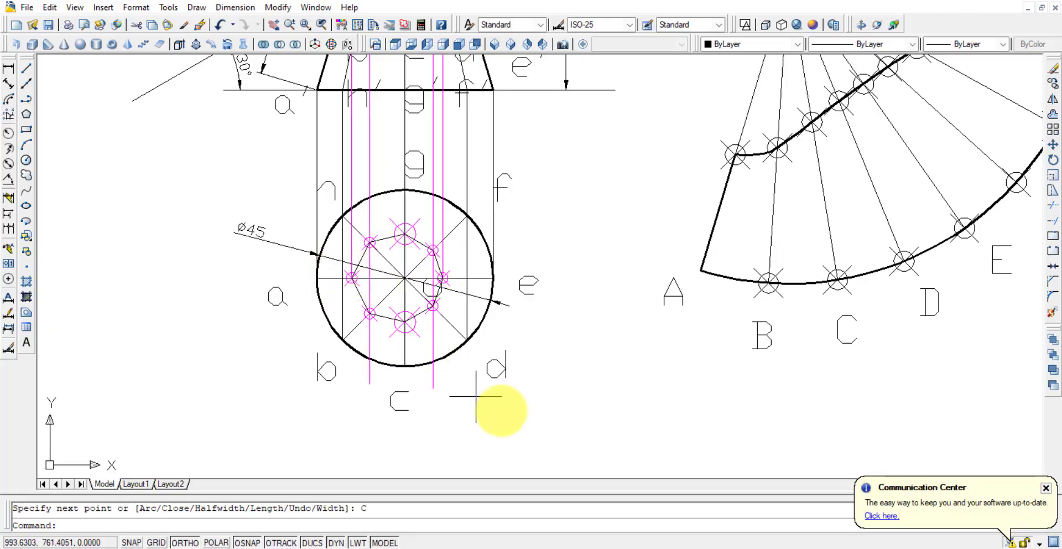
Trim the two magenta projectors where they extend below the section outline in the top view.
scroll(498, 425, "down", 4)
scroll(457, 426, "up", 5)
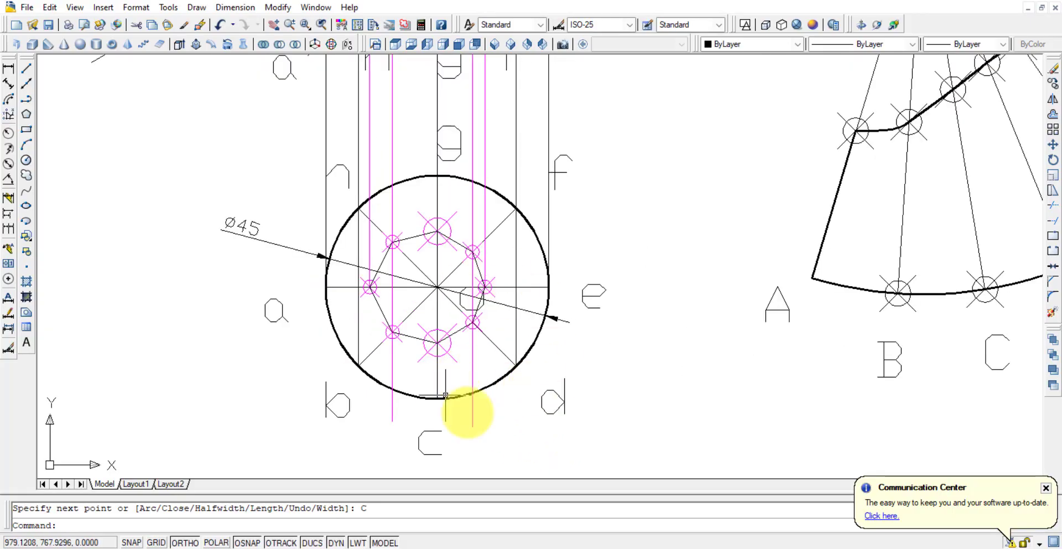
left_click(496, 357)
left_click(367, 236)
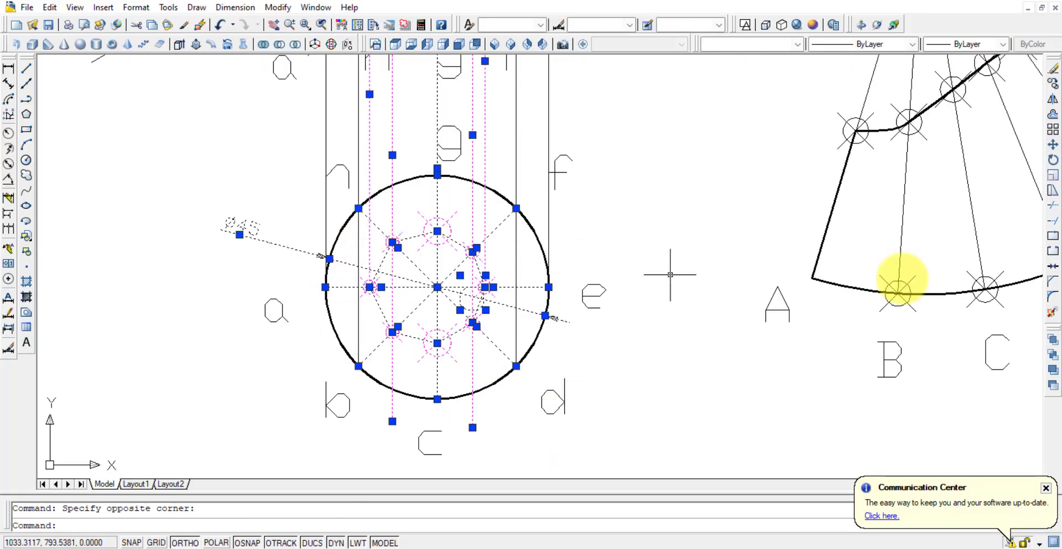
left_click(1054, 203)
left_click(368, 399)
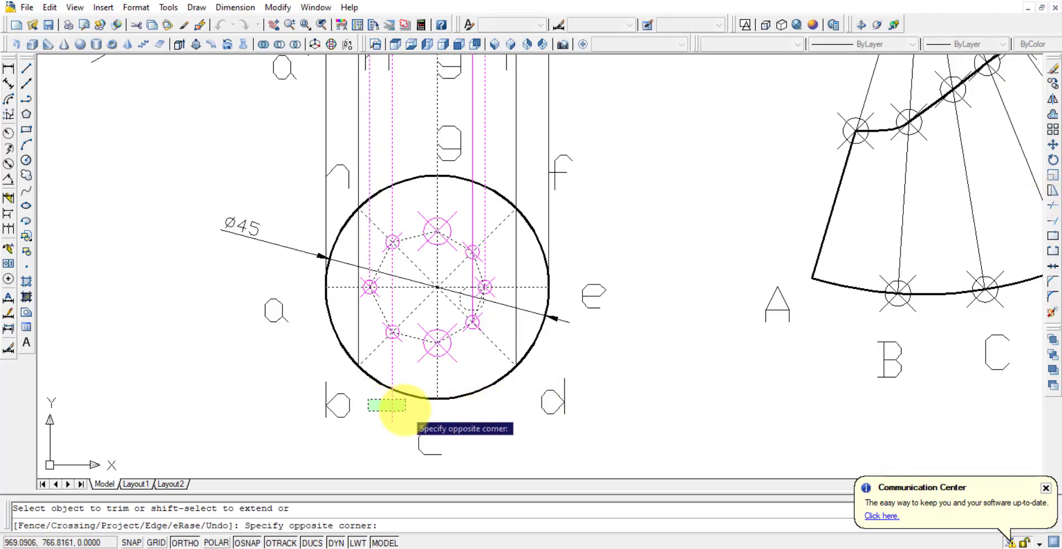
left_click(405, 410)
key("Escape")
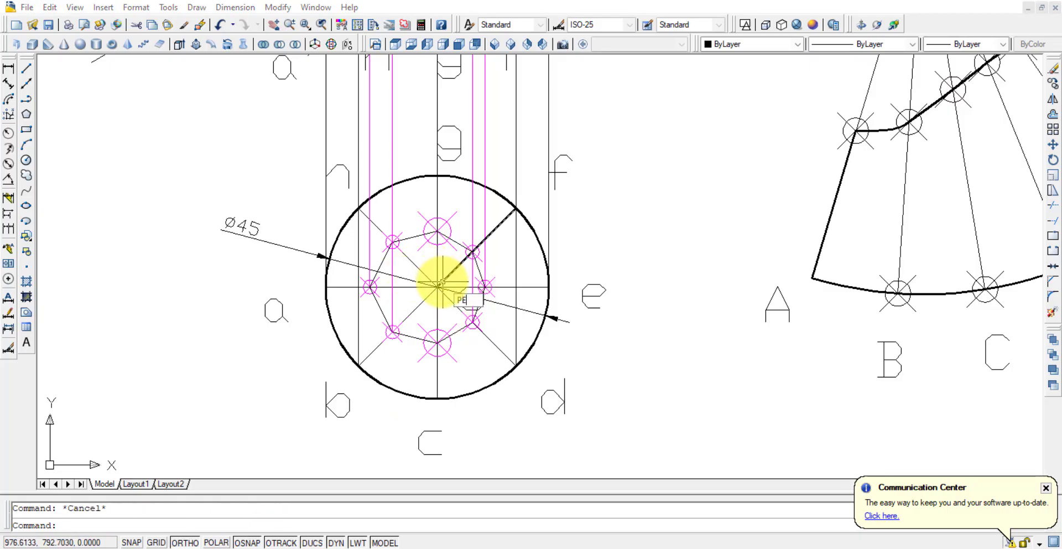
Smooth the closed section polyline in the top view with the polyline edit Fit option.
key("Return")
left_click(404, 235)
left_click(451, 301)
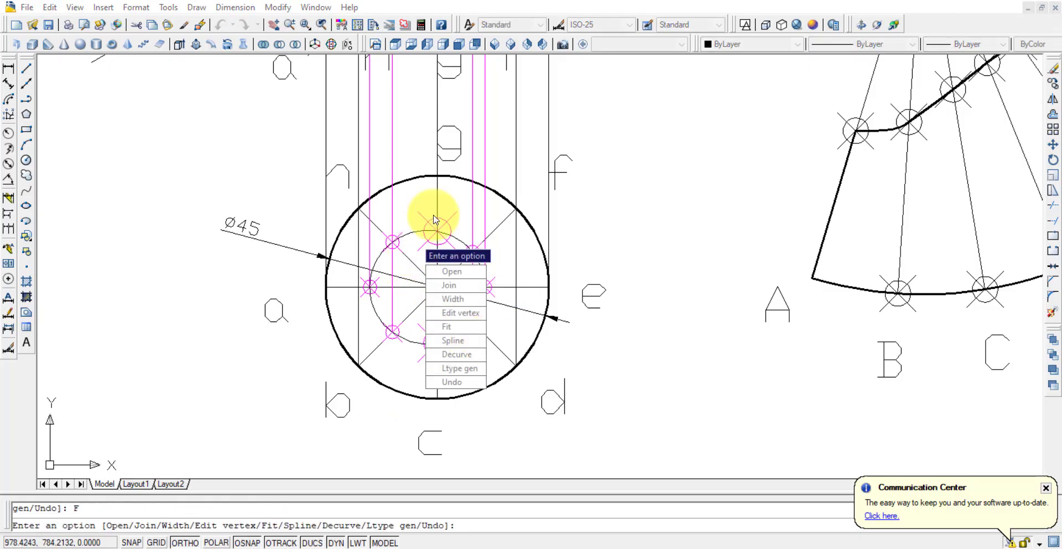
key("Escape")
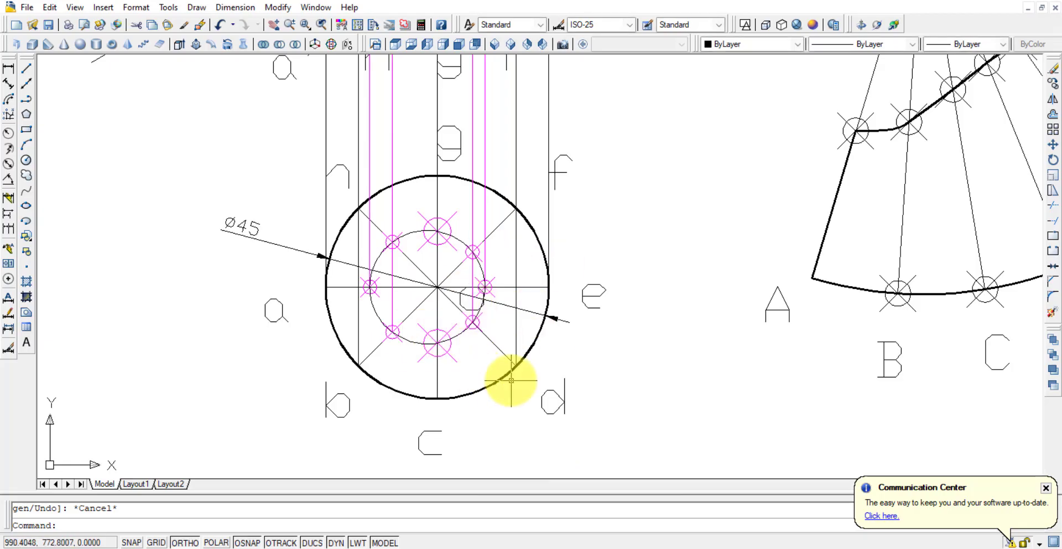
Start a hatch and pick the regions inside the closed section outline in the top view.
scroll(454, 319, "down", 2)
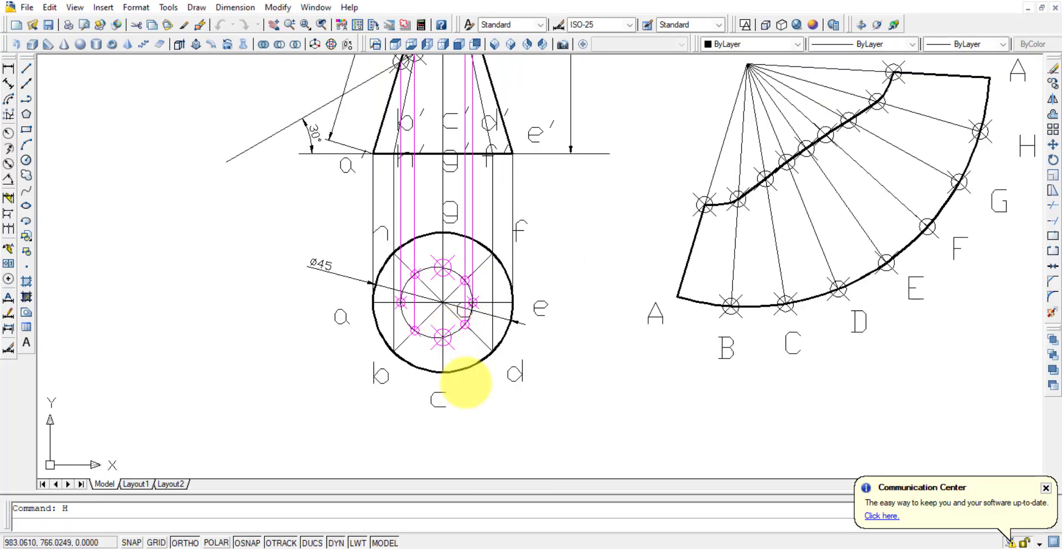
type("H")
key("Return")
left_click(606, 117)
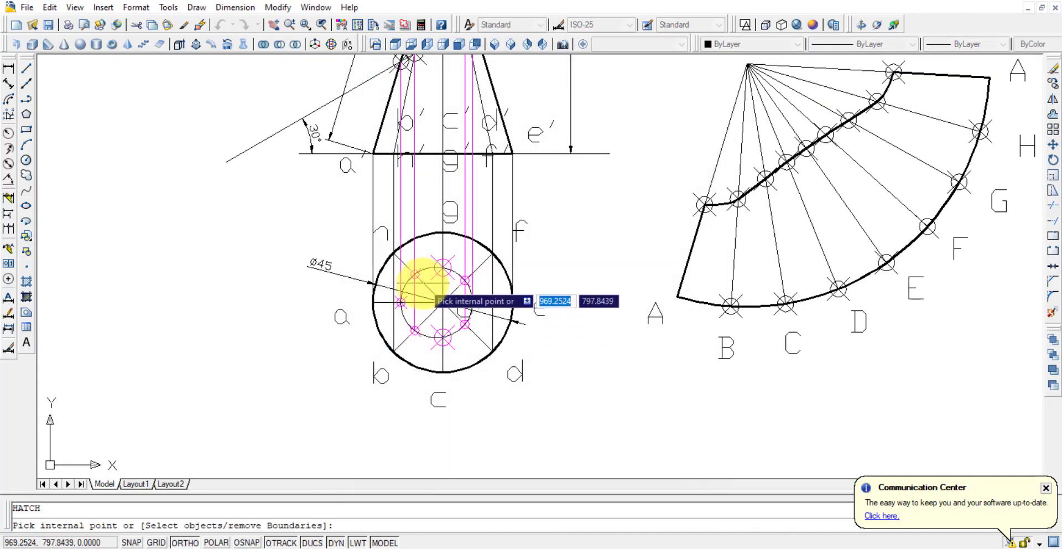
left_click(422, 317)
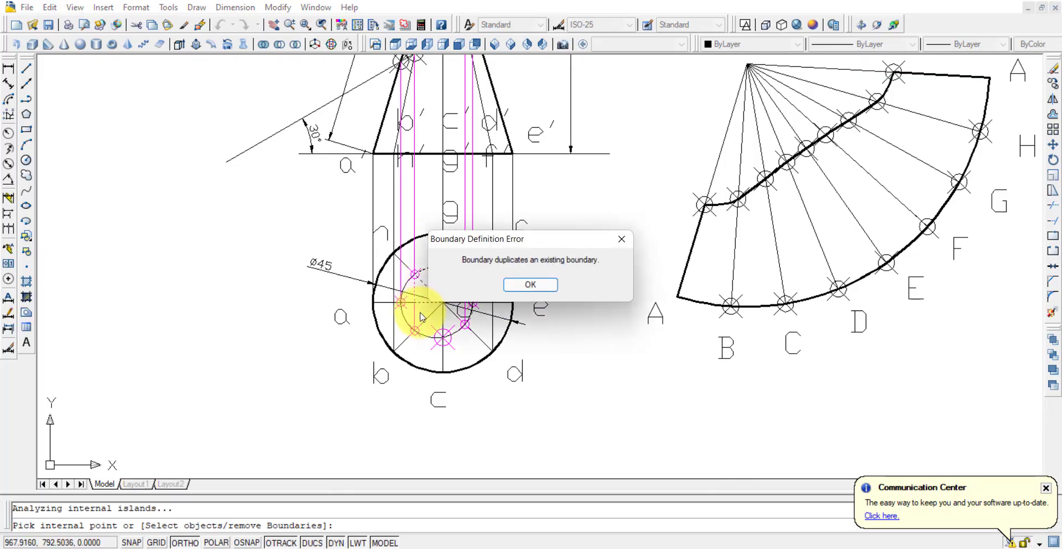
left_click(520, 285)
scroll(387, 289, "up", 2)
left_click(387, 282)
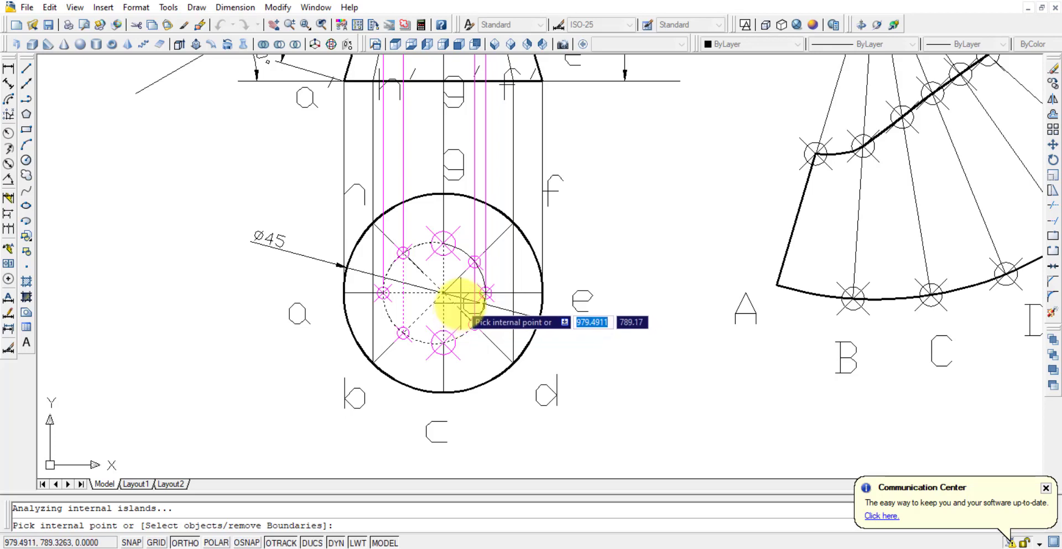
scroll(456, 314, "up", 3)
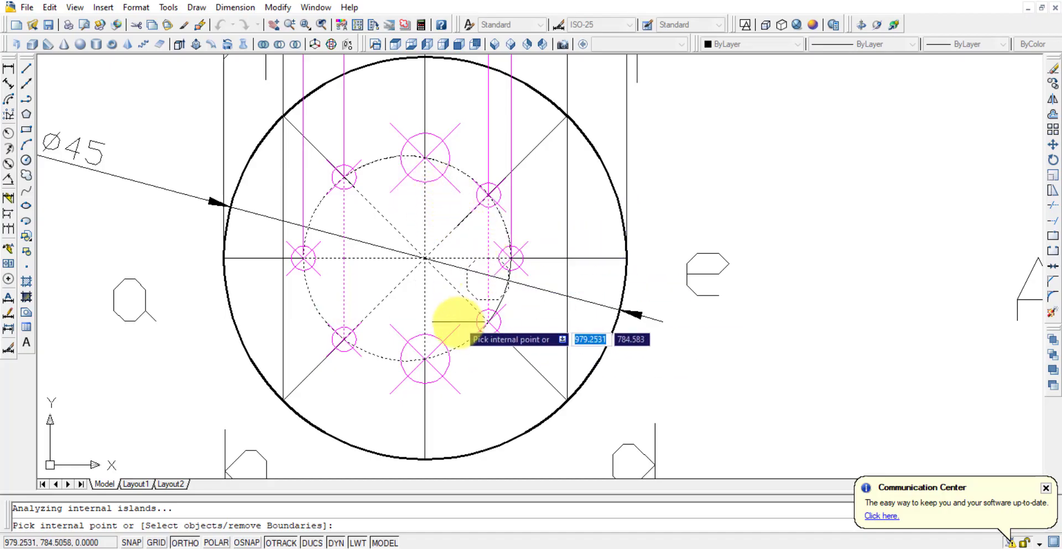
Set the hatch pattern to ANSI31 and apply it to the picked section regions.
key("Return")
left_click(521, 149)
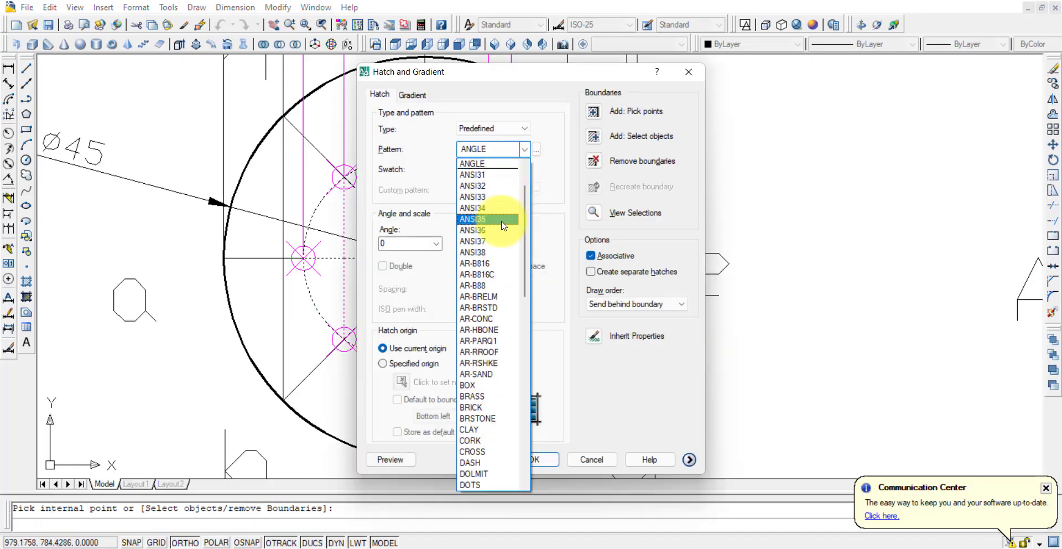
left_click(478, 174)
left_click(534, 468)
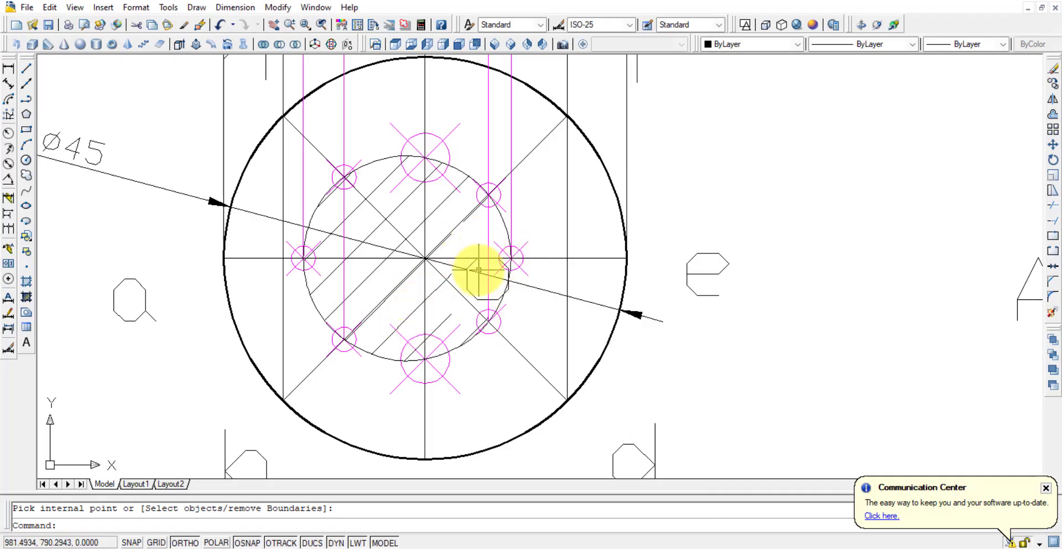
Move the centre label o in the top view horizontally to just outside the section outline, near the e side.
left_click(478, 270)
left_click(470, 237)
left_click(510, 237)
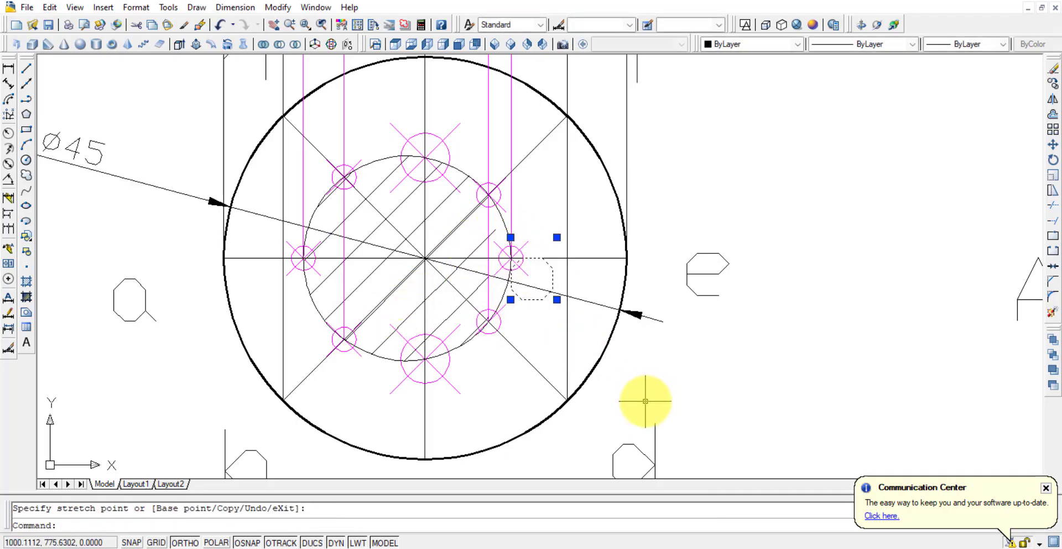
left_click(653, 368)
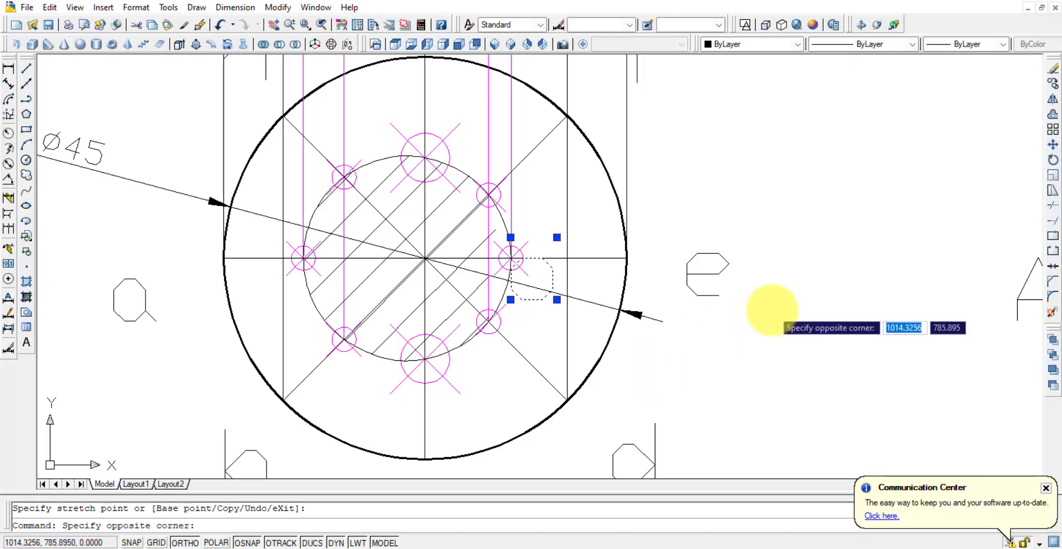
key("Escape")
Set the colour of the top view objects and magenta projectors to ByLayer.
type("z")
key("Return")
type("E")
key("Return")
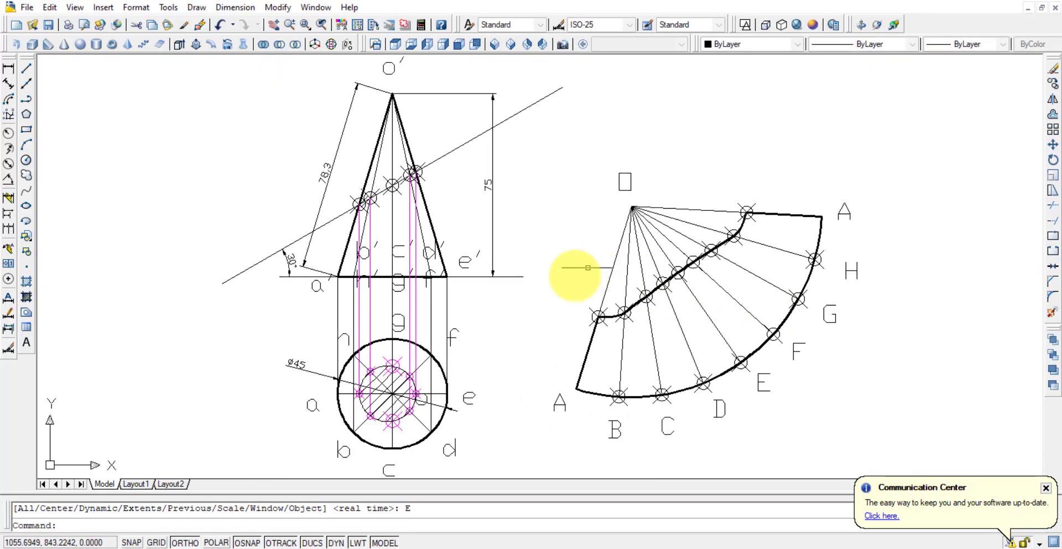
left_click(500, 462)
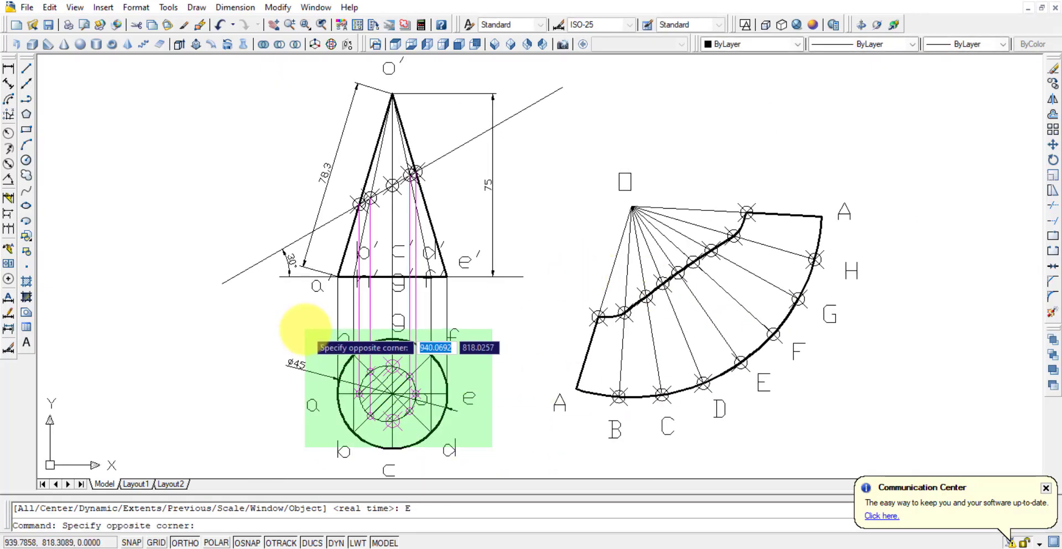
left_click(280, 273)
left_click(861, 49)
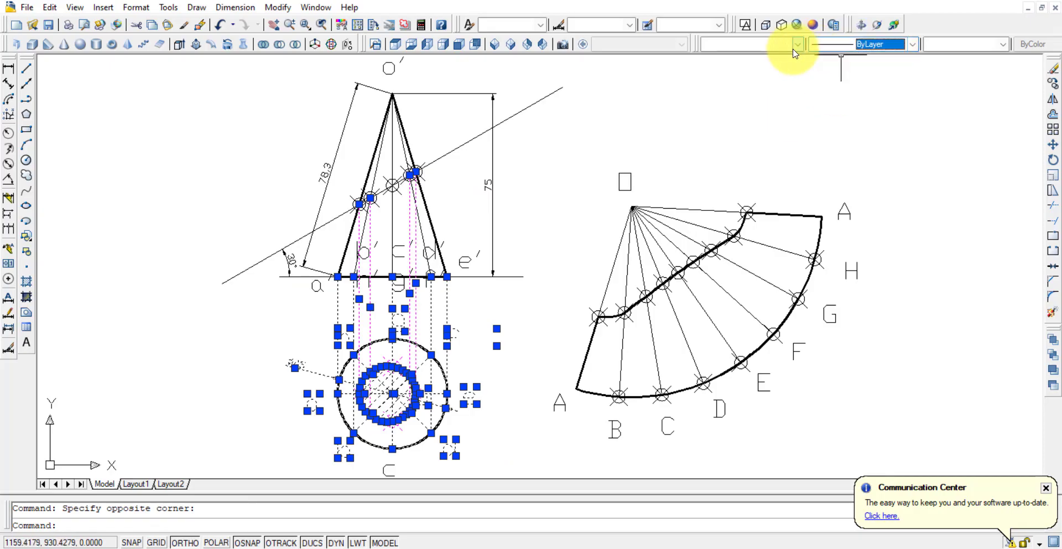
left_click(797, 44)
left_click(748, 60)
key("Escape")
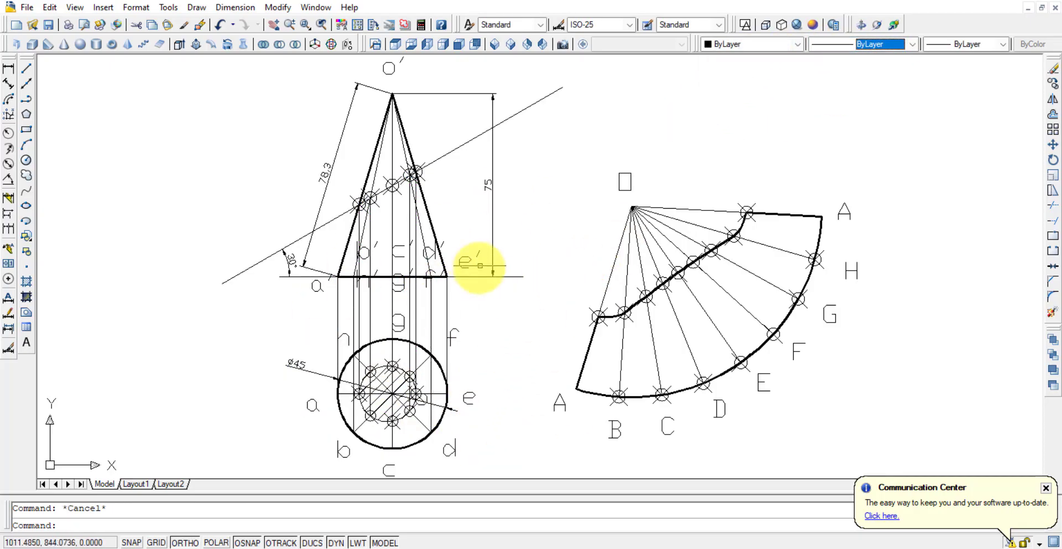
Set the point size to 2 in the point style and fit the whole drawing in view.
left_click(135, 7)
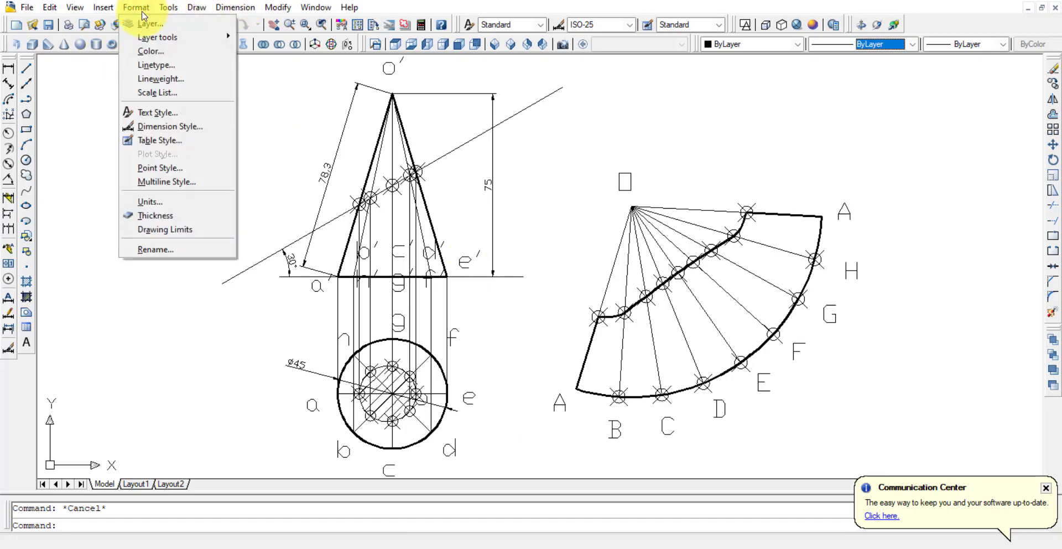
left_click(161, 166)
type("2")
key("Return")
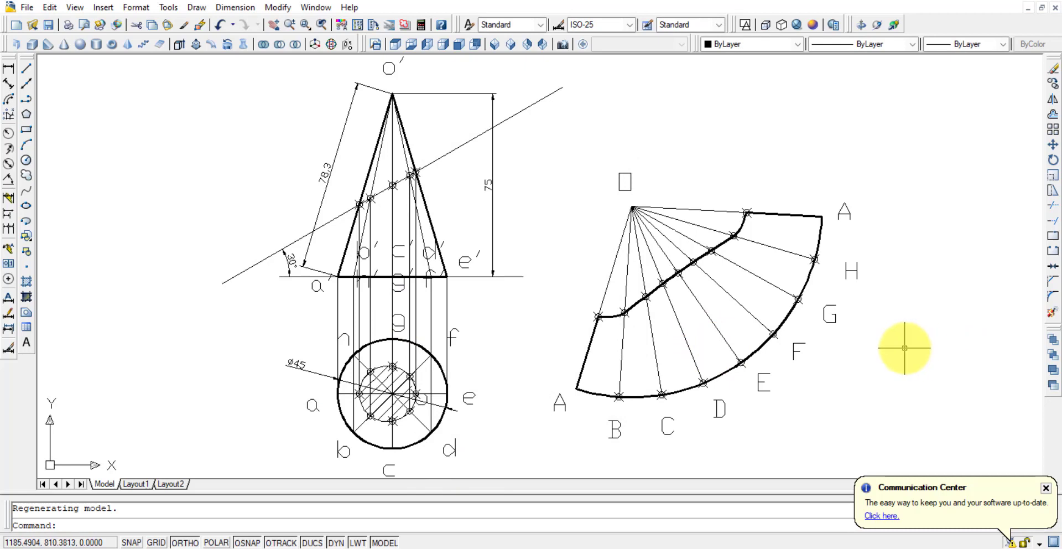
type("z")
key("Return")
type("E")
key("Return")
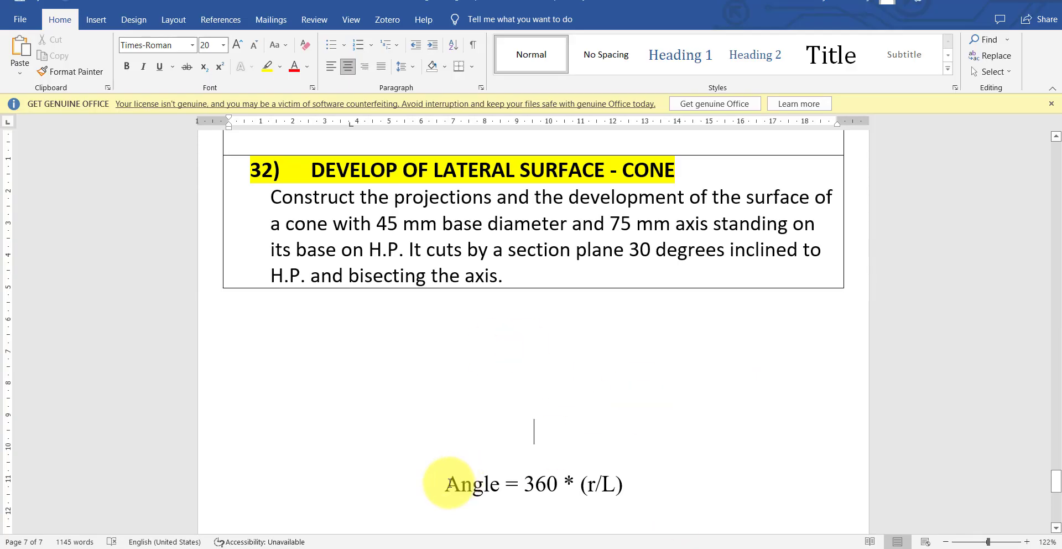
Review the development angle formula in the Word document, and return to AutoCAD to check the slant height and axis dimensions.
left_click_drag(451, 486, 675, 493)
left_click(602, 504)
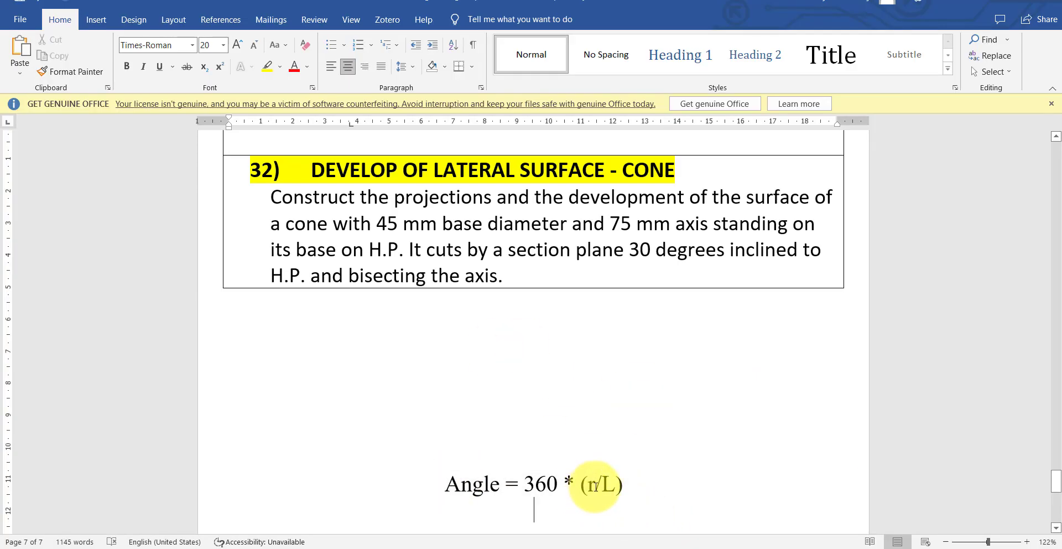
double_click(592, 484)
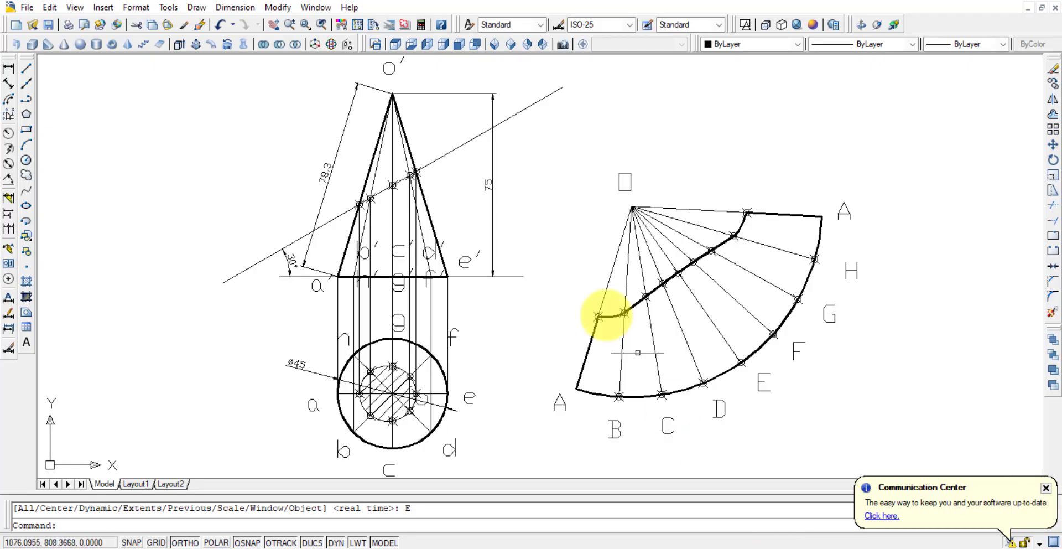
left_click(326, 173)
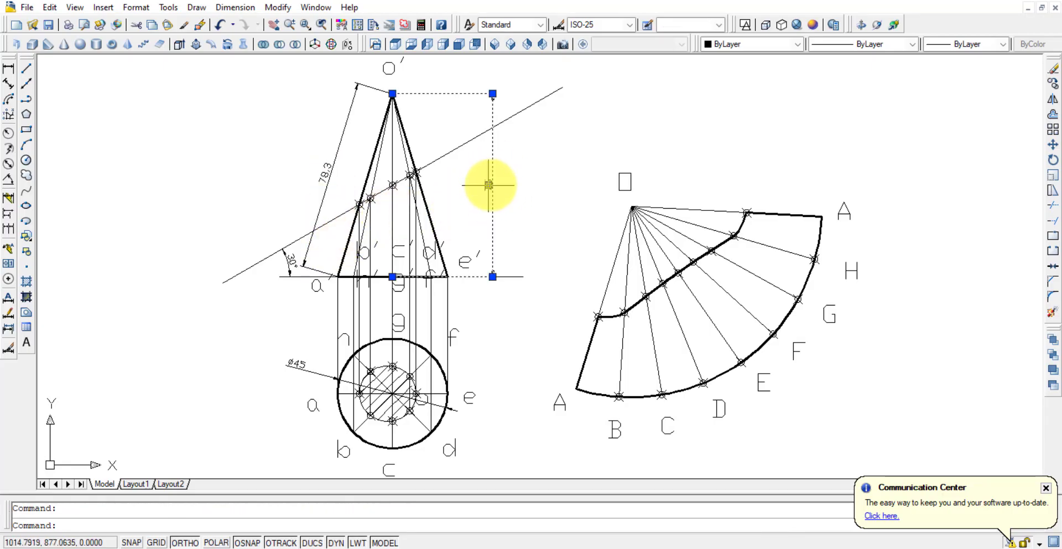
key("Escape")
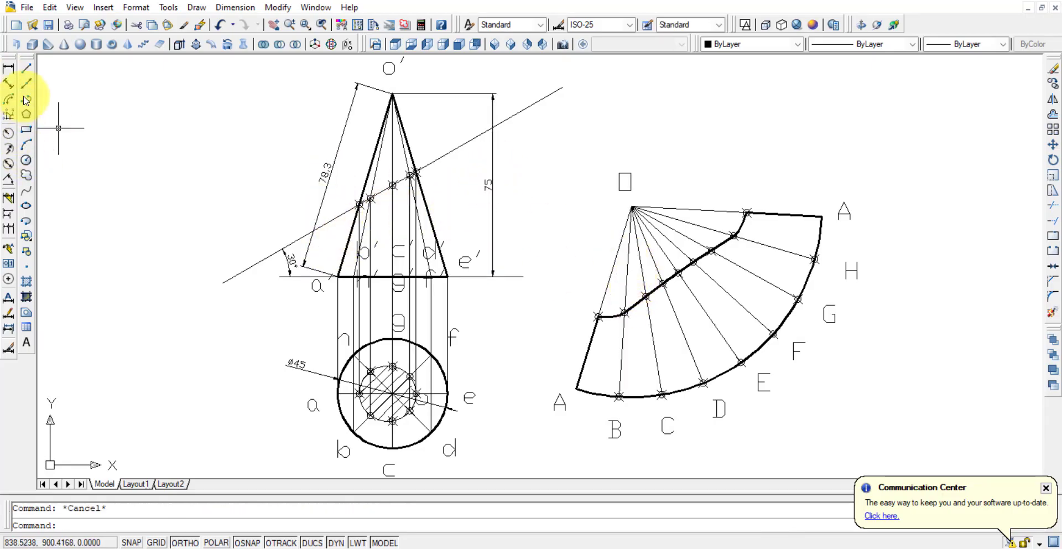
Add an angular dimension between the two outer O-A edges of the development, placed close to apex O.
left_click(9, 183)
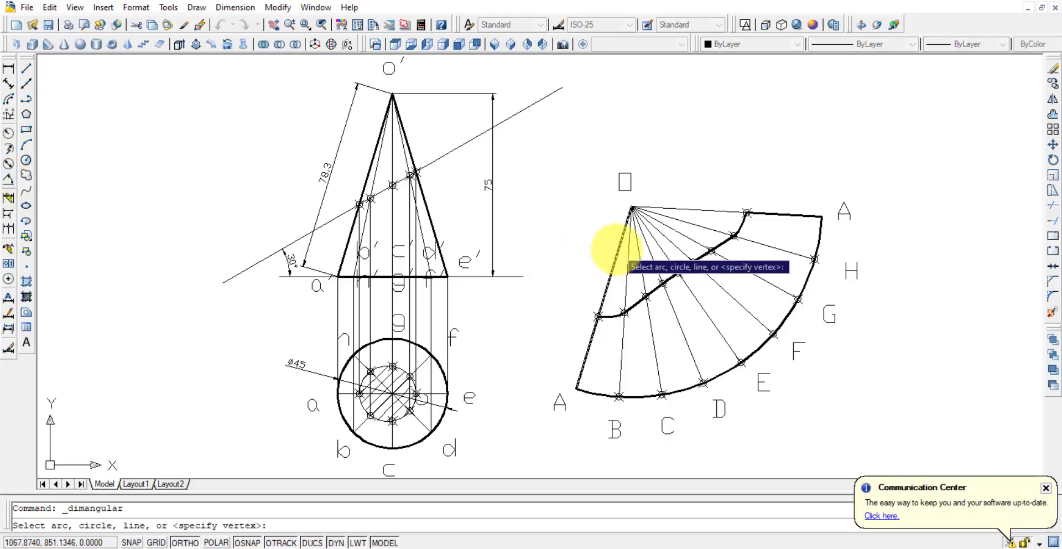
left_click(622, 236)
left_click(674, 211)
left_click(652, 227)
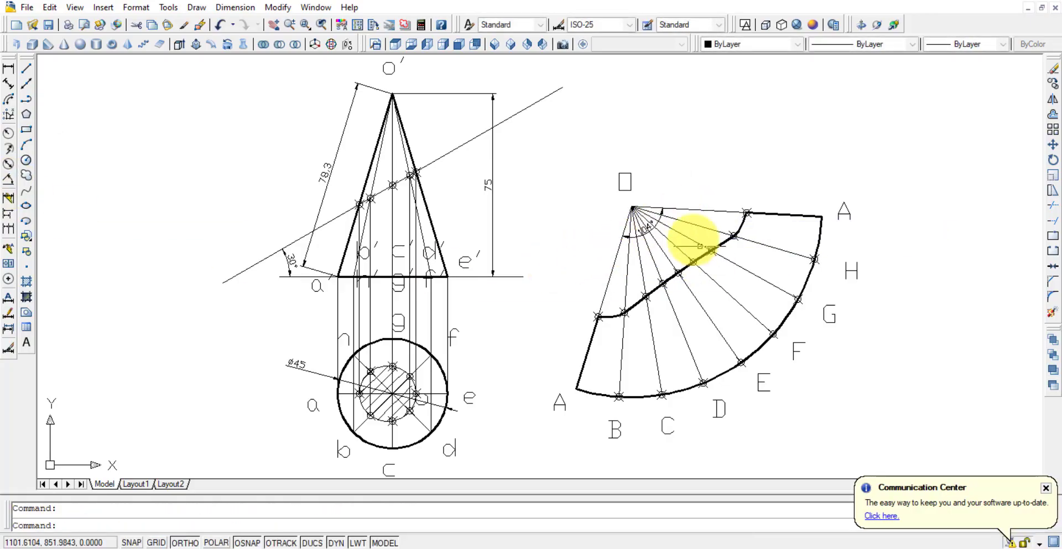
Modify the ISO-25 dimension style to use 0.00 precision for angular dimensions.
scroll(680, 244, "up", 2)
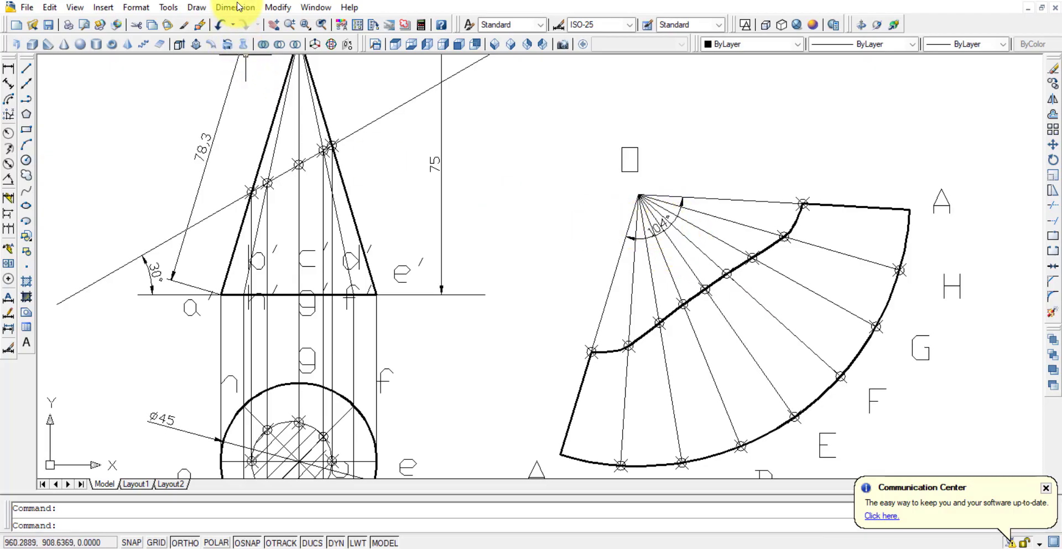
left_click(238, 7)
left_click(273, 280)
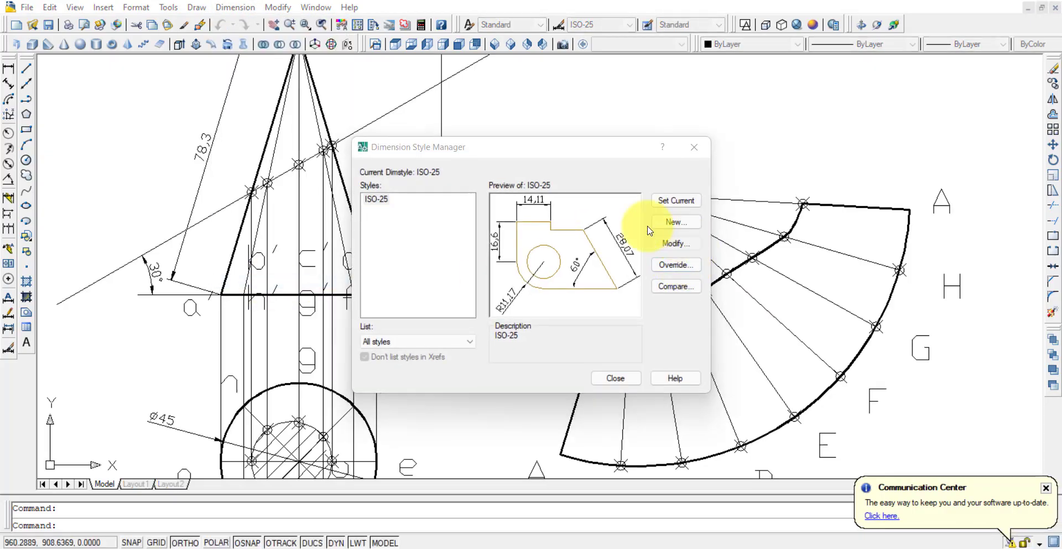
left_click(676, 243)
left_click(525, 140)
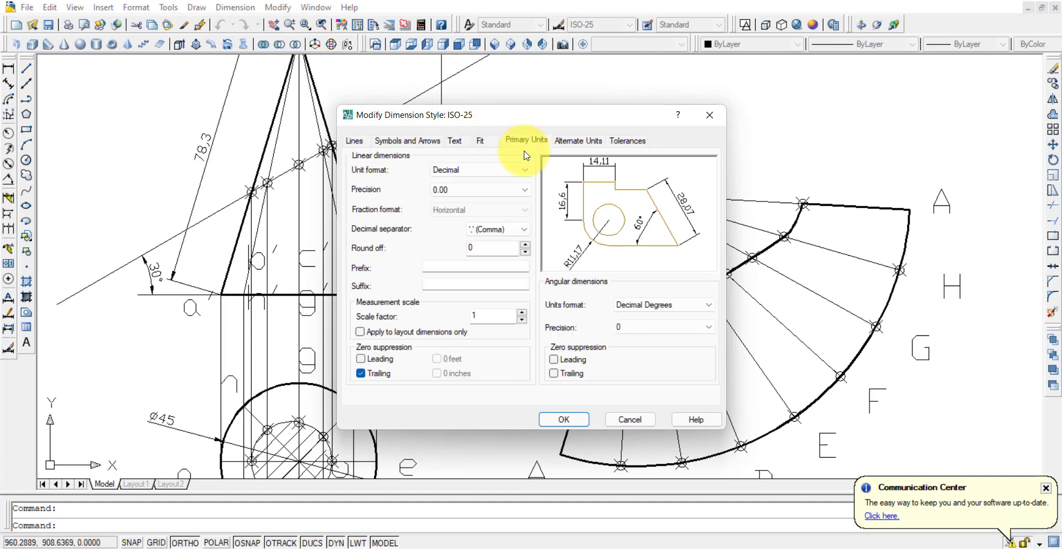
left_click(624, 335)
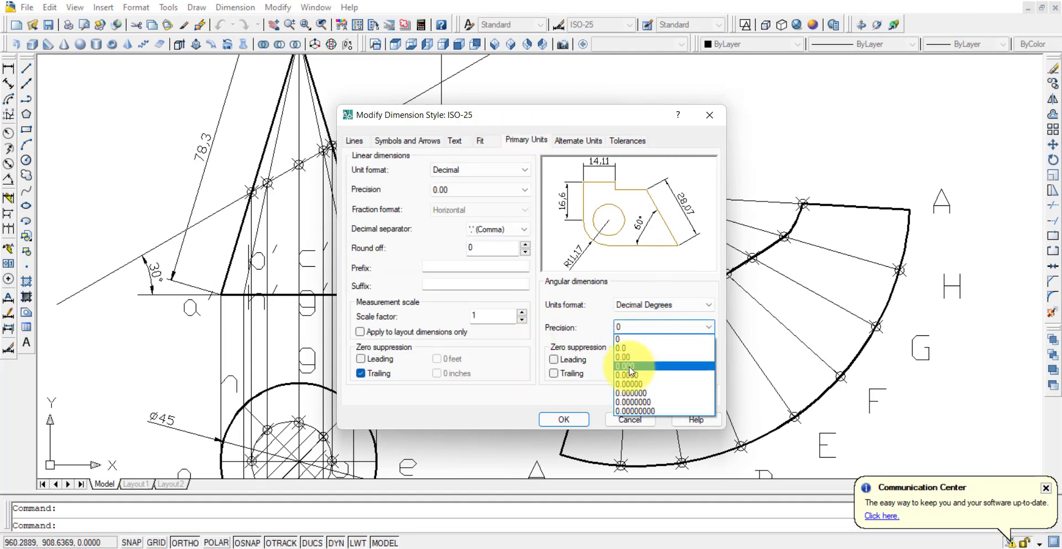
left_click(628, 357)
left_click(564, 419)
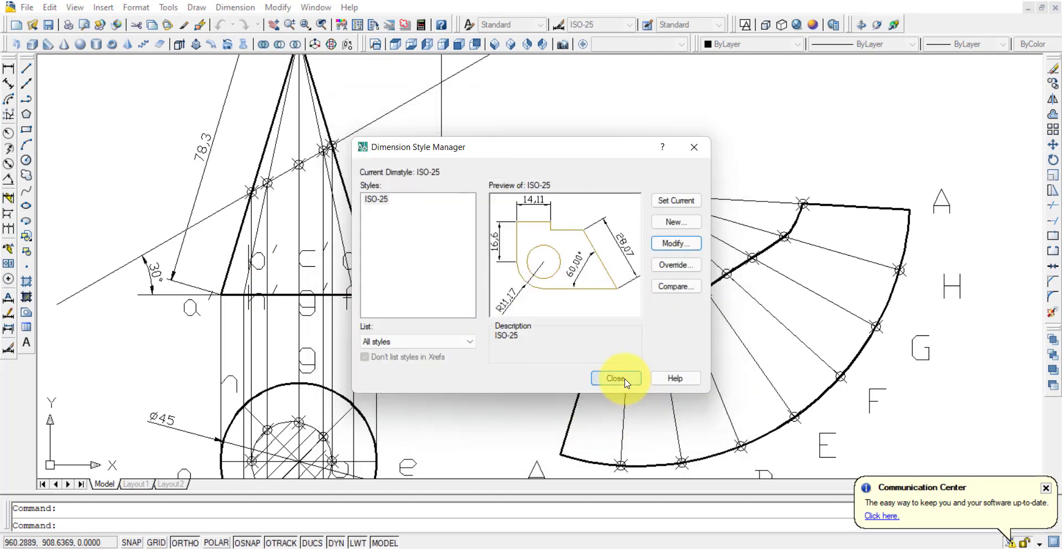
left_click(753, 445)
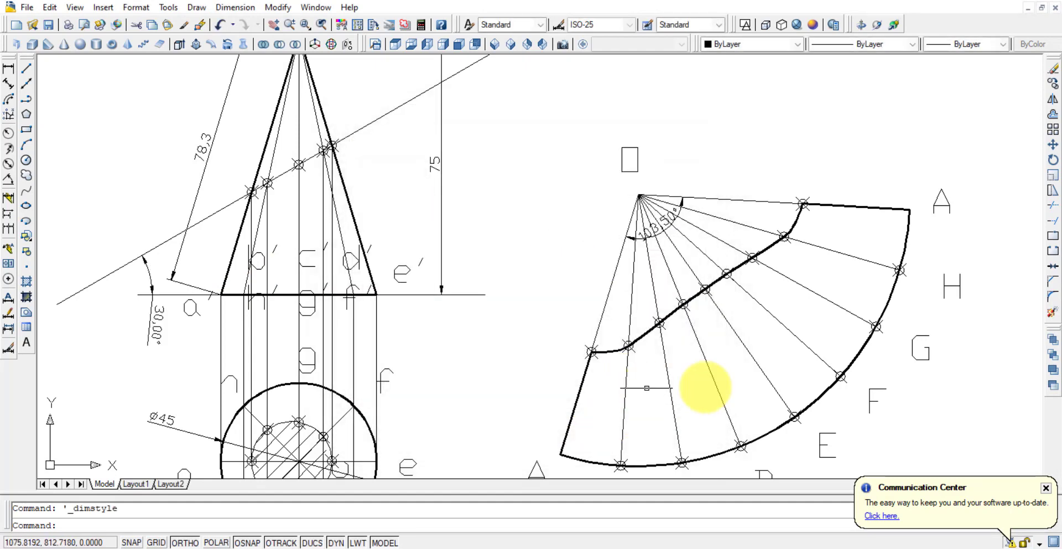
Move the development's angular dimension text above the upper O-A edge beside apex O, and fit the whole drawing in view.
left_click(660, 225)
left_click(660, 184)
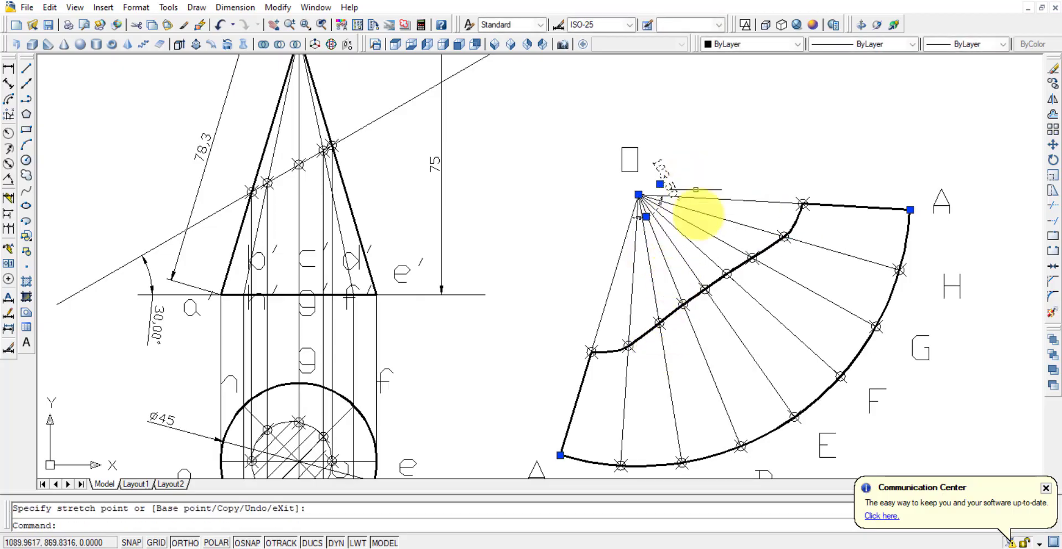
key("Escape")
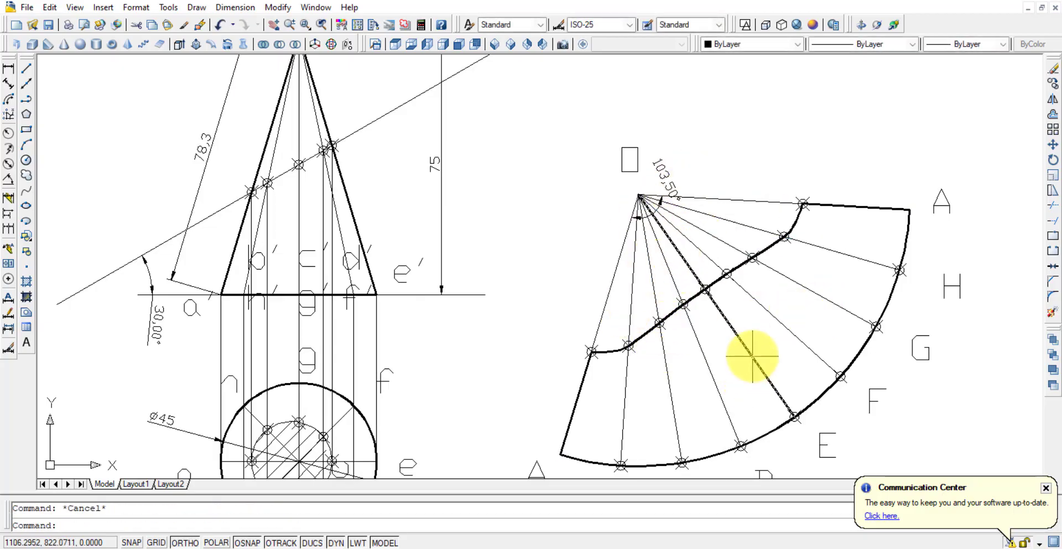
key("Return")
type("e")
key("Return")
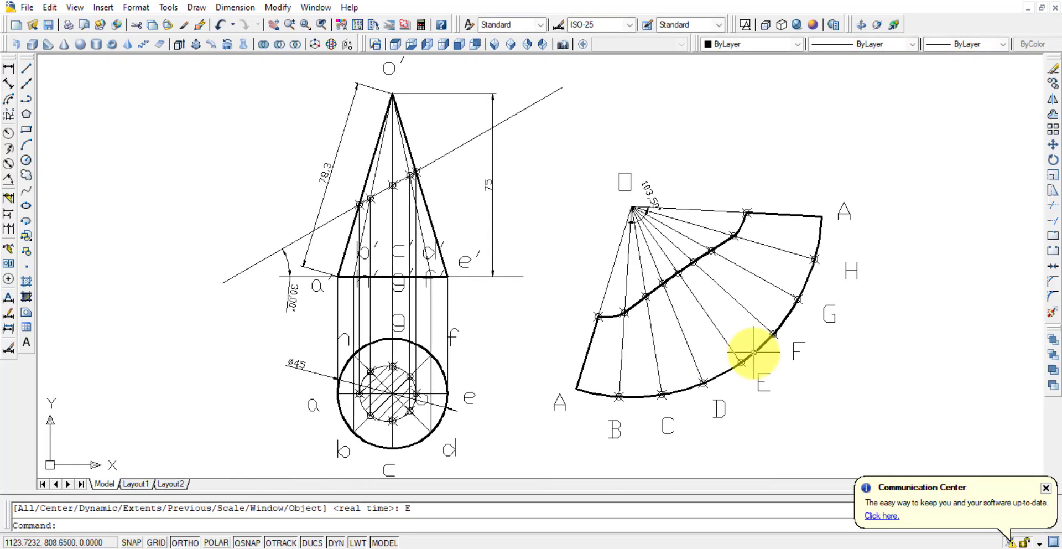